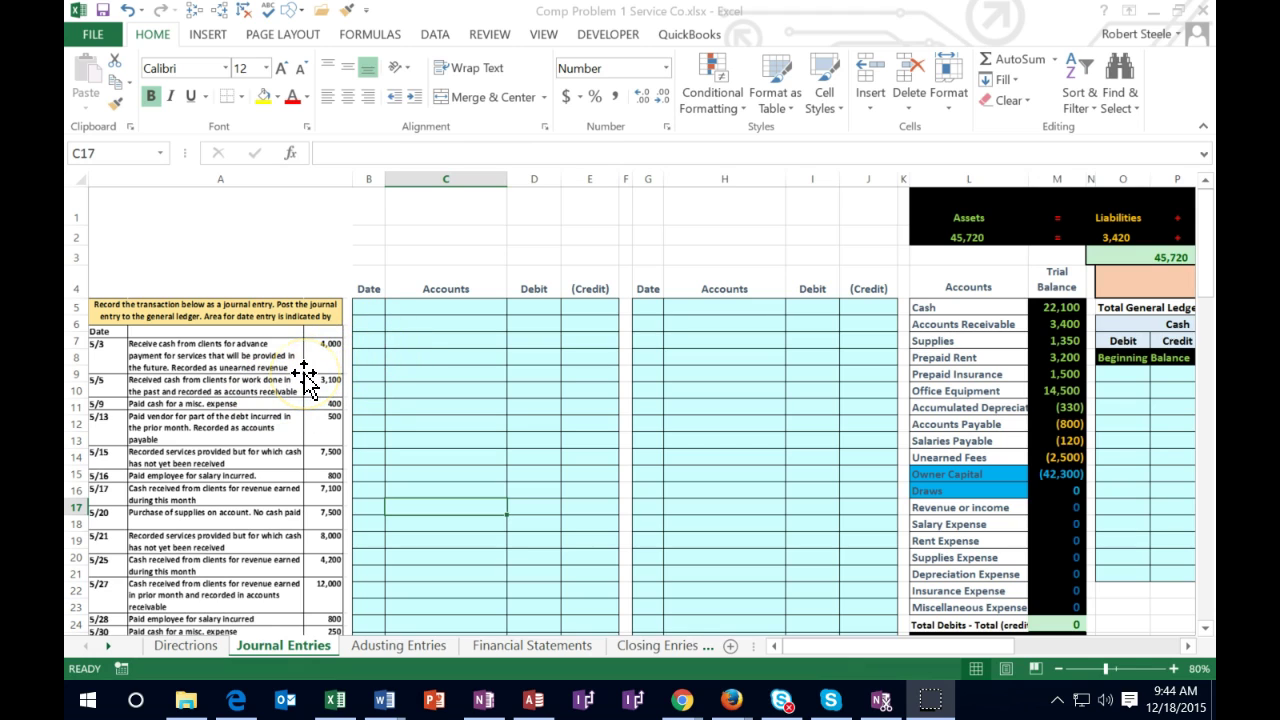
Step: Review the blank journal entry area and look across to the Cash amount in the trial balance
drag(368, 307, 514, 329)
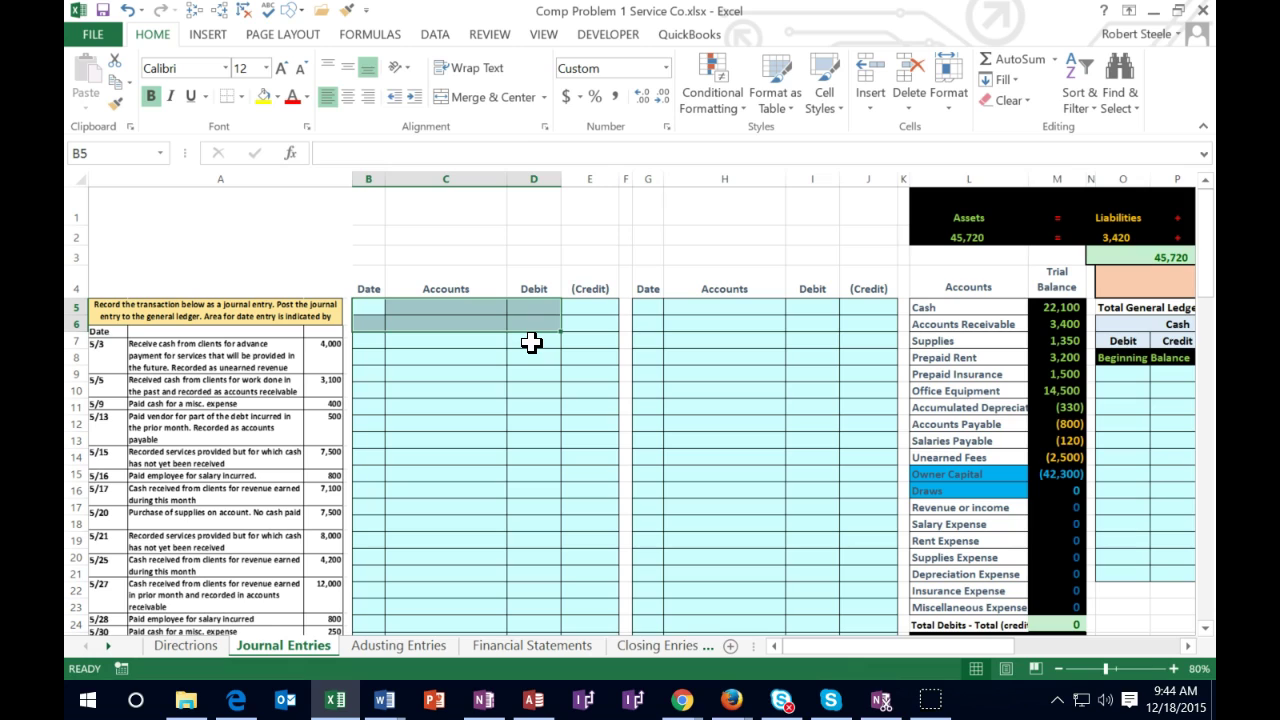
key(Right)
key(Right)
key(Right)
key(Right)
key(Right)
key(Right)
key(Right)
key(Right)
key(Right)
key(Right)
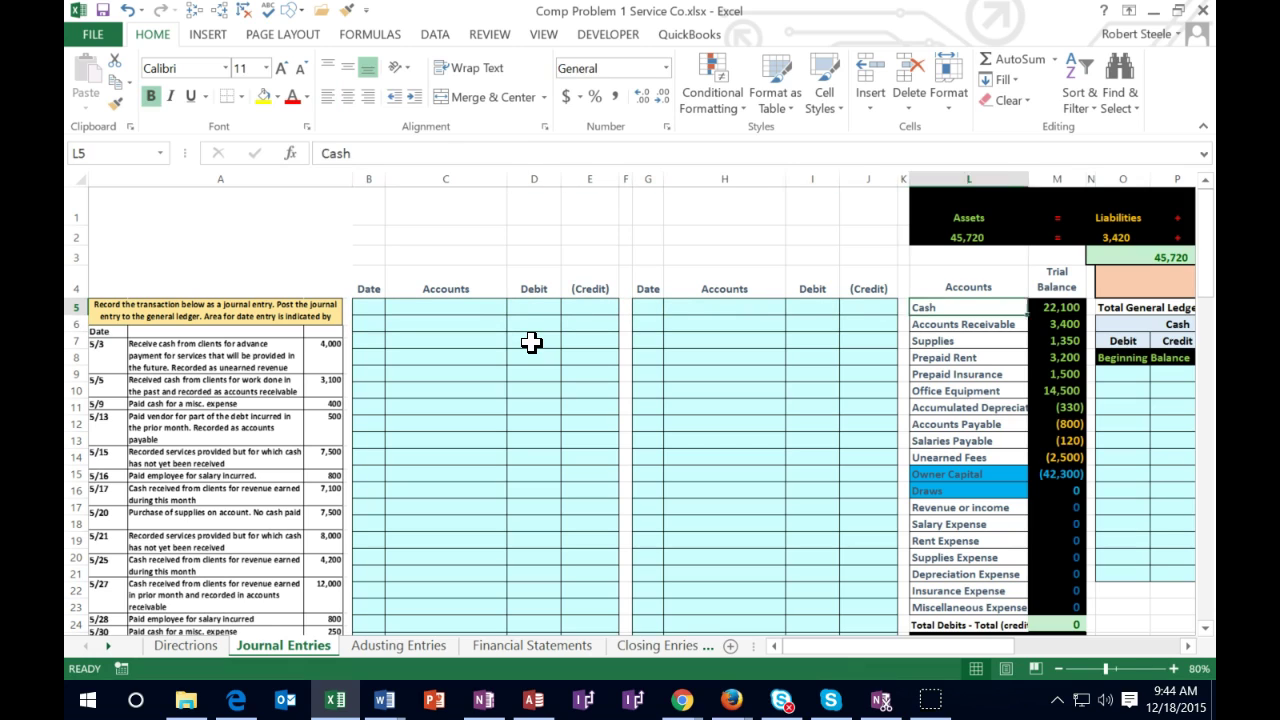
key(Right)
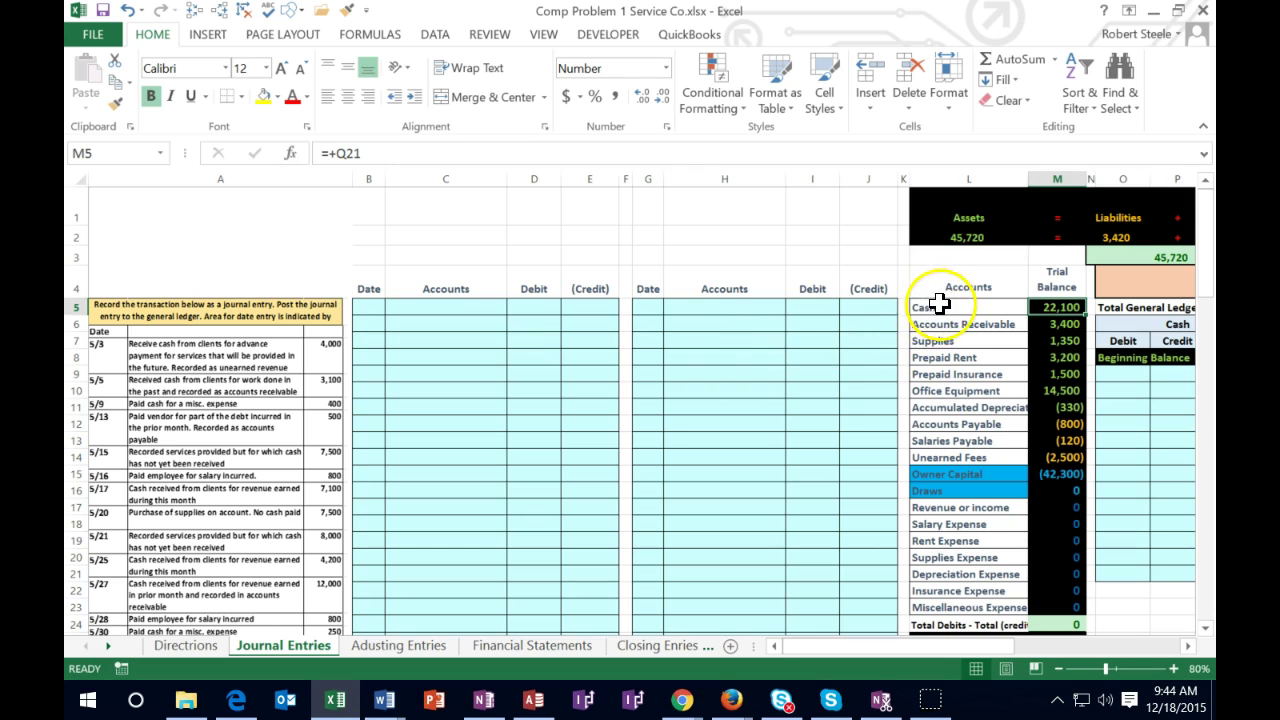
Step: Examine the trial balance accounts from Cash through Owner Capital, and those from Revenue or income through Miscellaneous Expense
click(993, 305)
drag(993, 305, 1063, 474)
drag(966, 506, 1051, 607)
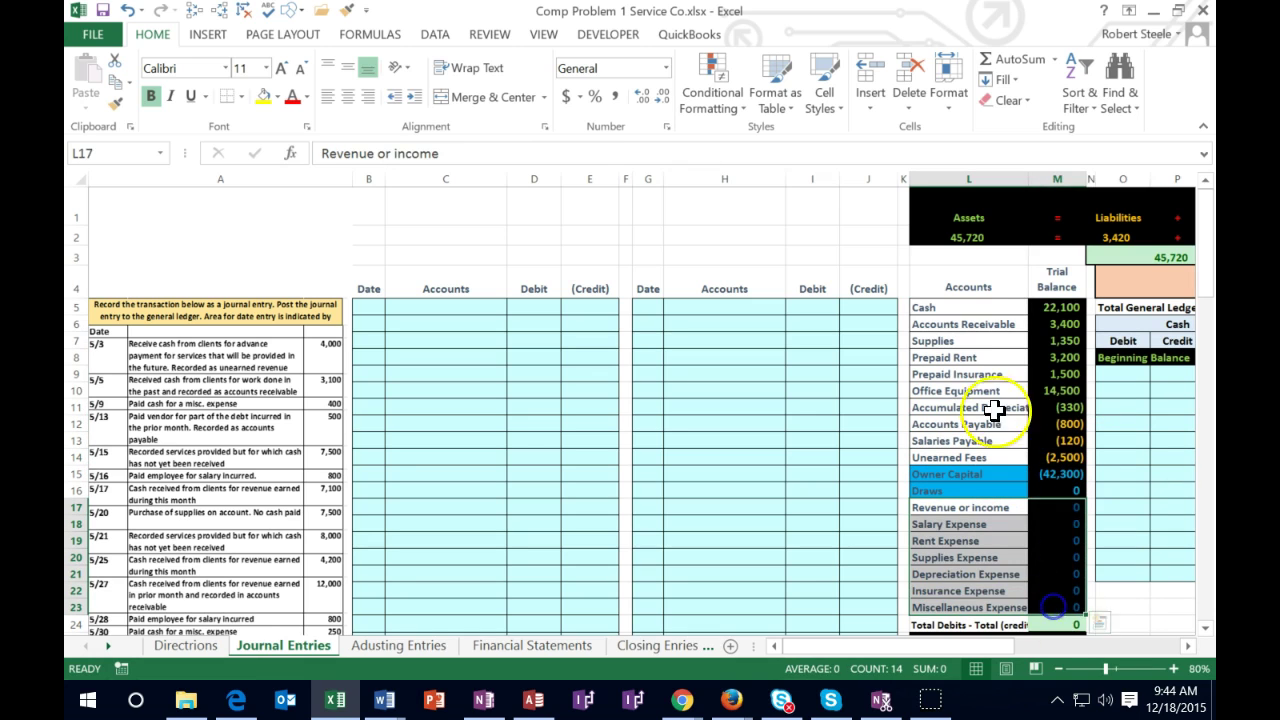
click(983, 390)
key(Right)
key(Right)
key(Right)
key(Right)
key(Right)
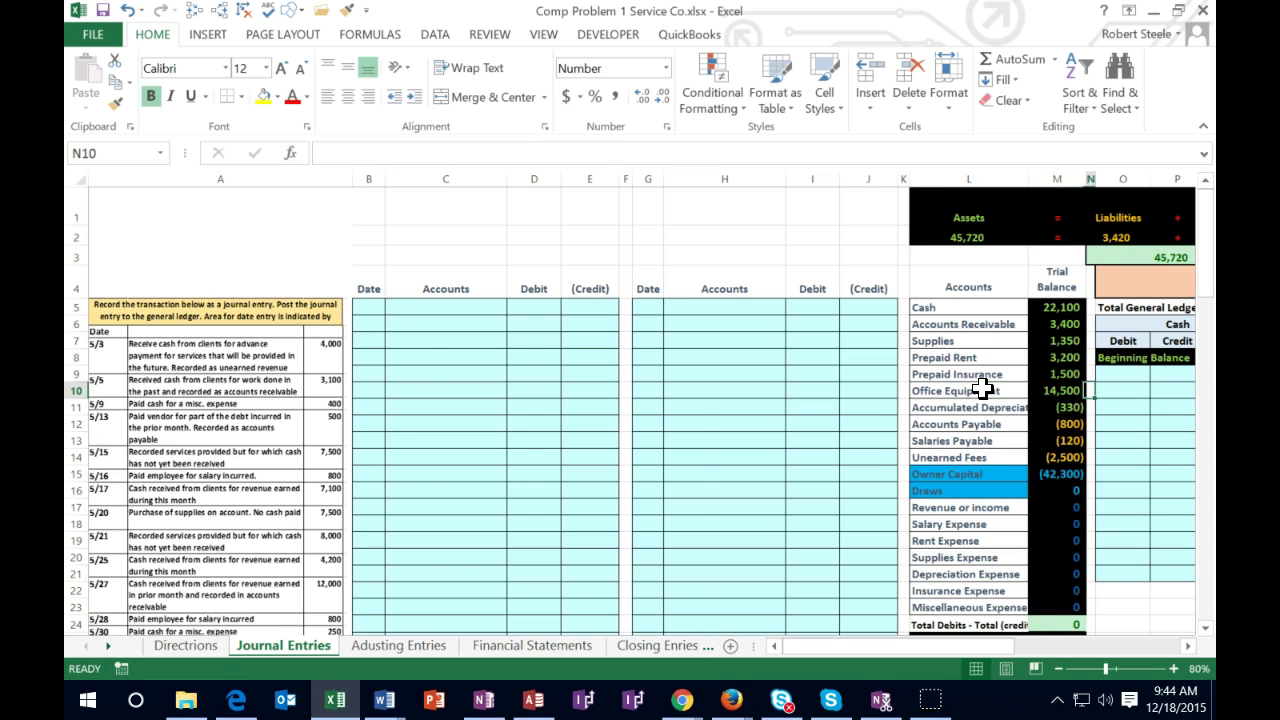
key(Right)
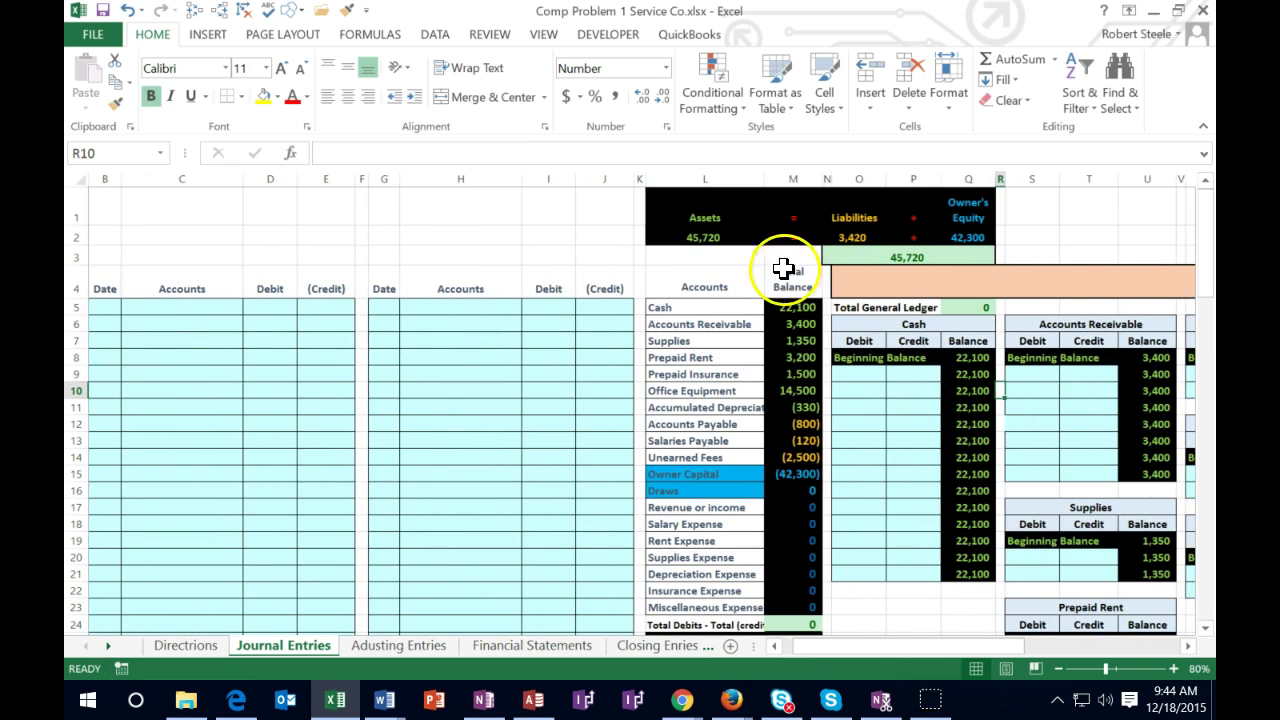
Step: Inspect the accounting equation's formulas for Assets, Liabilities, Owner's Equity and the combined total in row 3
double_click(706, 235)
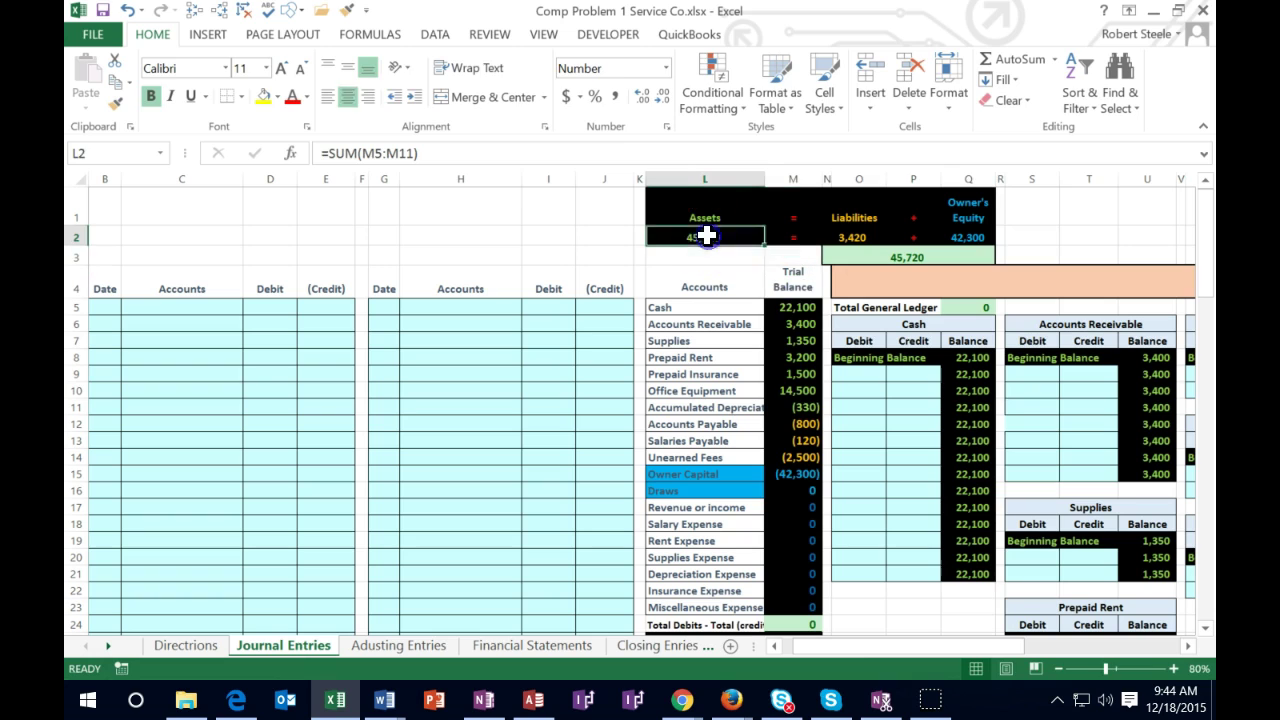
key(Return)
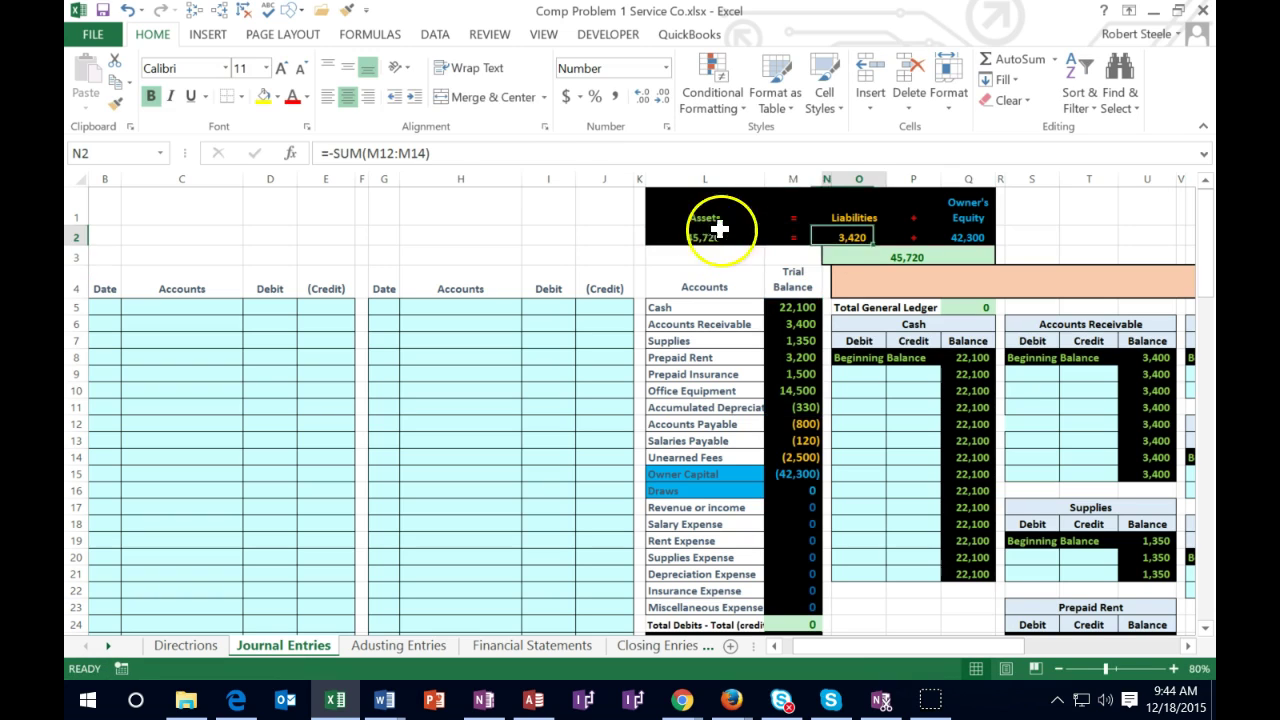
double_click(858, 237)
key(Return)
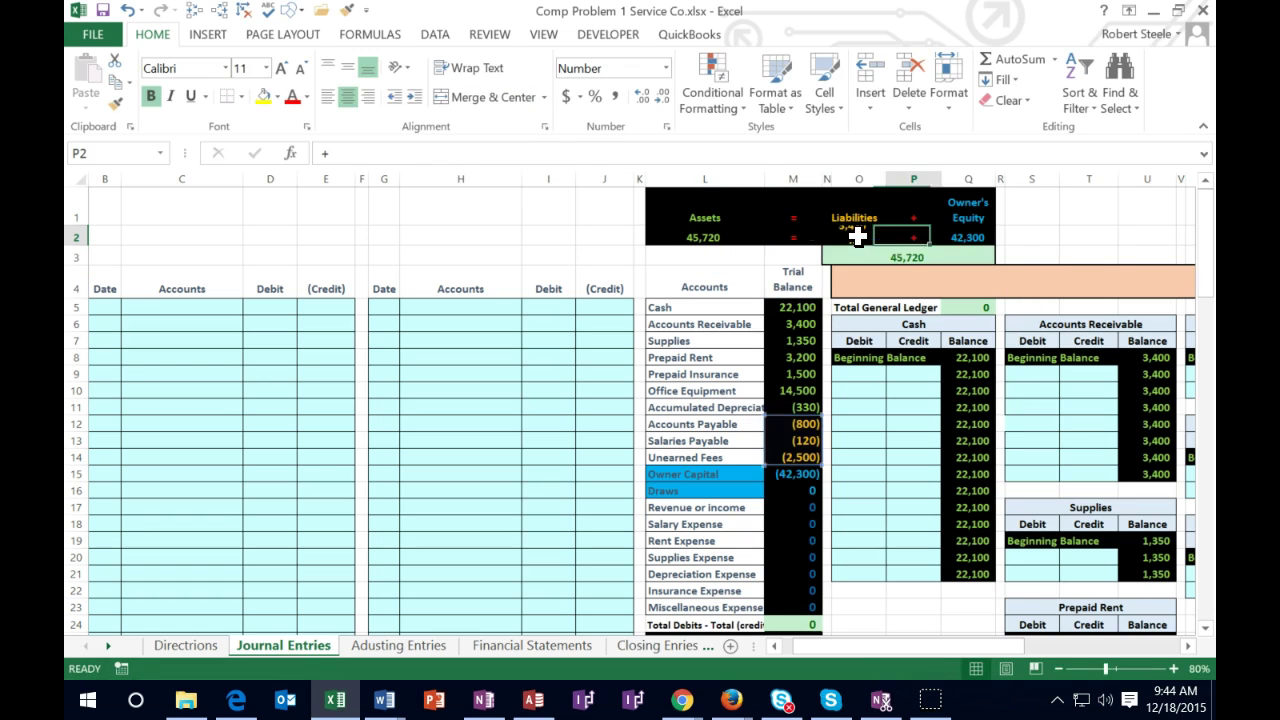
click(962, 237)
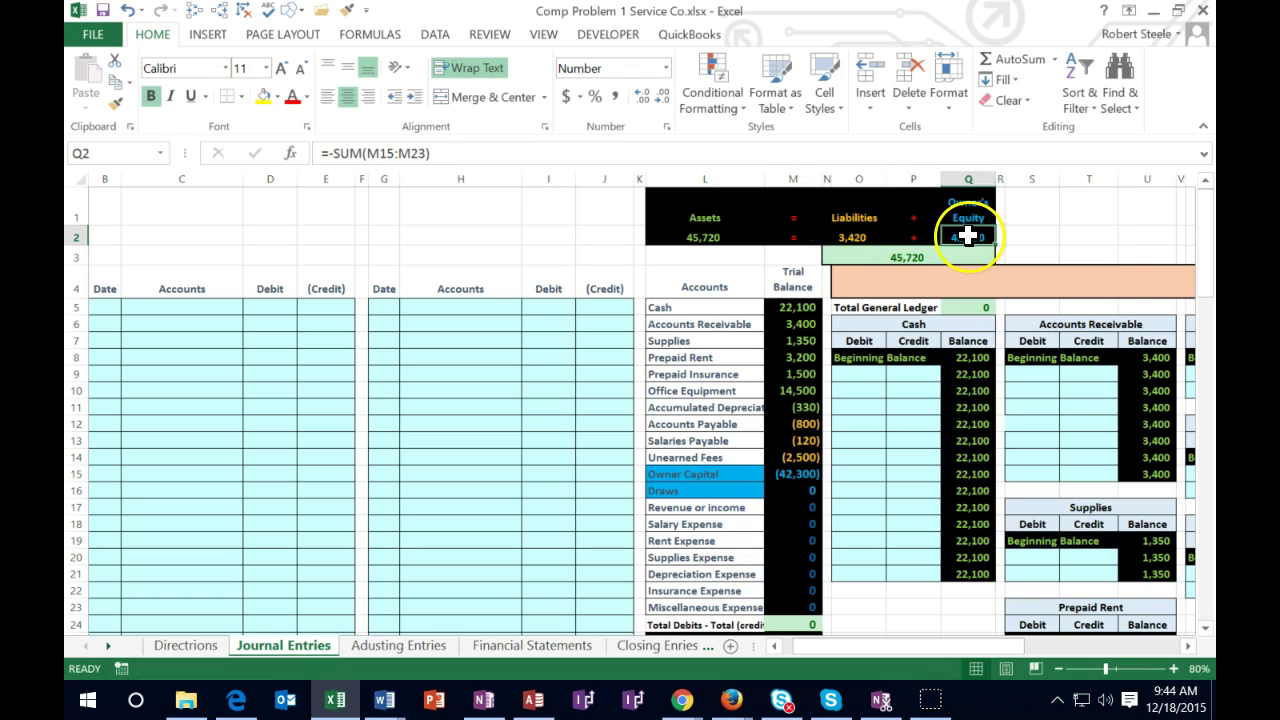
double_click(968, 236)
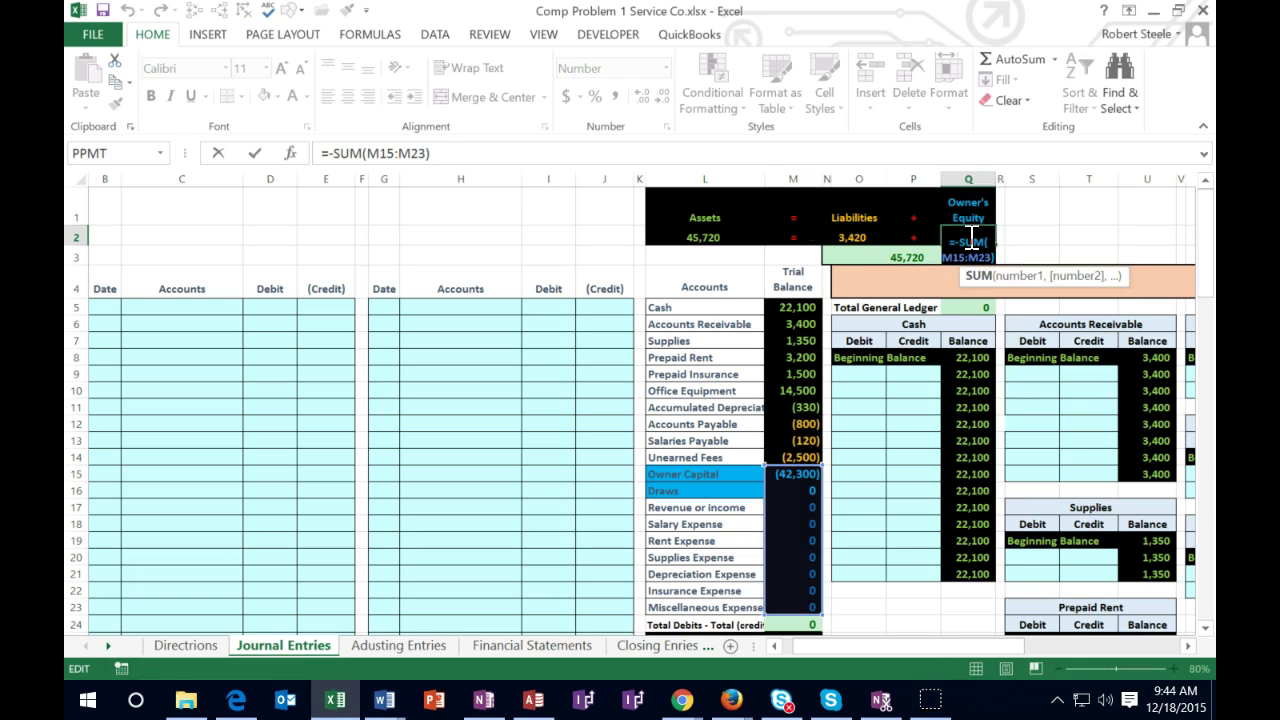
key(Return)
click(737, 261)
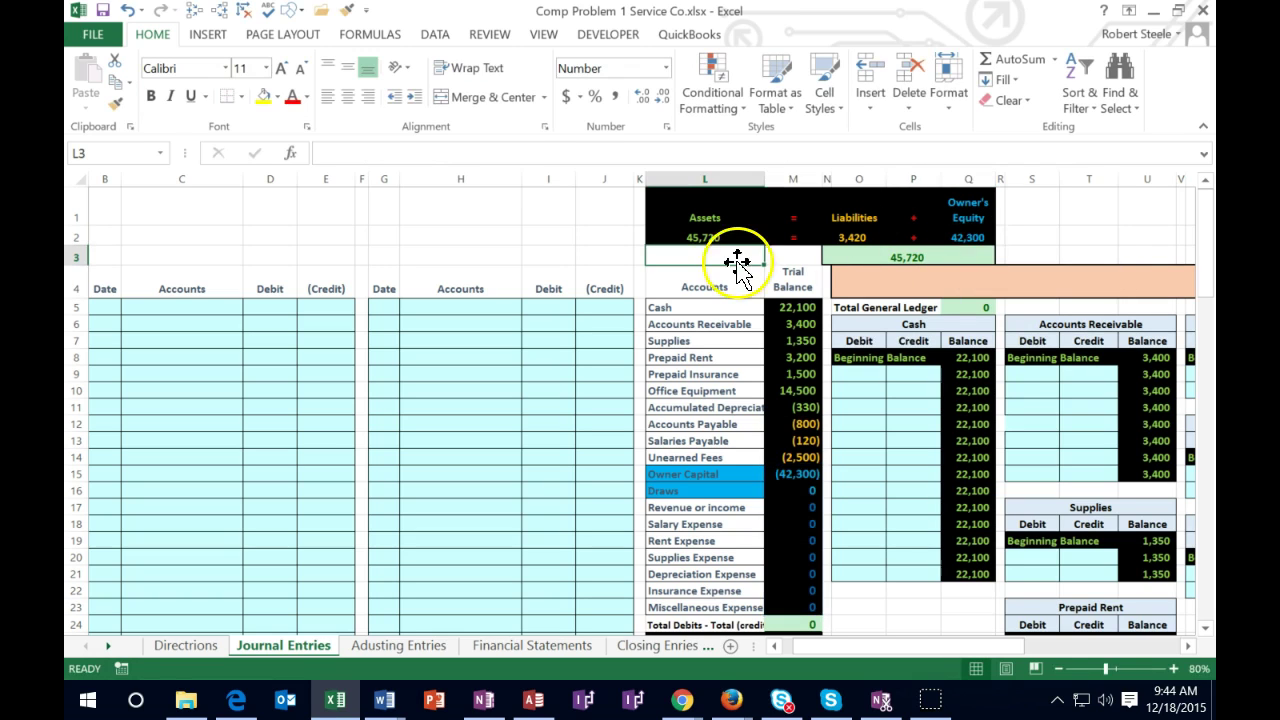
click(886, 262)
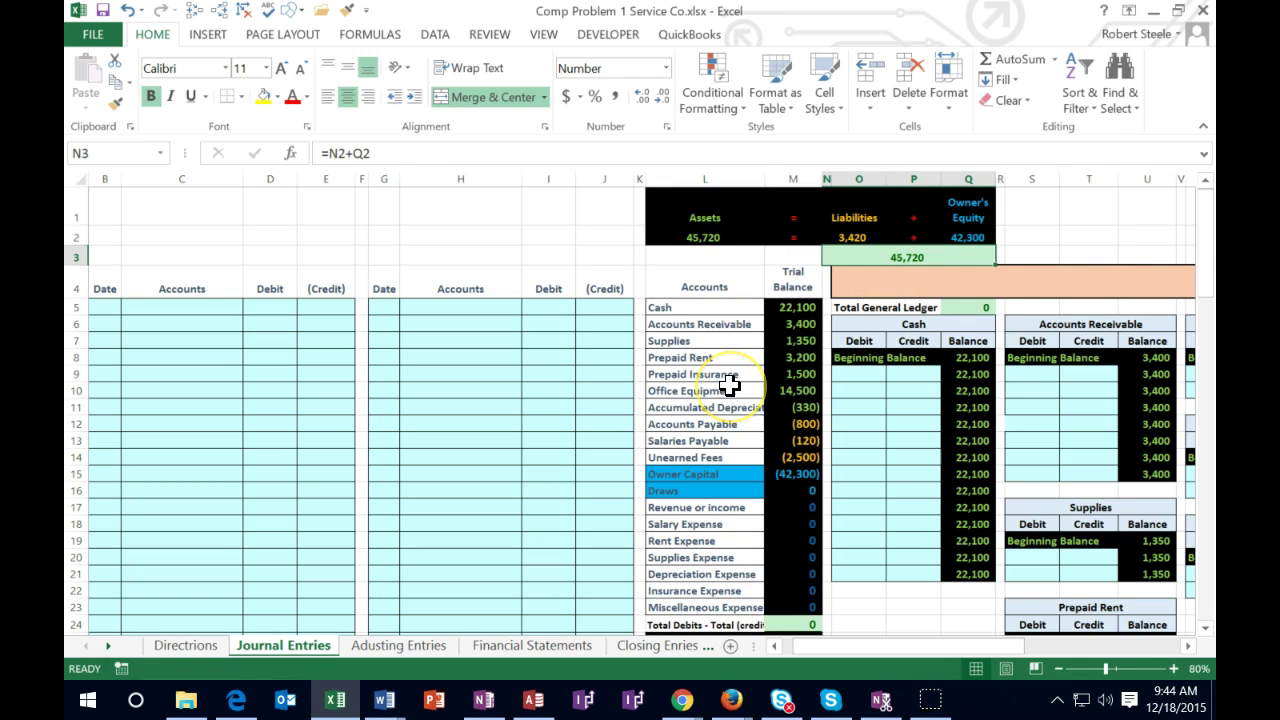
Step: Check the trial balance's debits-less-credits total against the Cash to Owner Capital amounts, and view the journal's Debit and Credit headings
click(786, 625)
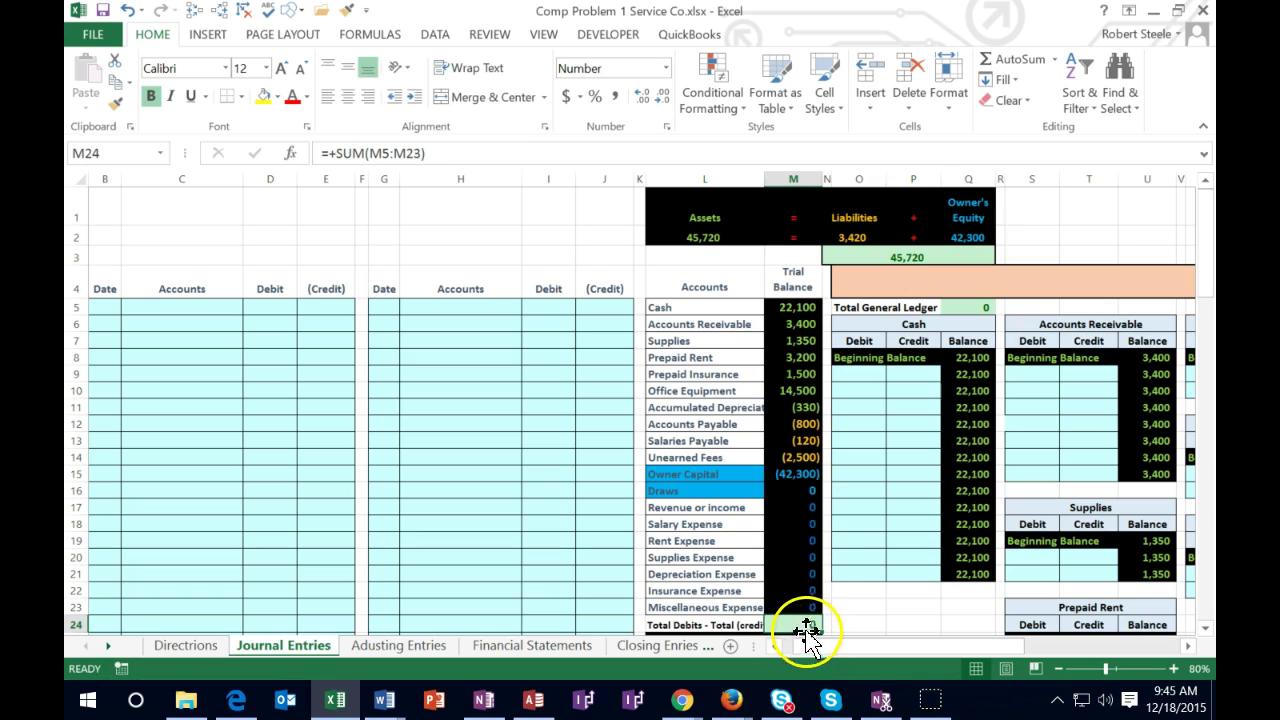
drag(795, 306, 792, 477)
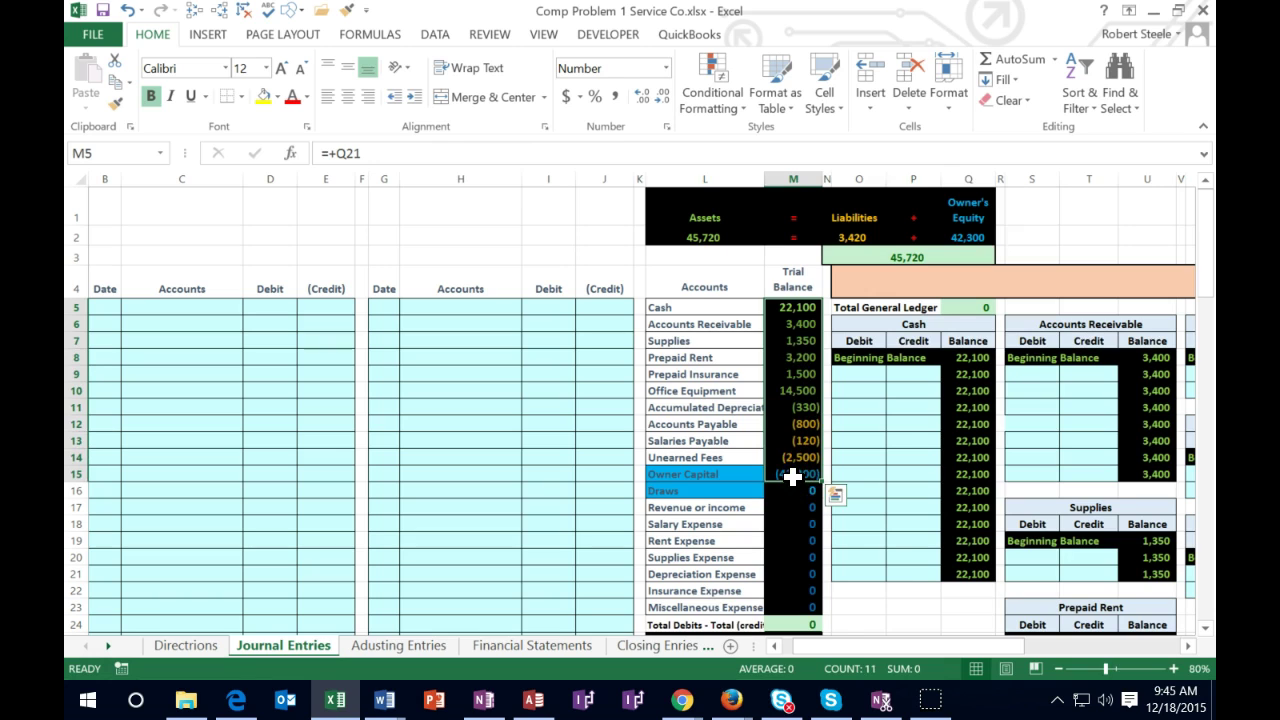
click(733, 408)
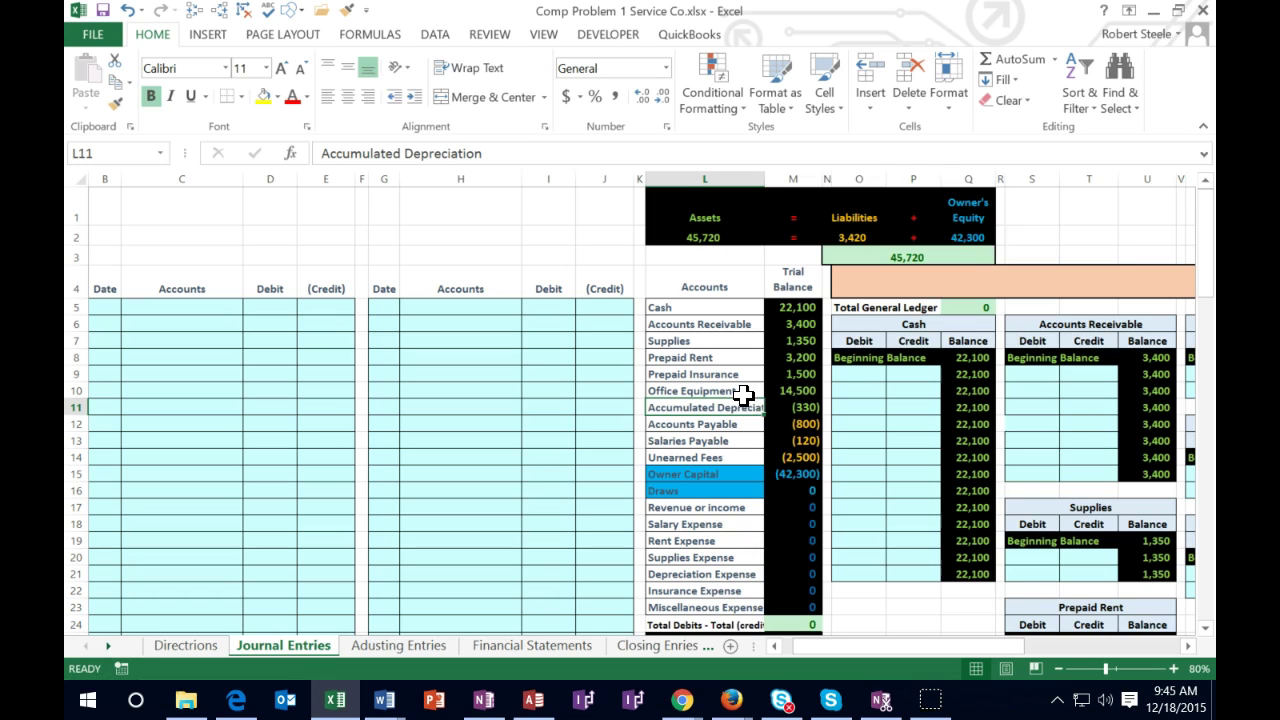
click(551, 287)
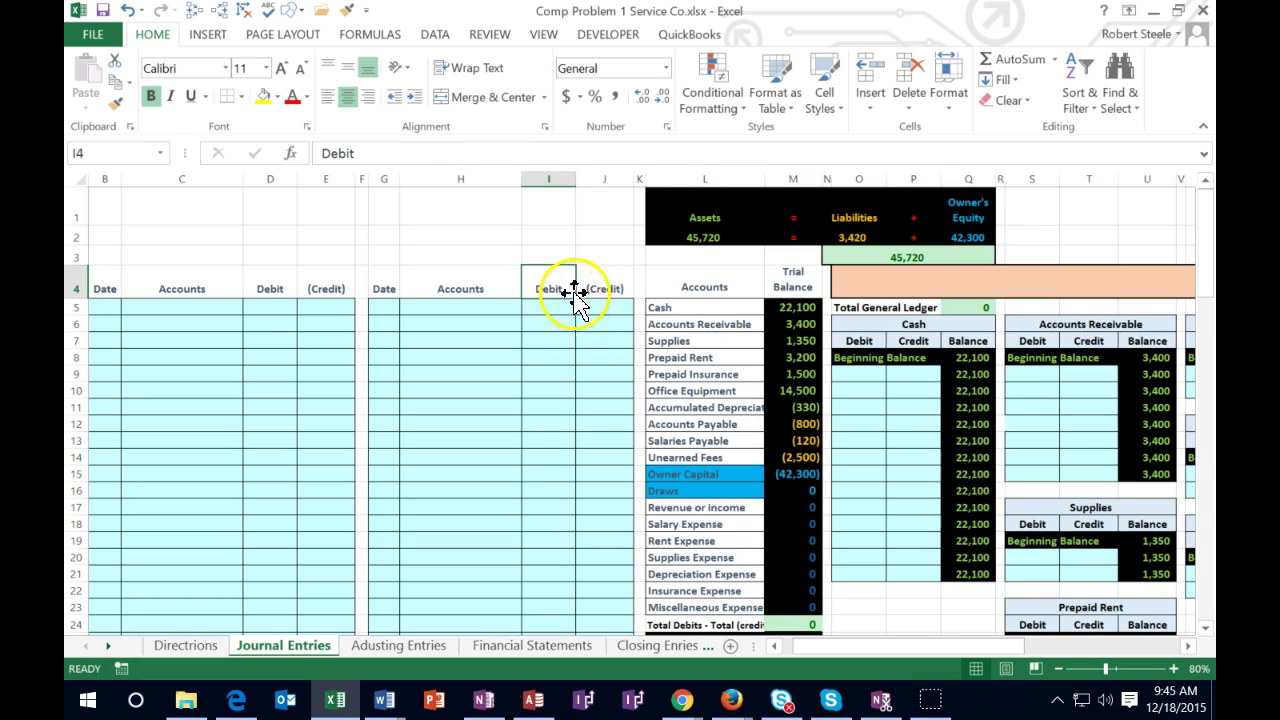
click(608, 286)
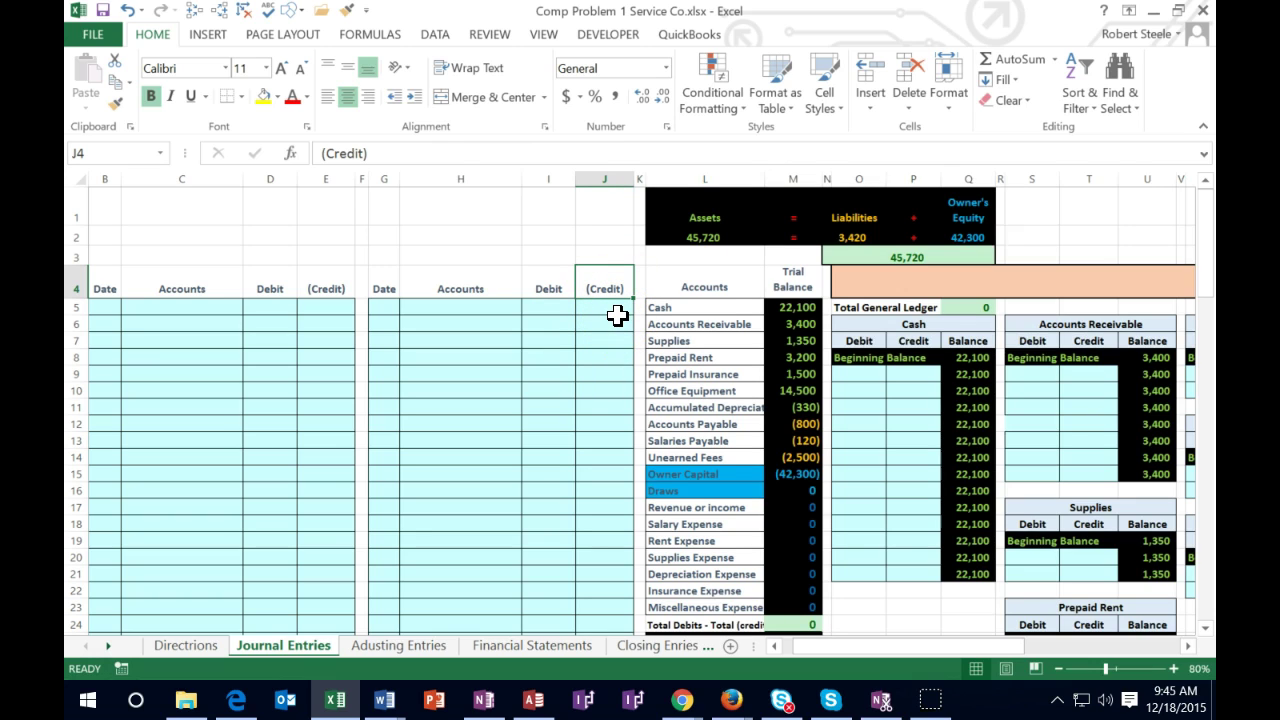
Step: Look across row 8 from the journal to the general ledger accounts, as far as Owner Capital
key(Down)
key(Down)
key(Down)
key(Down)
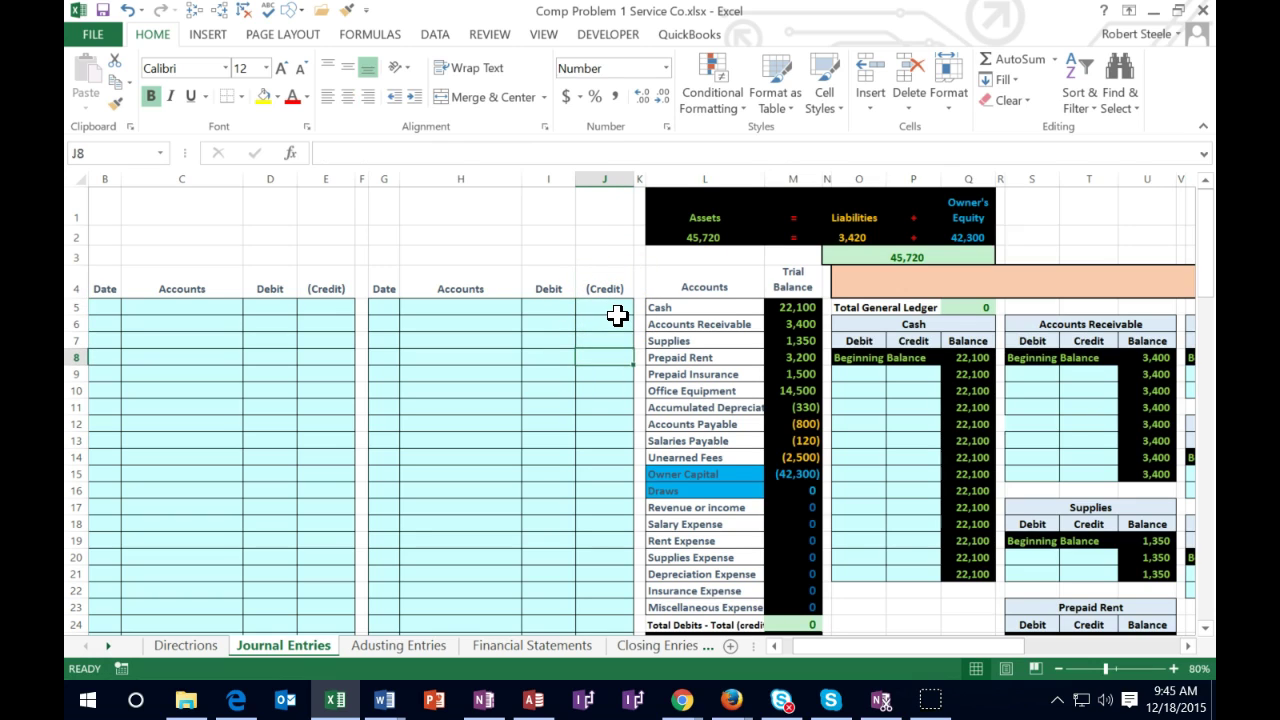
key(Right)
key(Right)
key(Right)
key(Right)
key(Right)
key(Right)
key(Right)
key(Right)
key(Right)
key(Right)
key(Right)
key(Right)
key(Right)
key(Right)
key(Right)
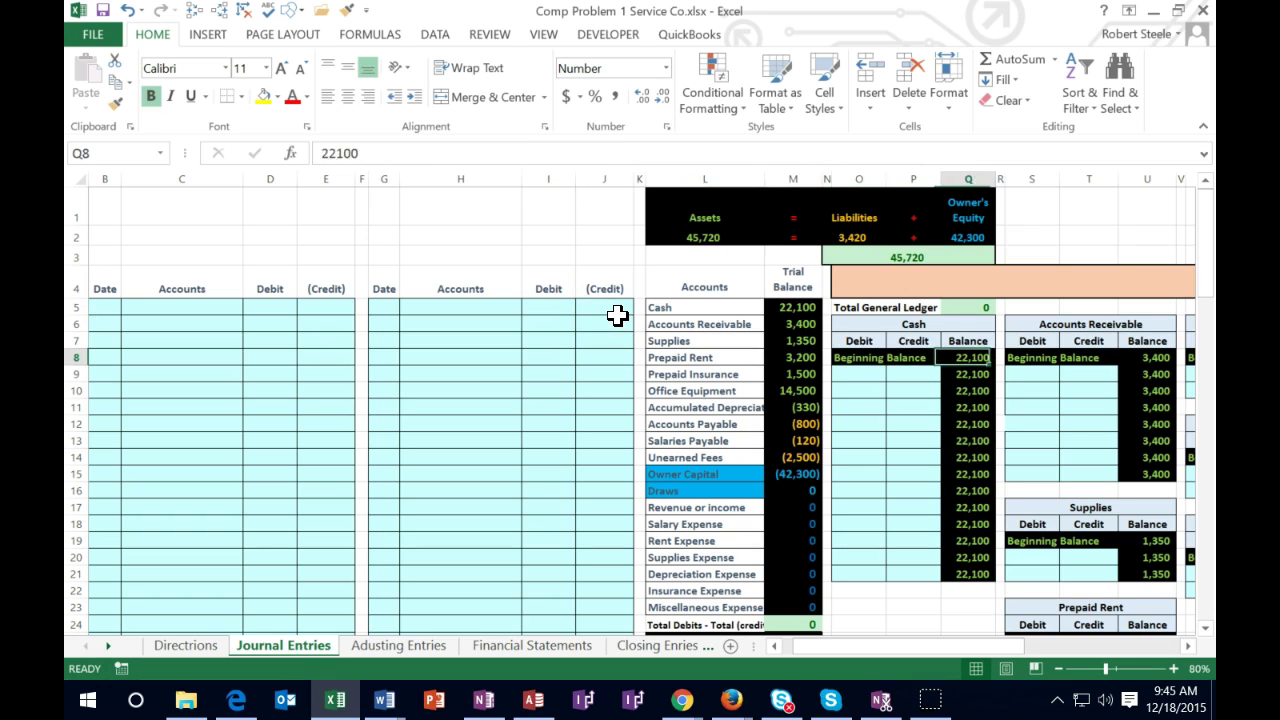
key(Right)
key(Right)
key(Right)
key(Right)
key(Right)
key(Right)
key(Right)
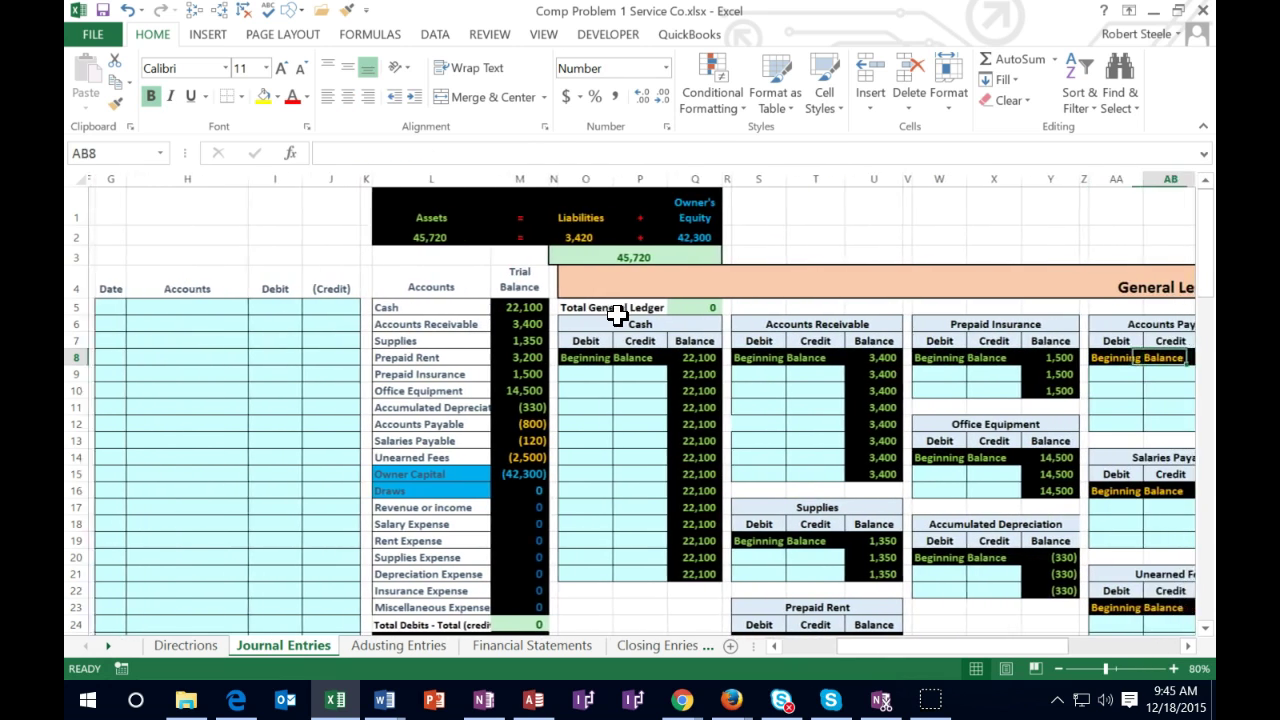
key(Right)
key(Right)
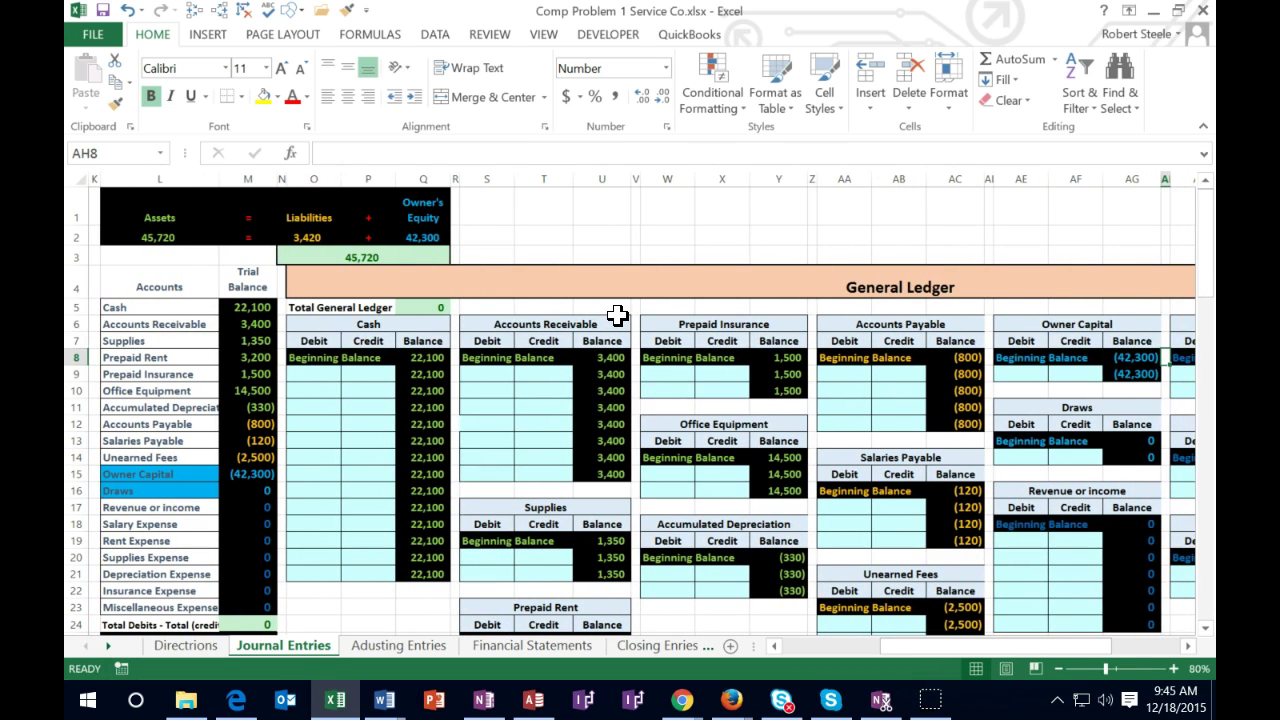
Step: Inspect the Cash ledger account's heading and the formula in O6 that supplies it
click(367, 323)
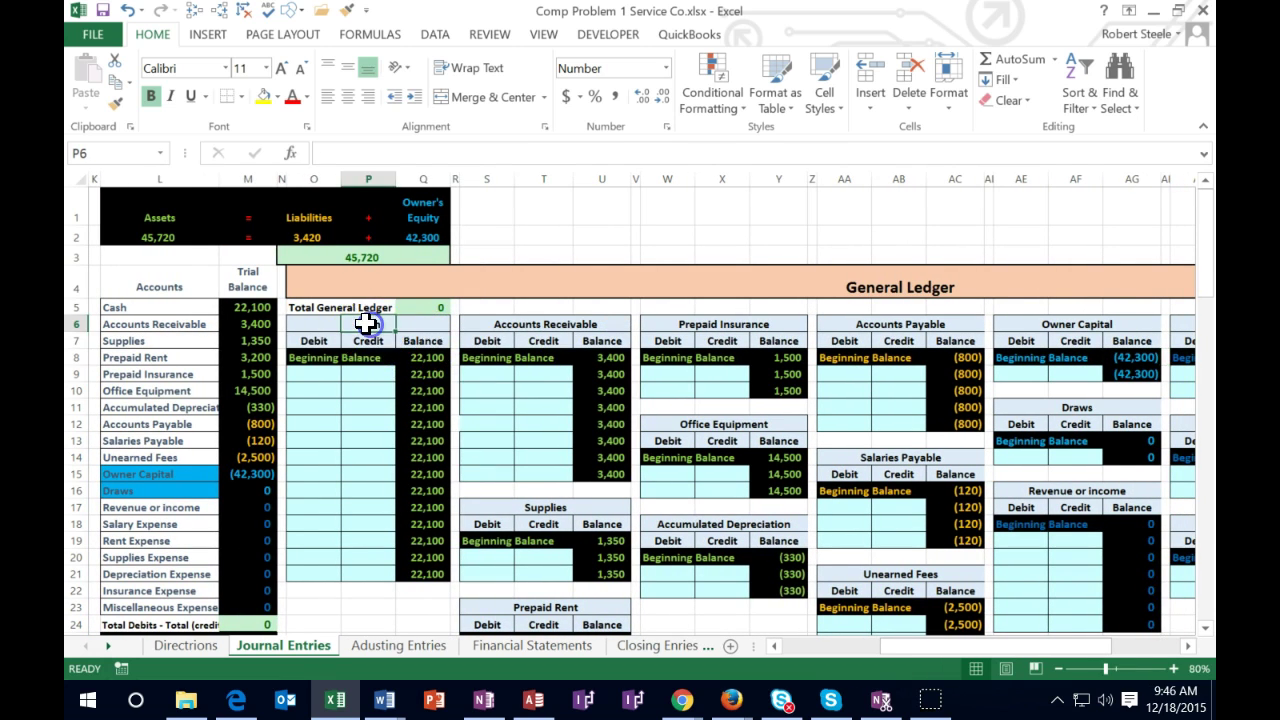
text(Cash)
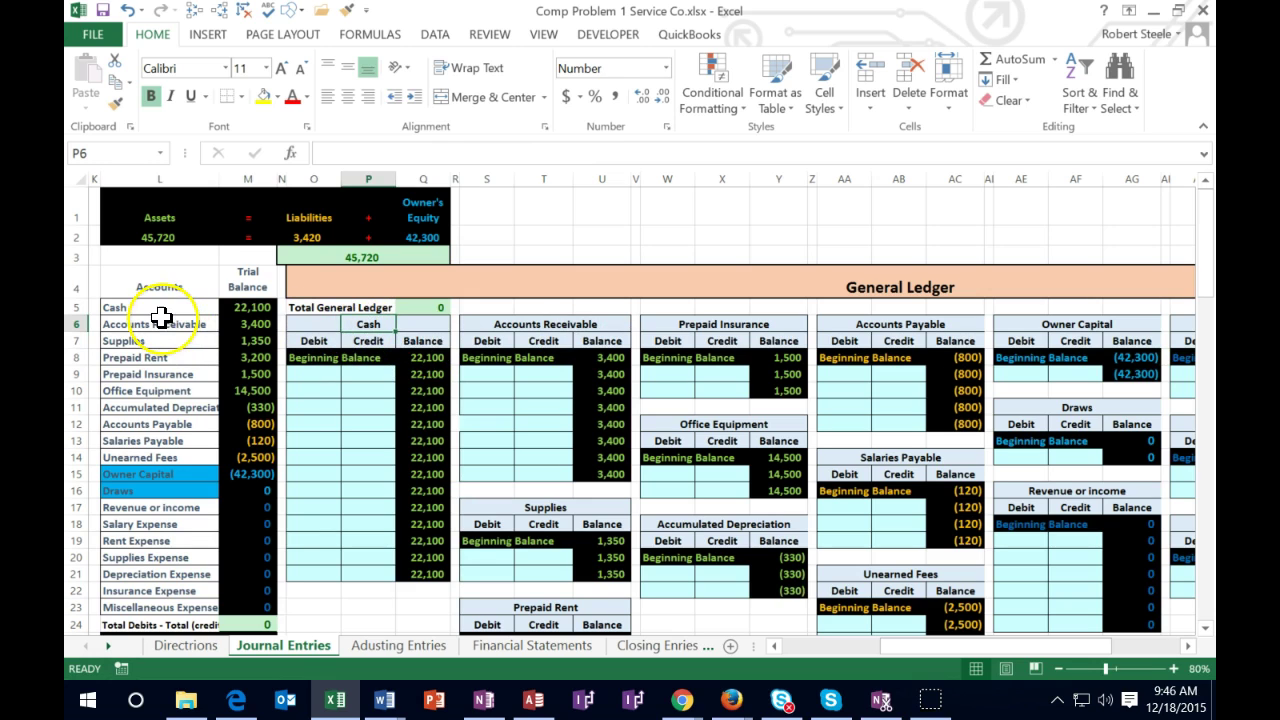
click(306, 325)
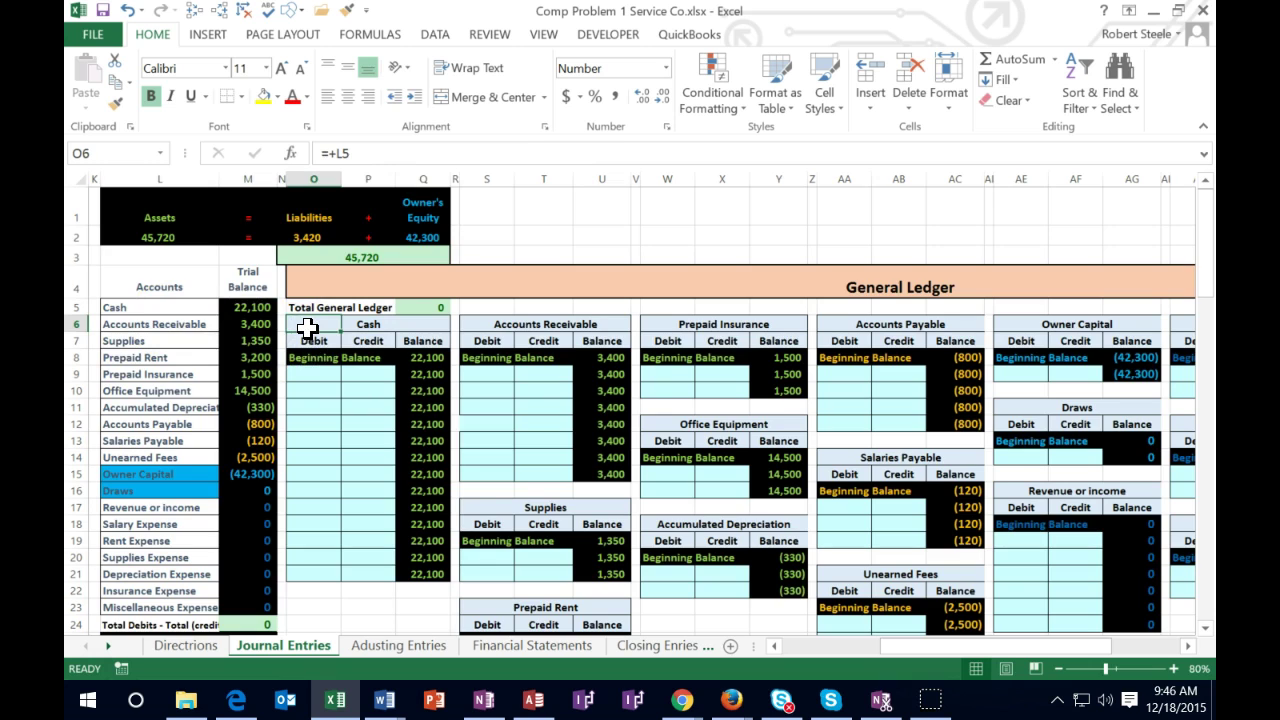
Step: Examine the remaining general ledger accounts through the expense accounts ending with Miscellaneous Expense
scroll(306, 327, down, 1)
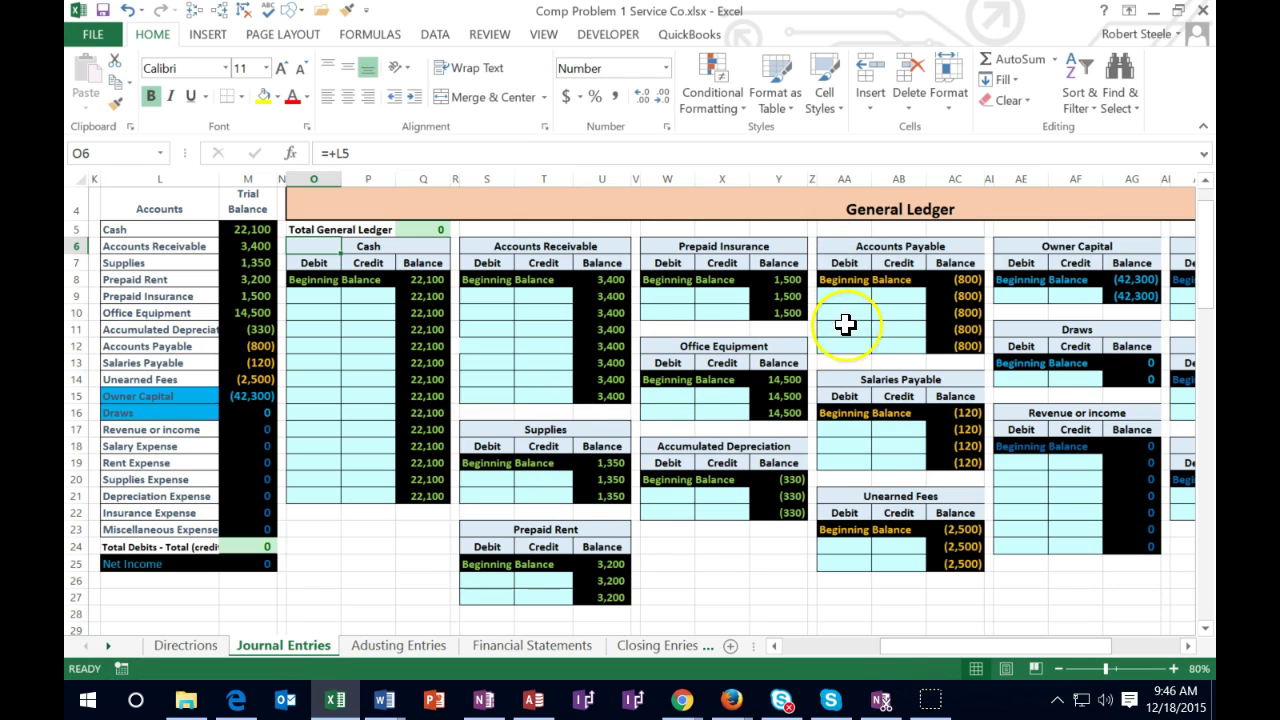
drag(906, 648, 966, 650)
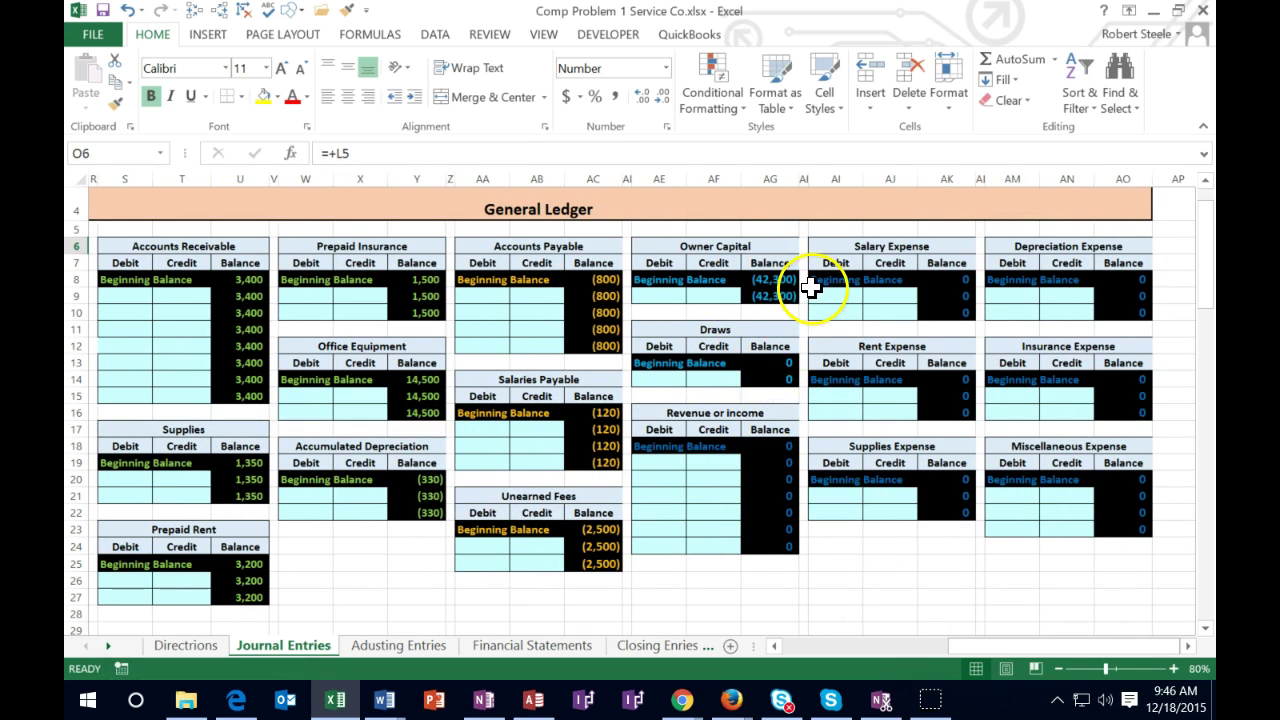
click(755, 231)
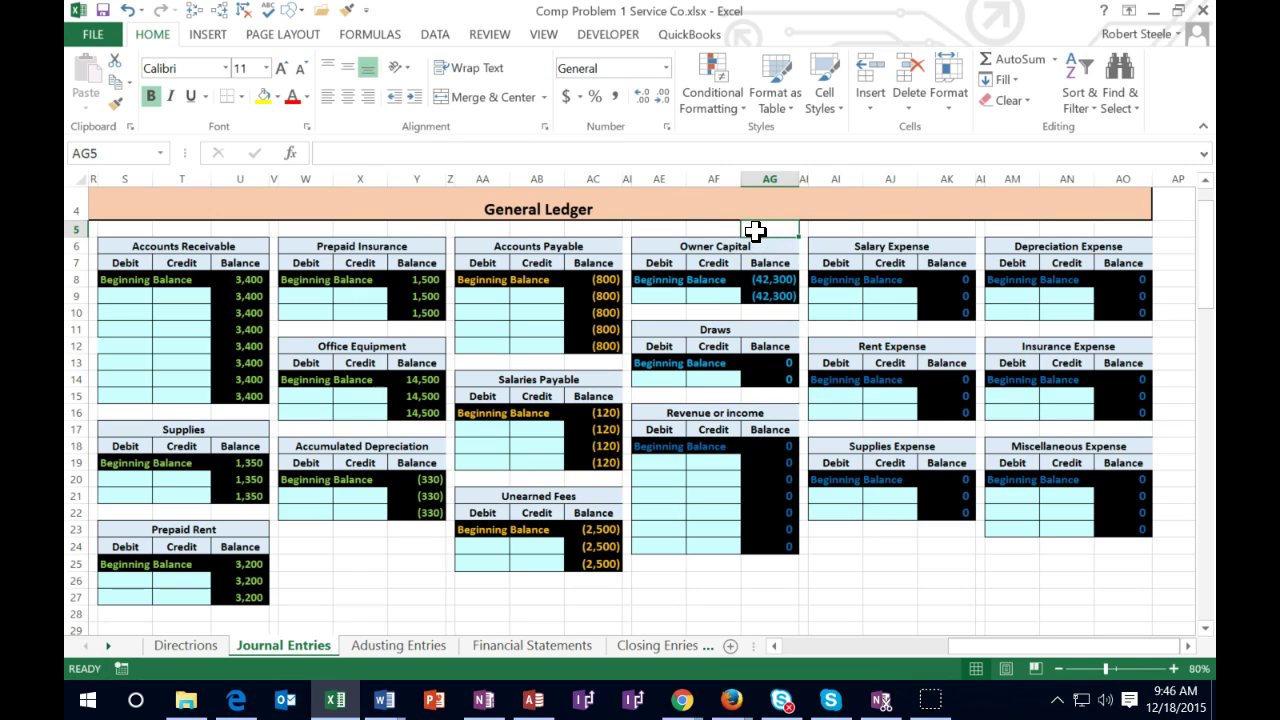
Step: Return to the transaction list and review the layout from the journal across the trial balance to the ledger
key(Home)
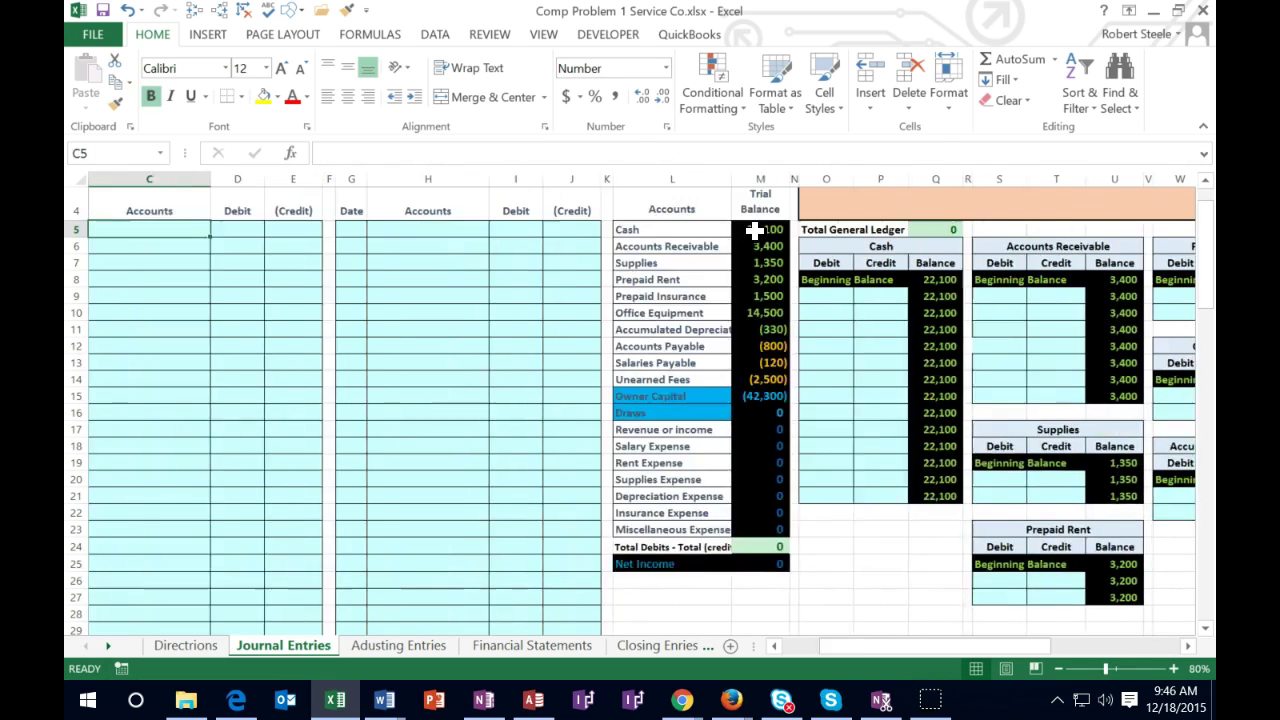
key(Right)
key(Right)
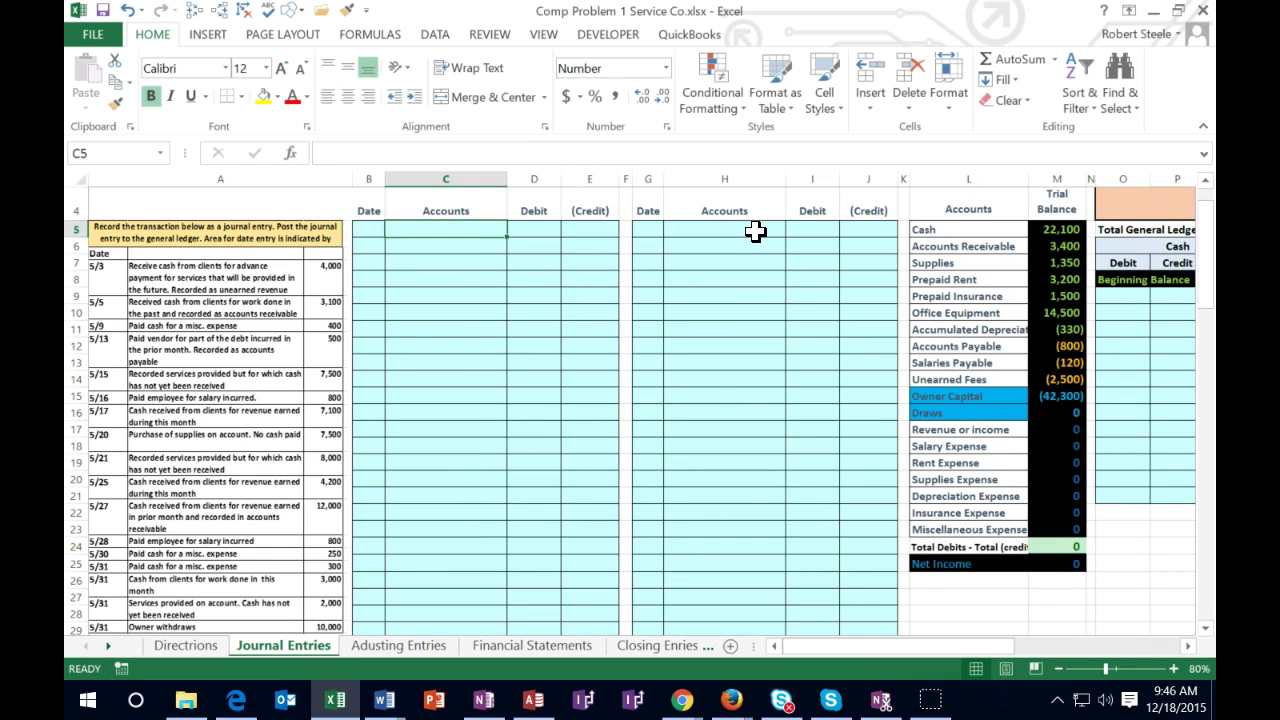
key(Right)
key(Right)
key(Right)
key(Right)
key(Right)
key(Right)
key(Right)
key(Right)
key(Right)
key(Right)
key(Right)
key(Right)
key(Right)
key(Right)
key(Right)
key(Right)
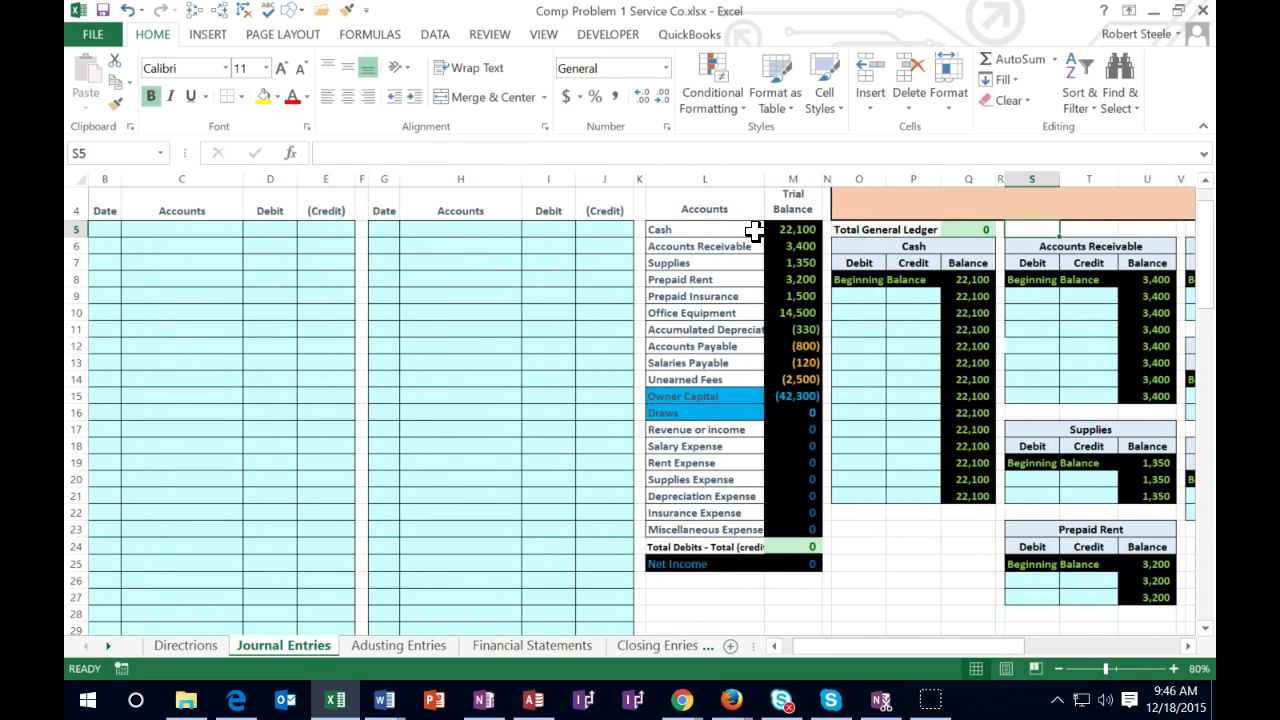
Step: Inspect the formula behind the Supplies amount in the trial balance, and go back to the 5/3 transaction
click(797, 261)
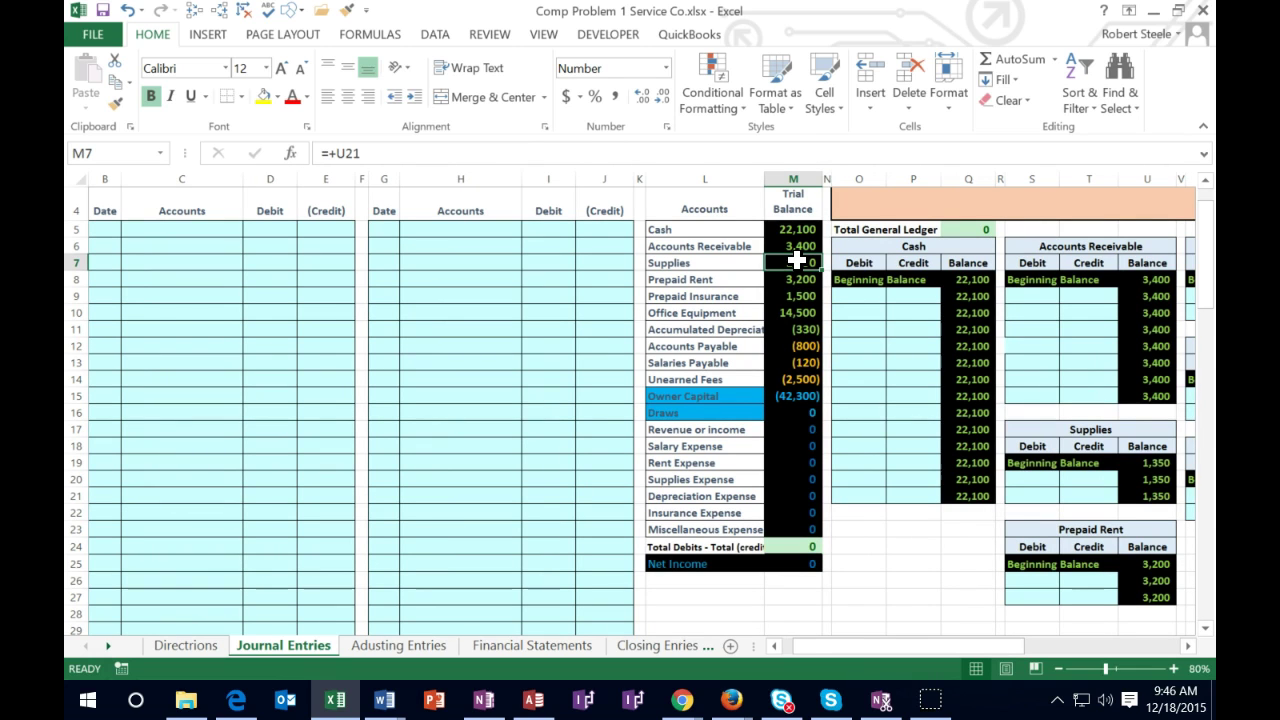
key(Left)
key(Left)
key(Left)
key(Left)
key(Left)
key(Left)
key(Left)
key(Left)
key(Left)
key(Left)
key(Left)
key(Left)
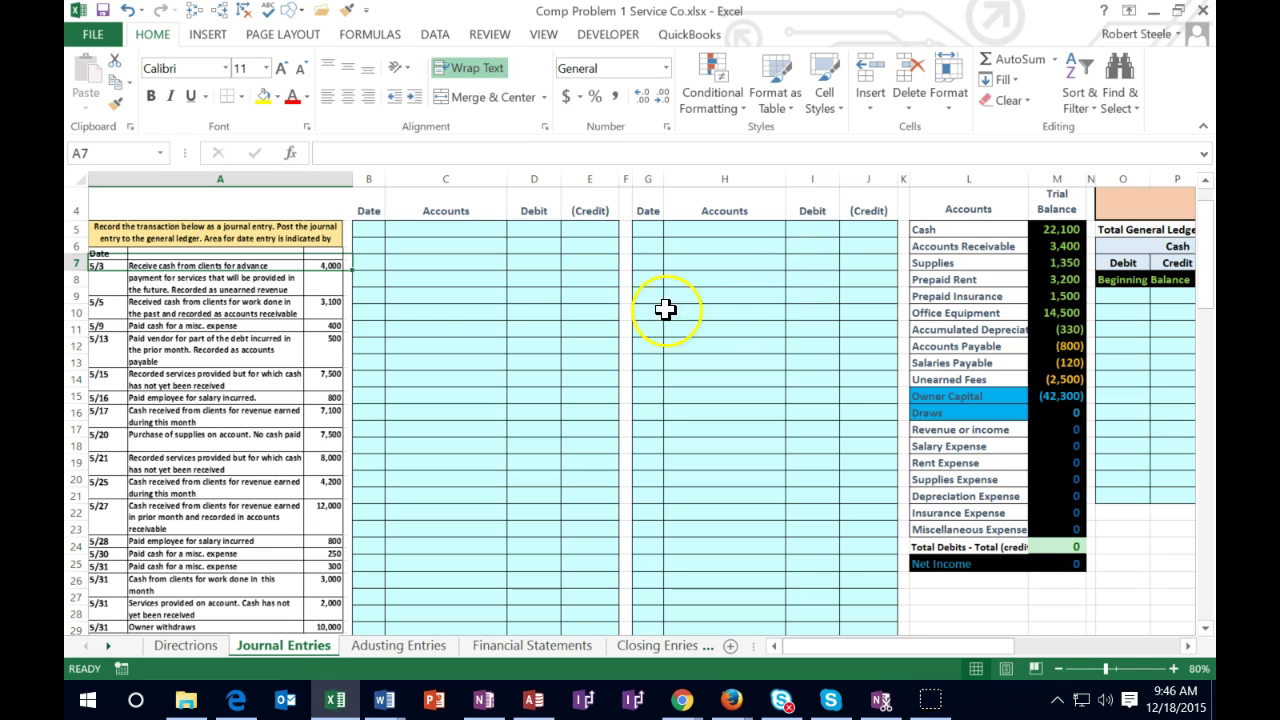
Step: Hide columns F through J, which hold the second journal block, and go to the first journal row's Accounts cell C5
drag(368, 231, 576, 408)
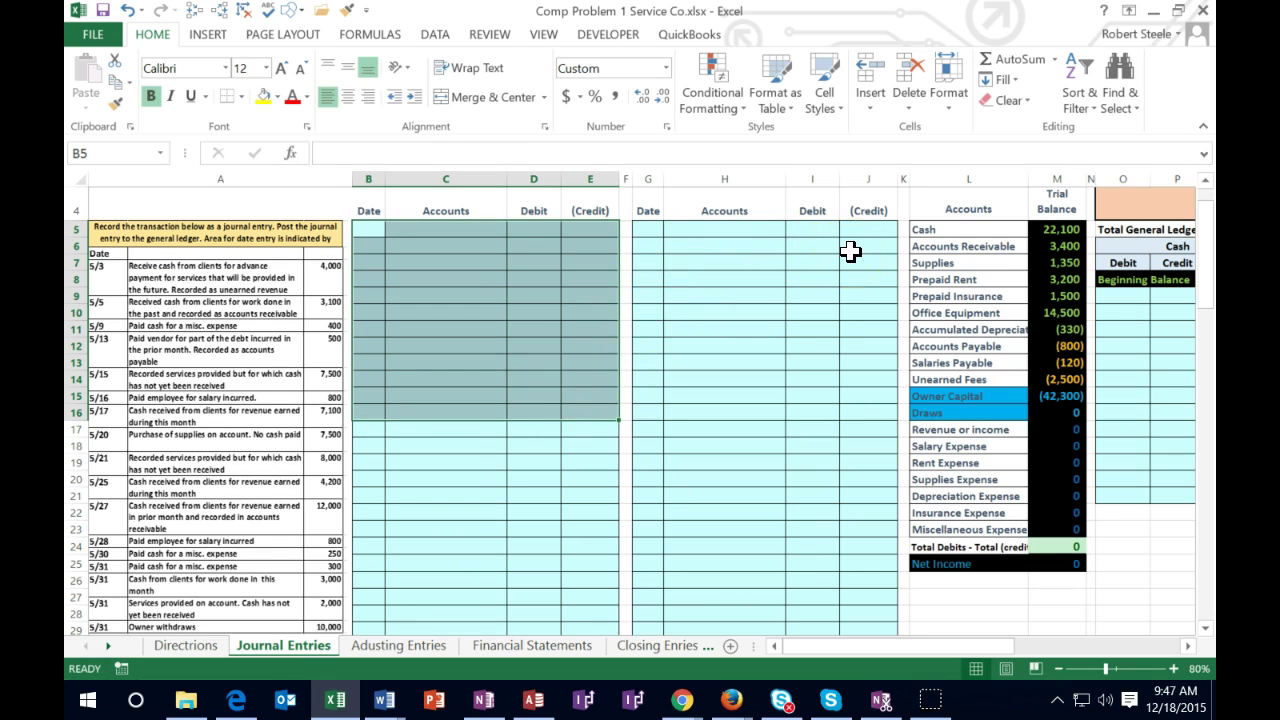
click(625, 178)
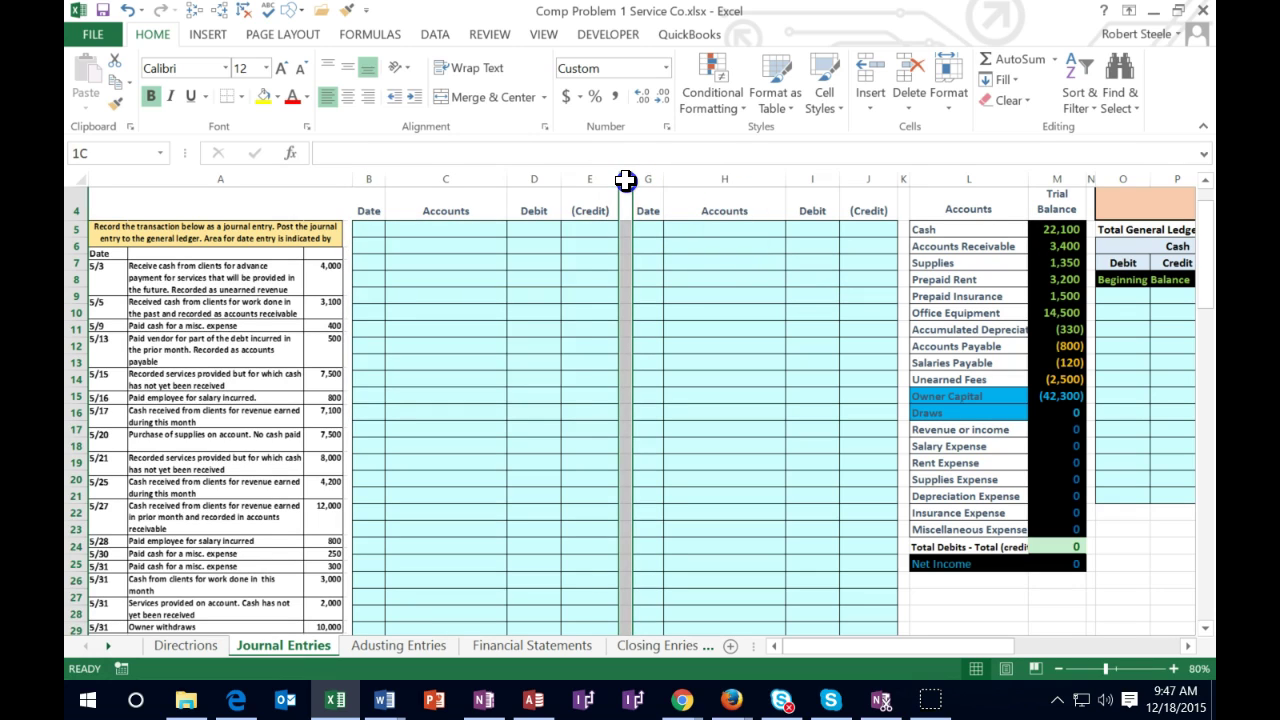
drag(625, 178, 857, 178)
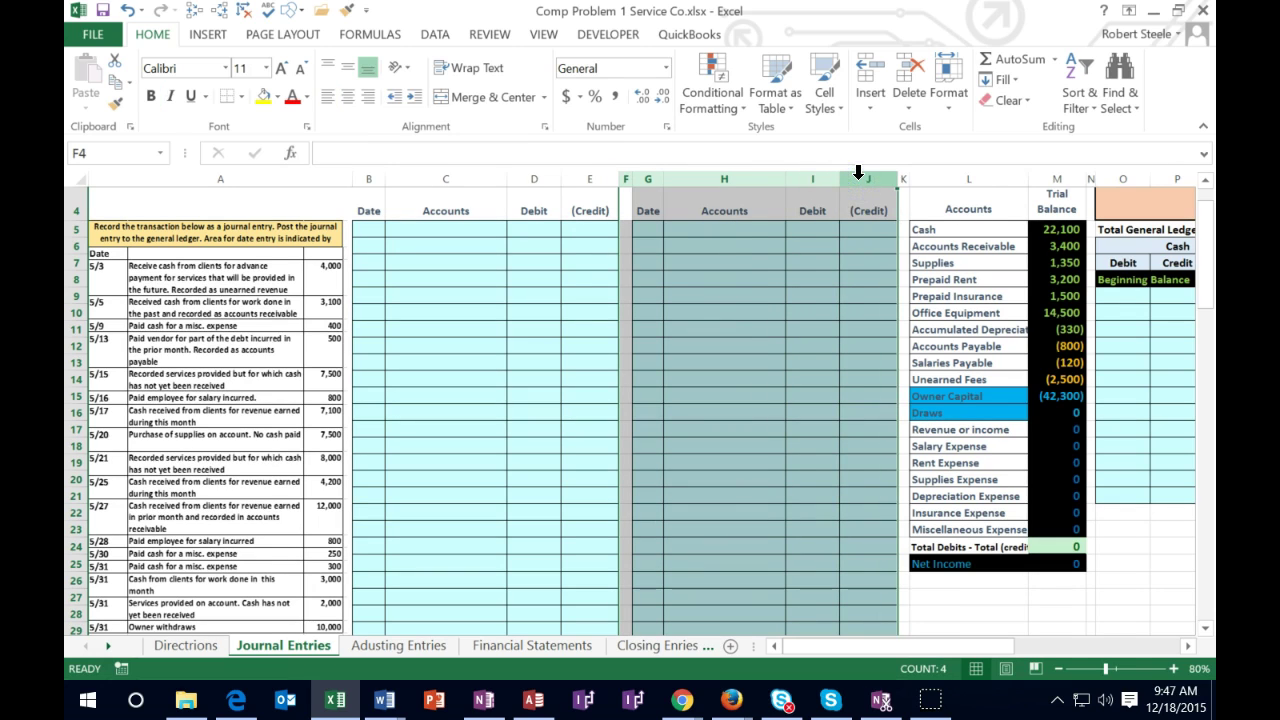
right_click(729, 289)
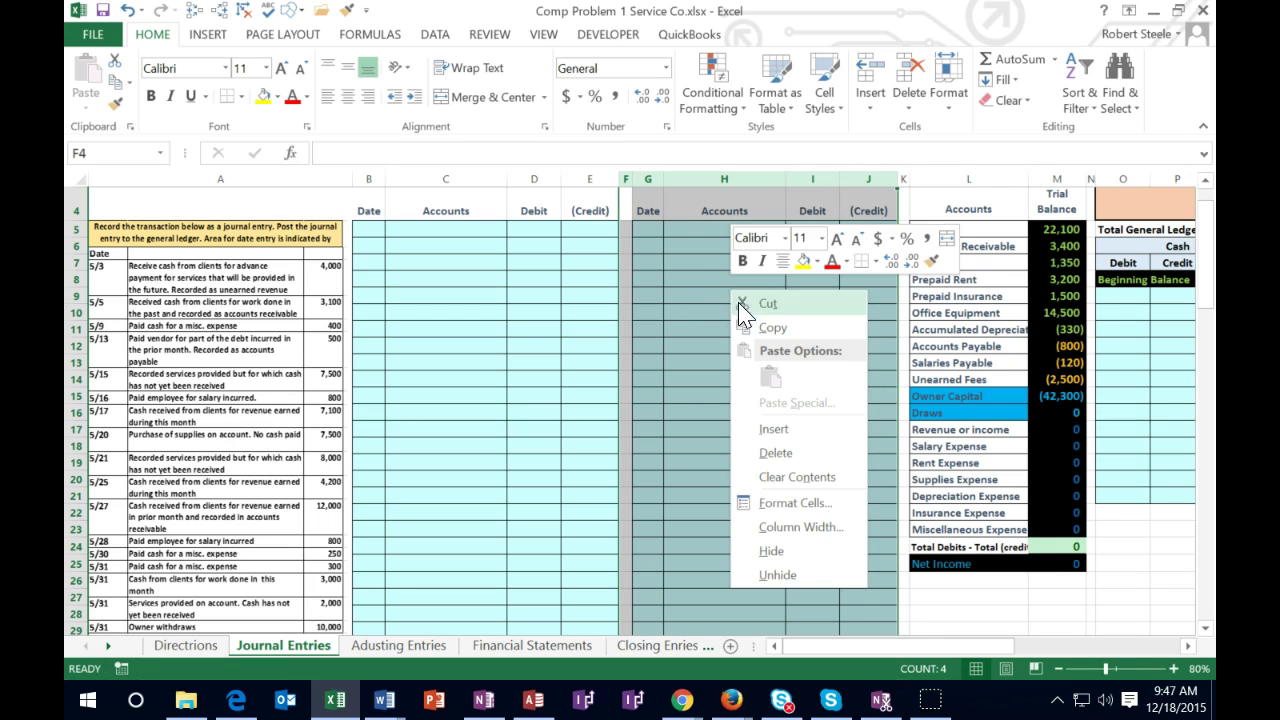
click(756, 556)
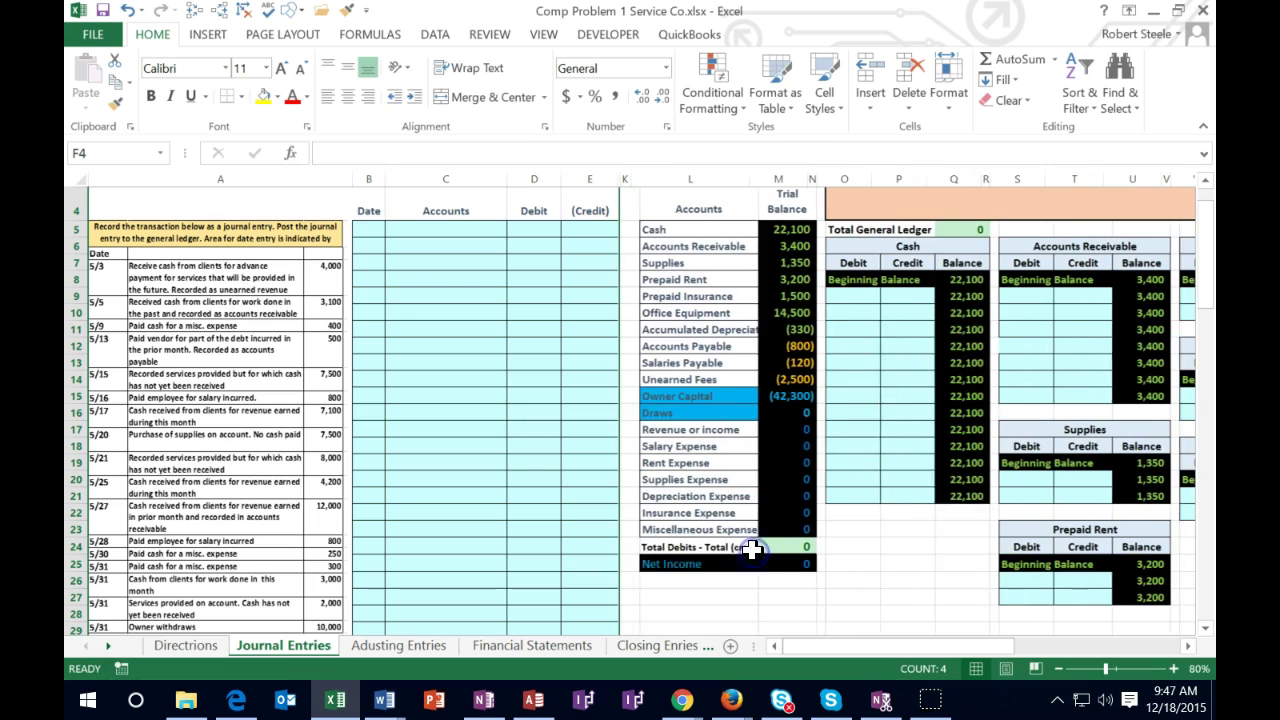
click(460, 236)
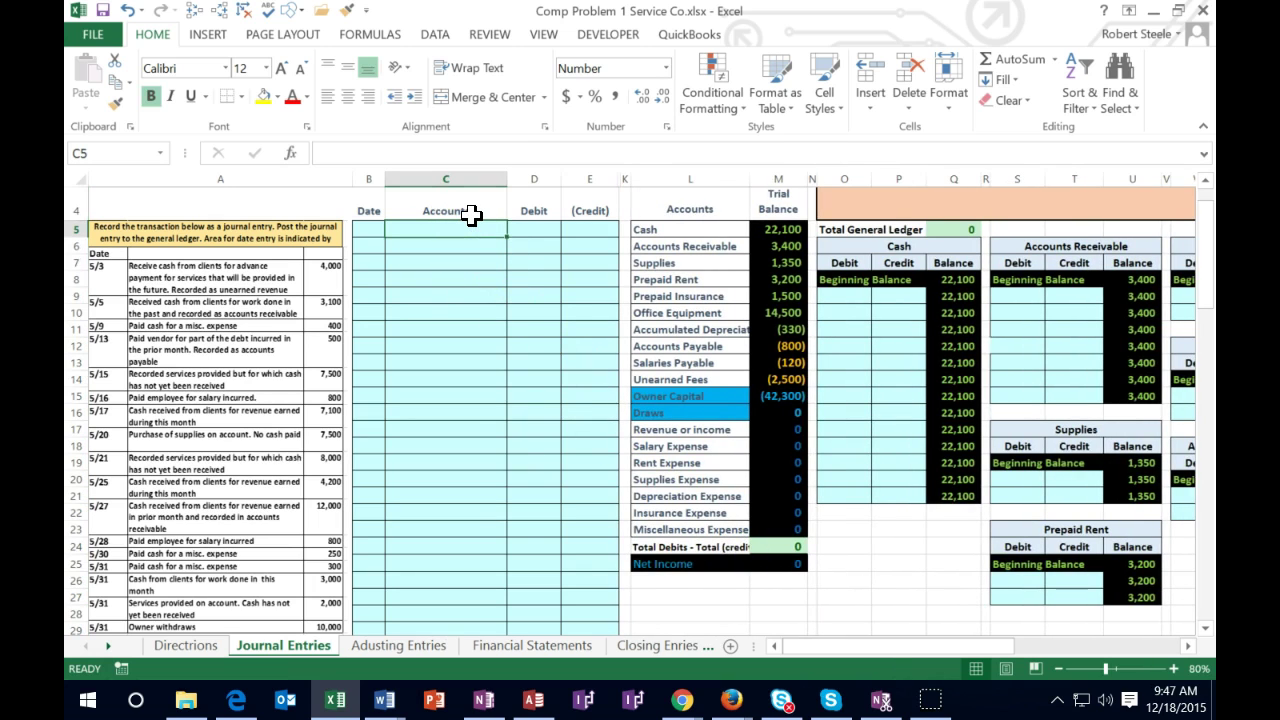
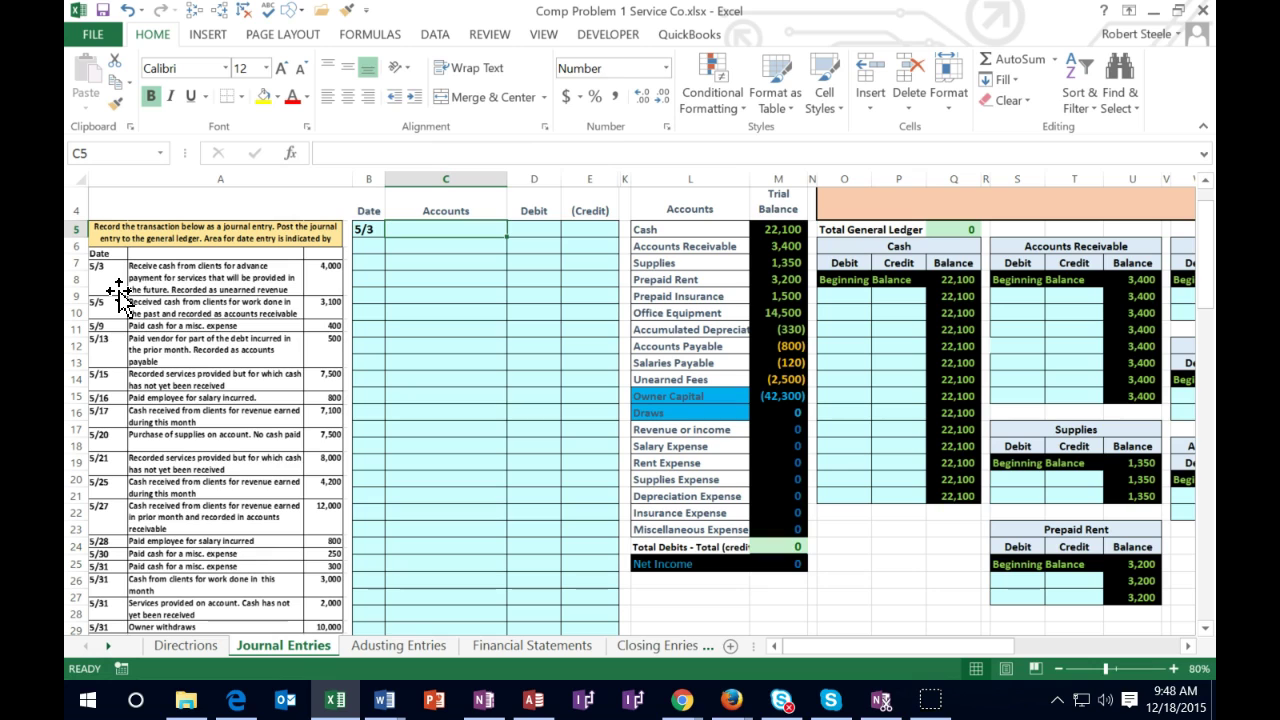
Step: Inspect the Cash account and its amount's formula in the trial balance, comparing it with the Accounts Payable amount
click(678, 232)
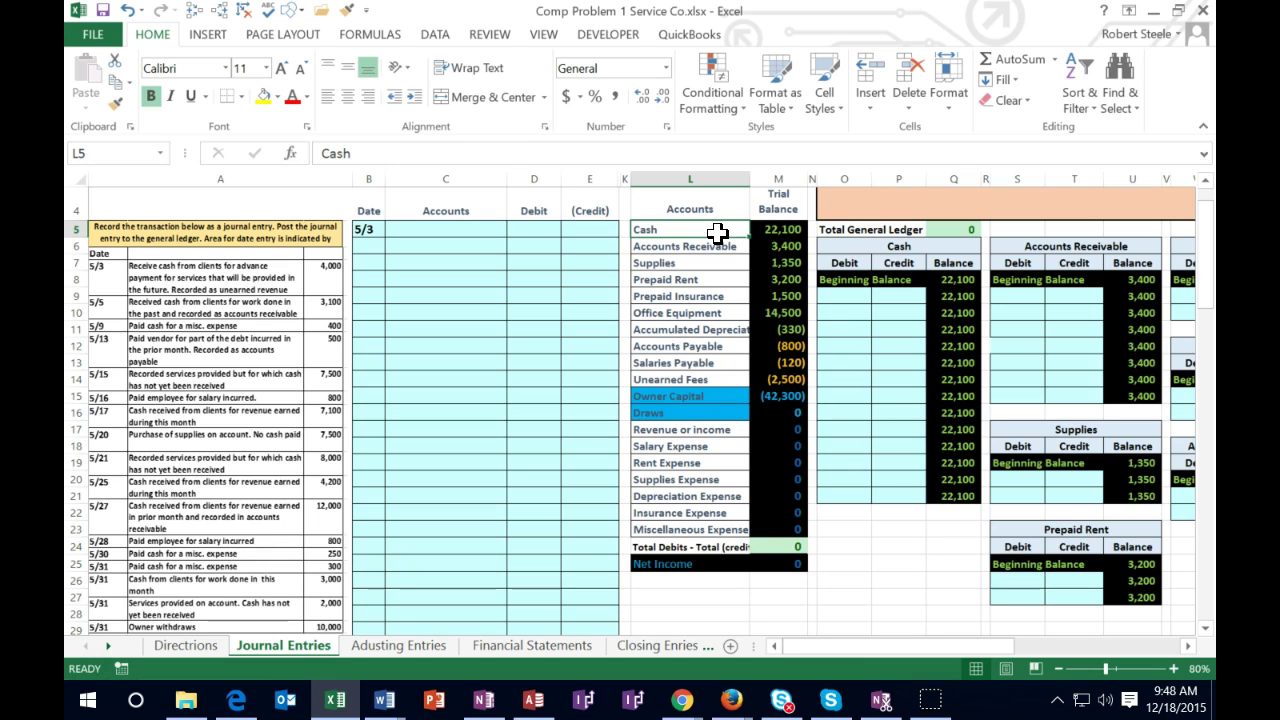
click(778, 230)
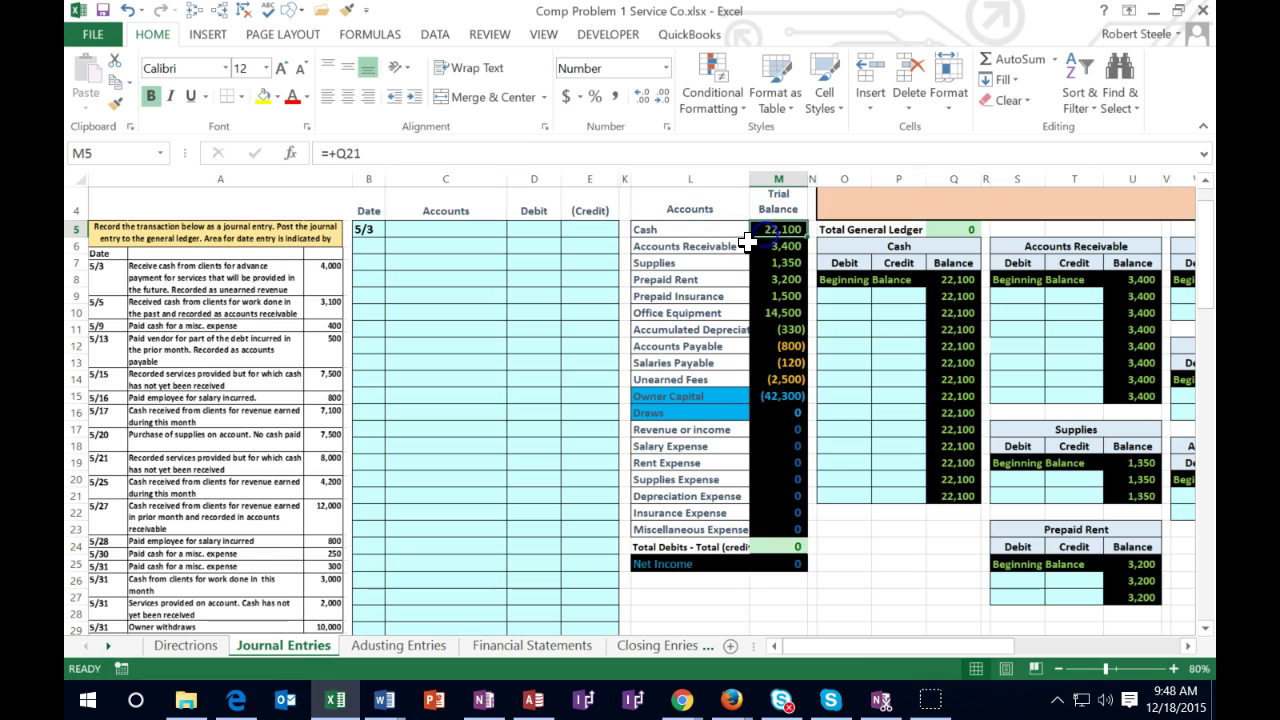
click(772, 343)
click(760, 230)
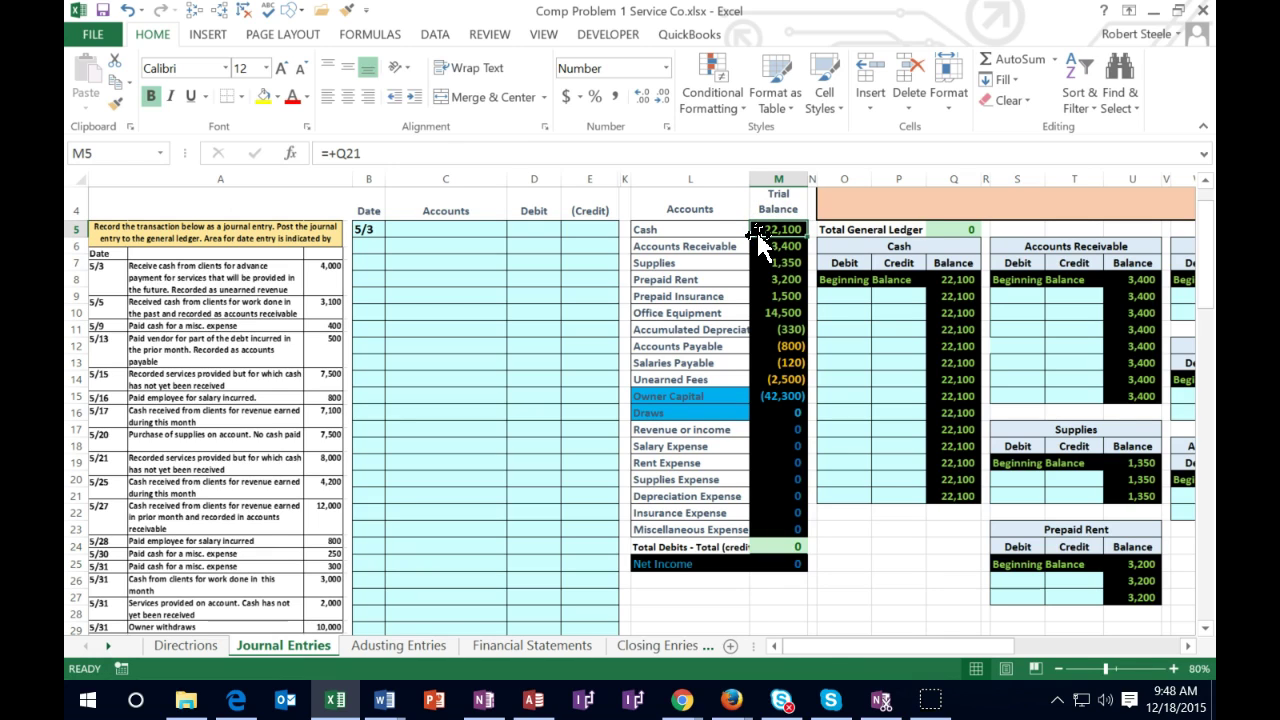
Step: Try pasting the Cash account name from the trial balance into C5, as values and with source formatting, and undo the formatted paste
click(708, 231)
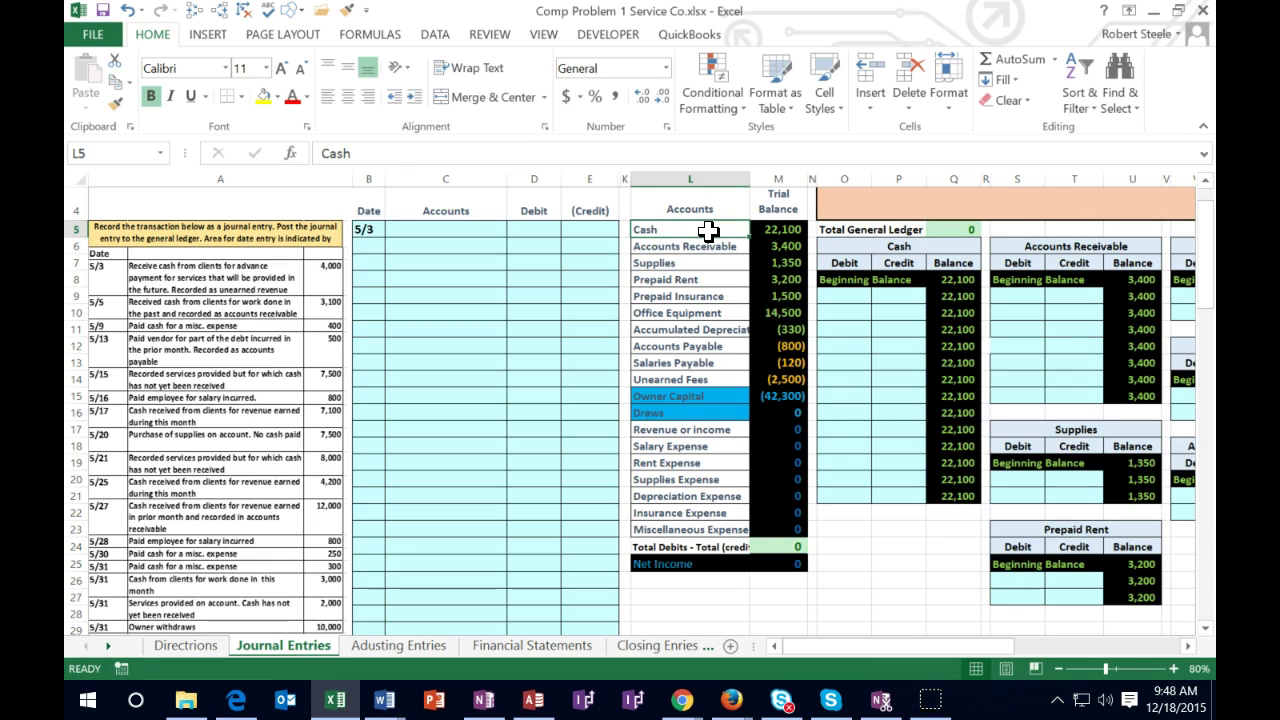
right_click(708, 231)
click(730, 268)
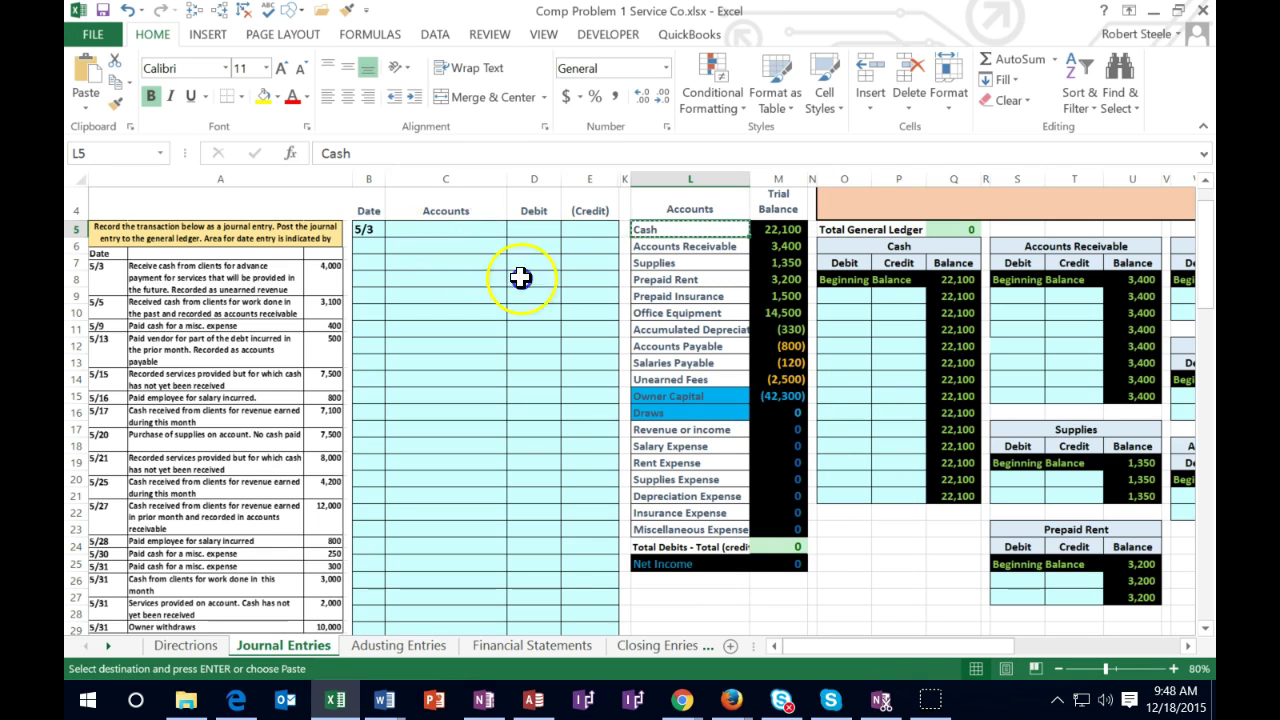
click(437, 229)
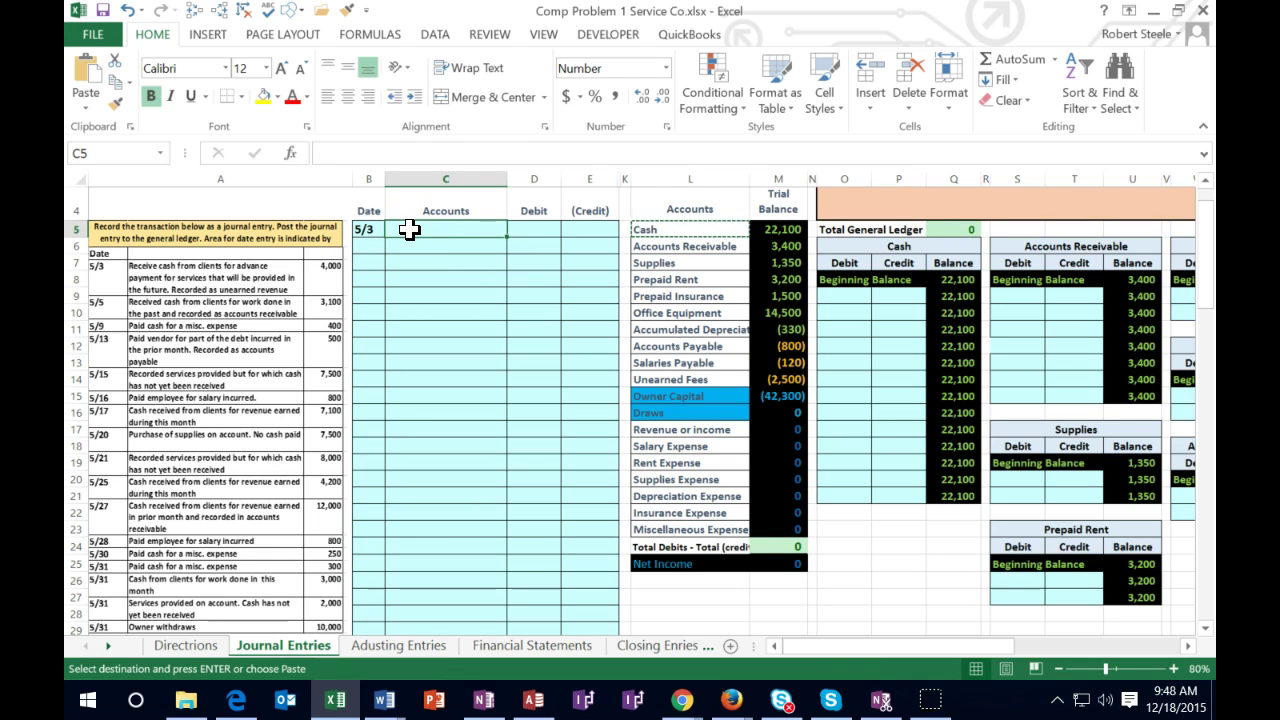
right_click(409, 229)
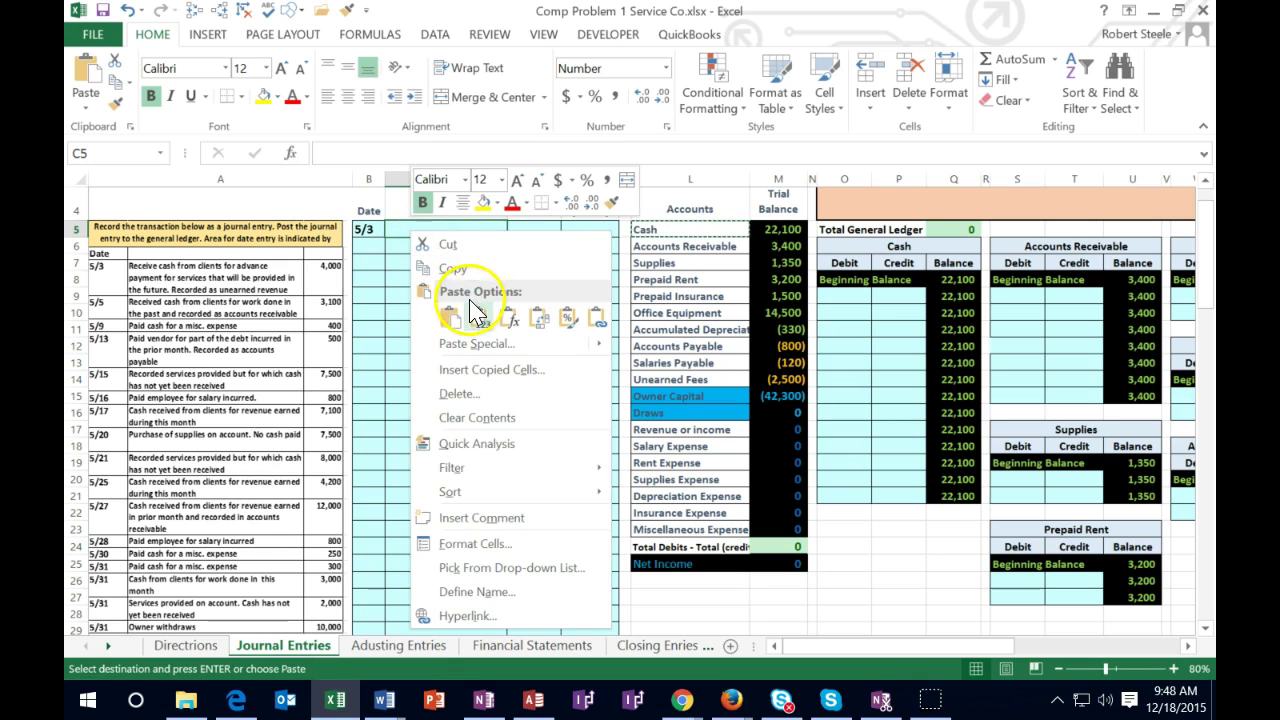
click(480, 318)
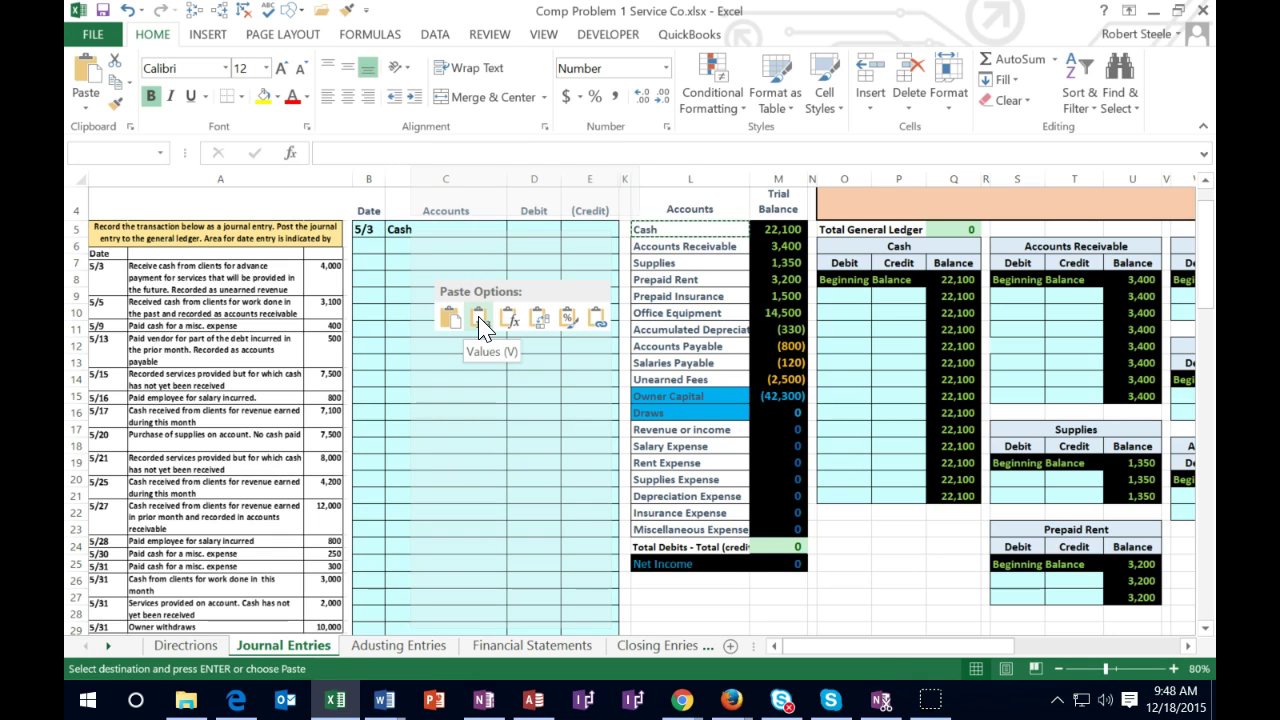
click(450, 318)
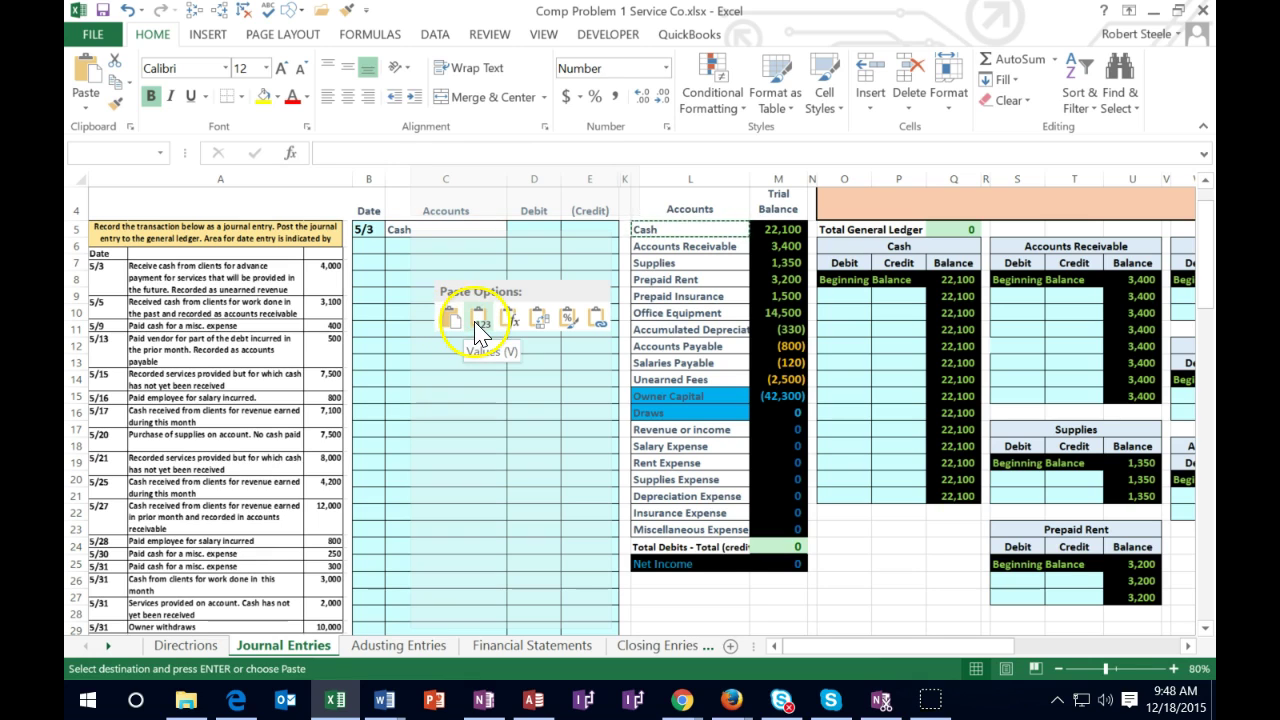
click(451, 318)
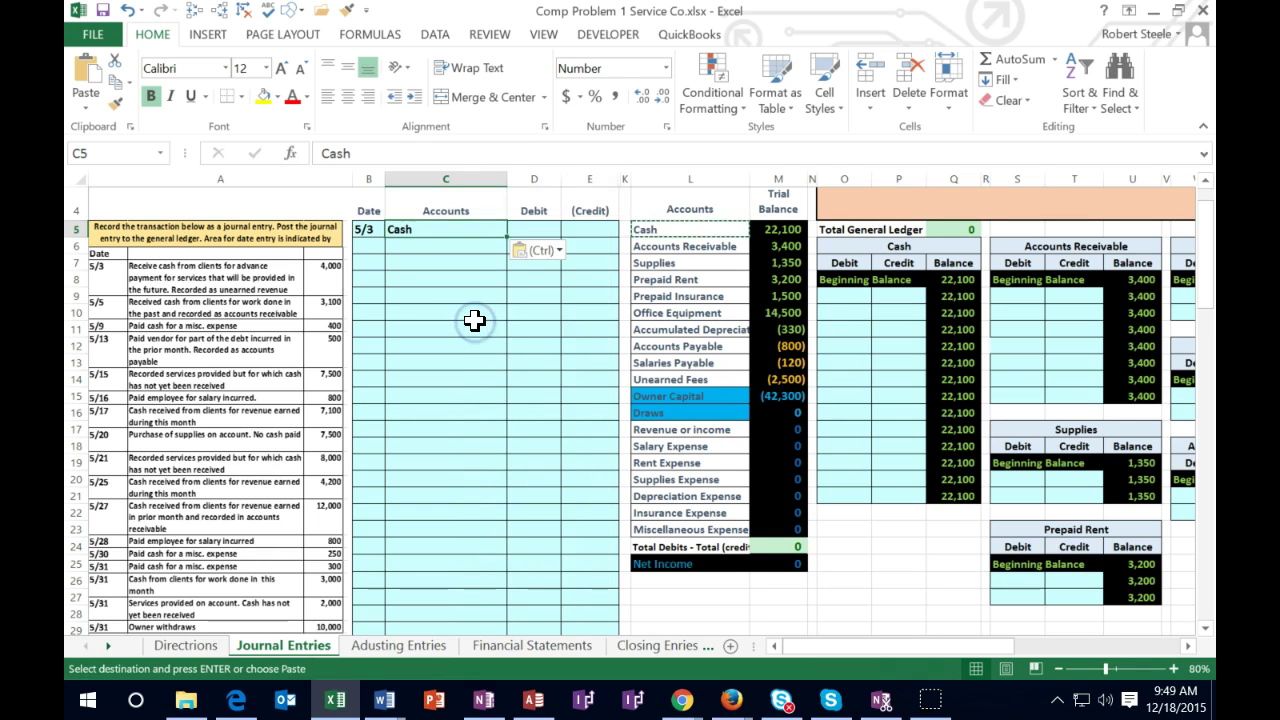
click(474, 320)
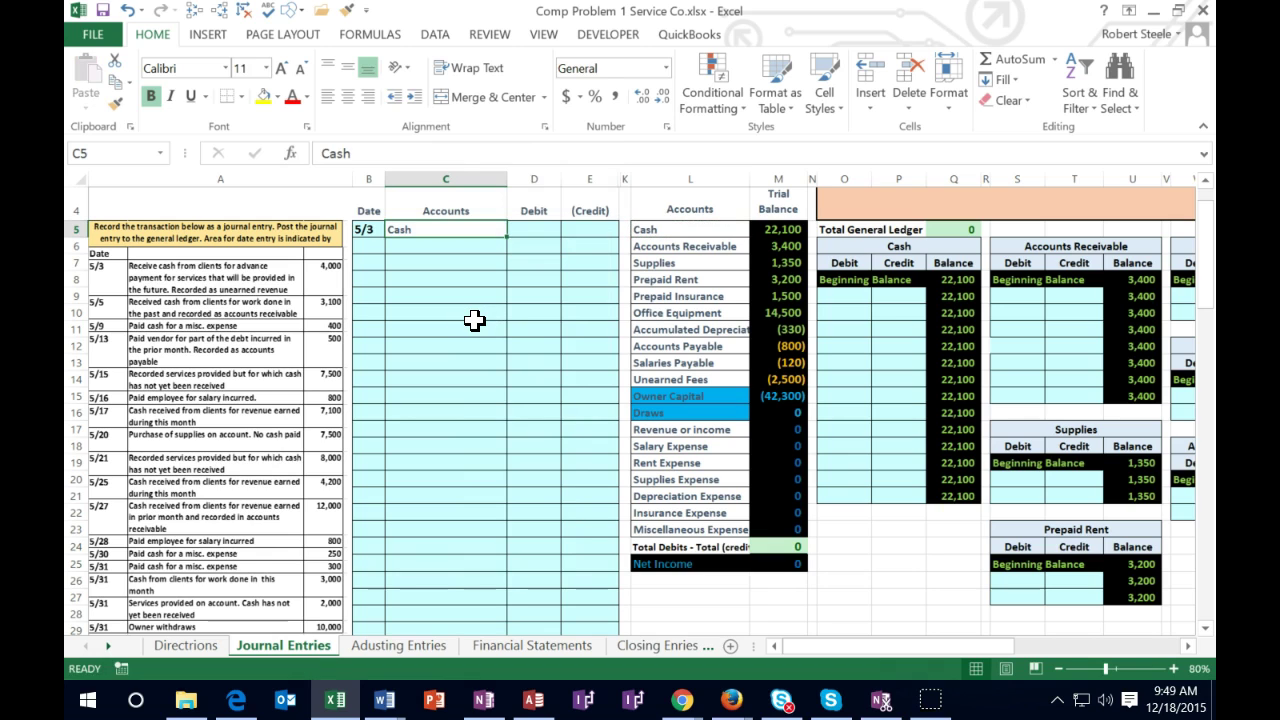
click(128, 11)
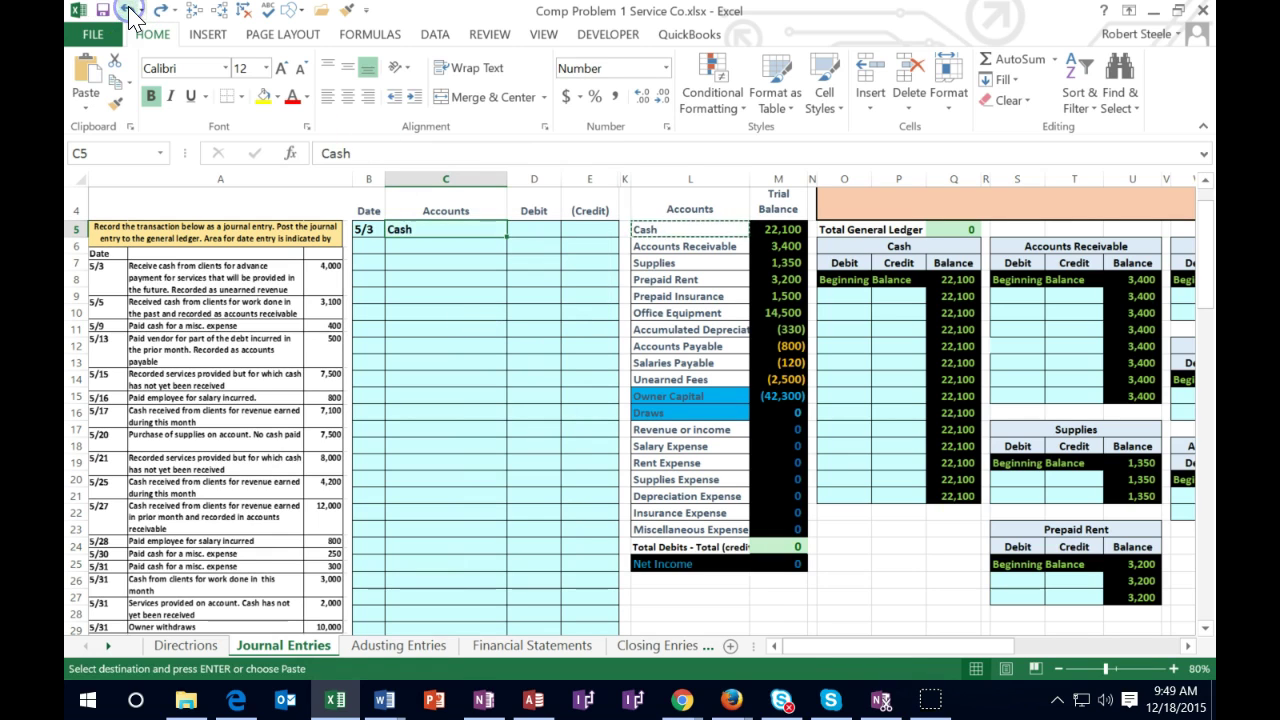
Step: Enter Cash as the debited account in C5 with a debit of 4000 in D5 for the 5/3 transaction
key(Up)
key(F2)
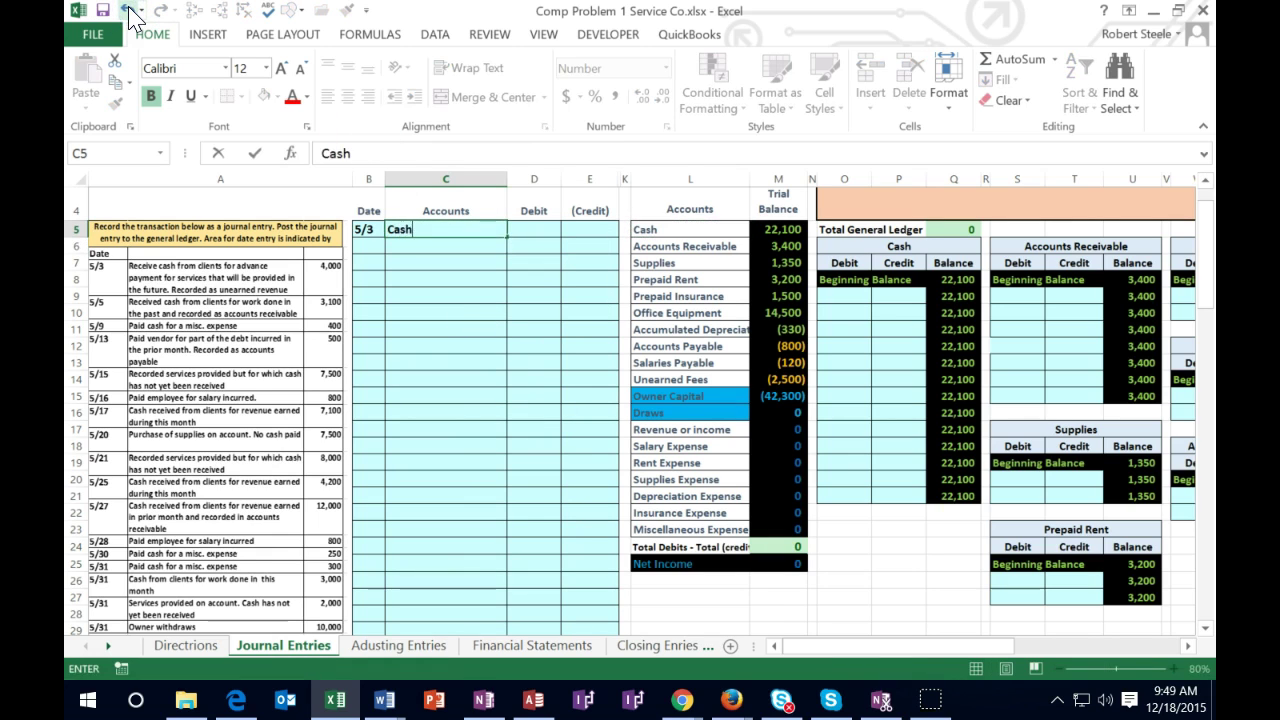
key(Tab)
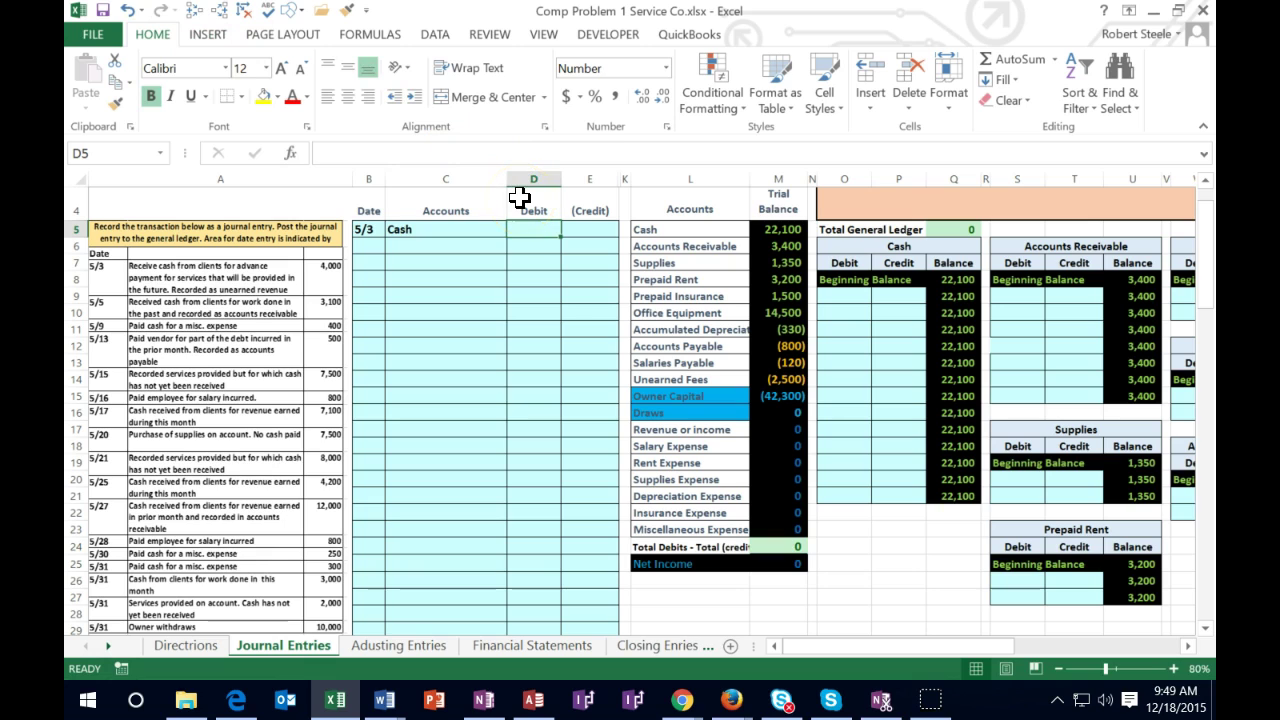
text(4000)
key(Return)
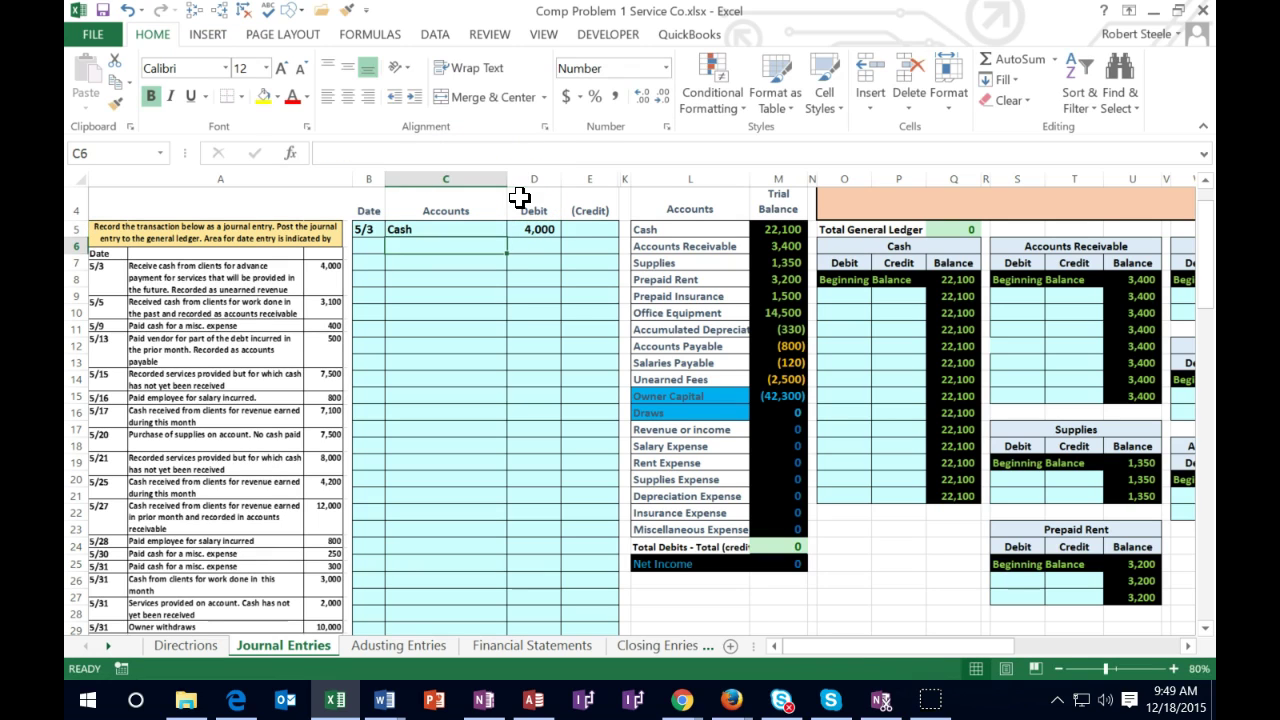
key(Up)
key(Right)
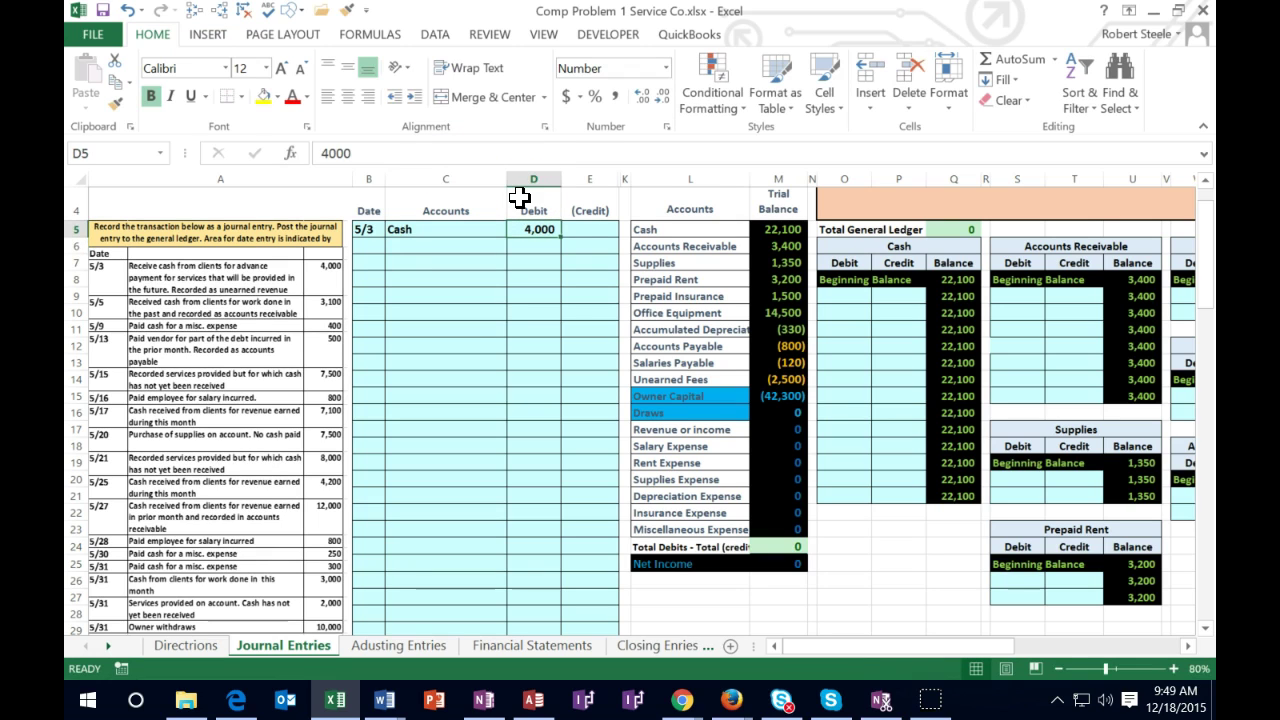
key(Delete)
text(4000)
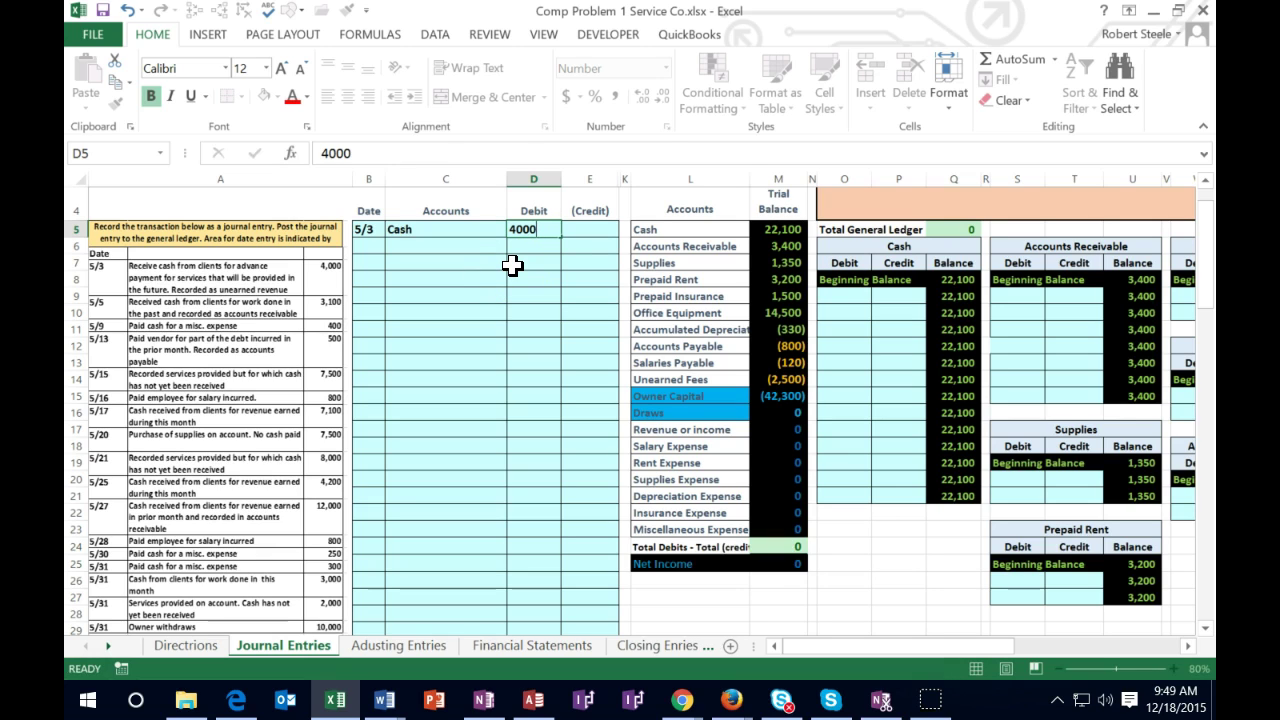
key(Return)
click(532, 229)
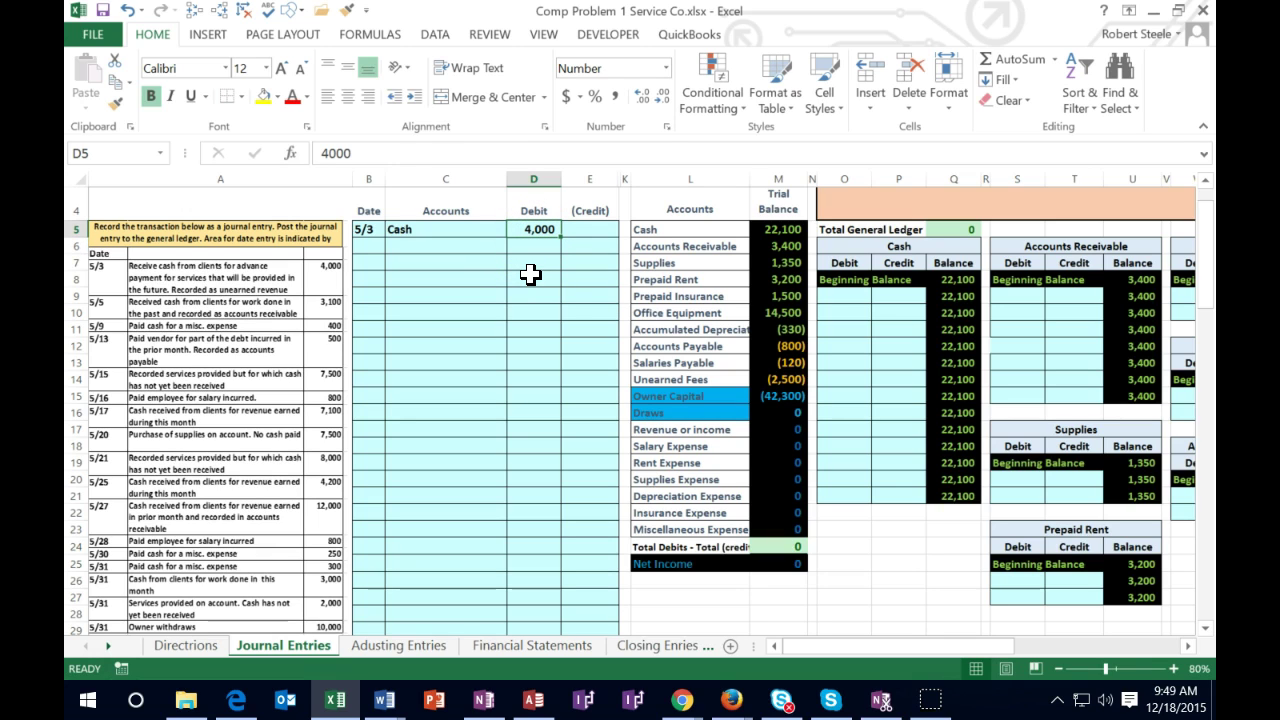
Step: Enter -4000 as the credit in E6, on the second line of the 5/3 journal entry
key(Return)
key(Tab)
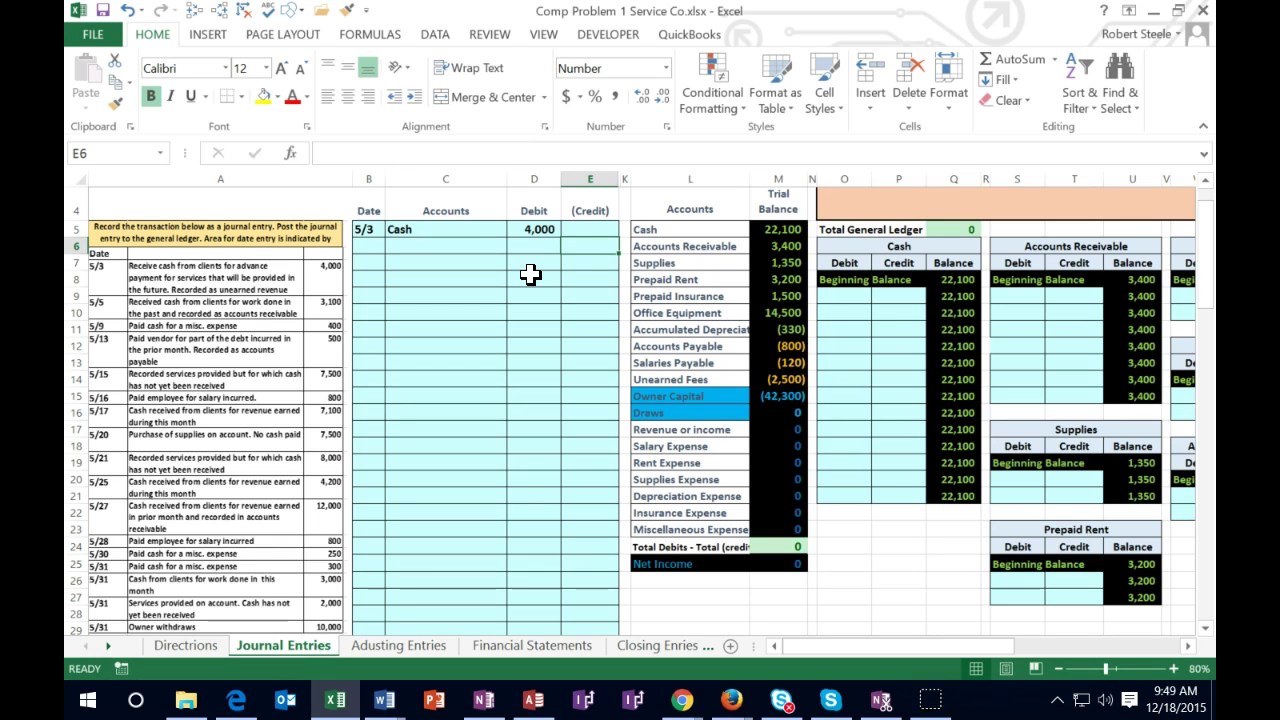
text(-)
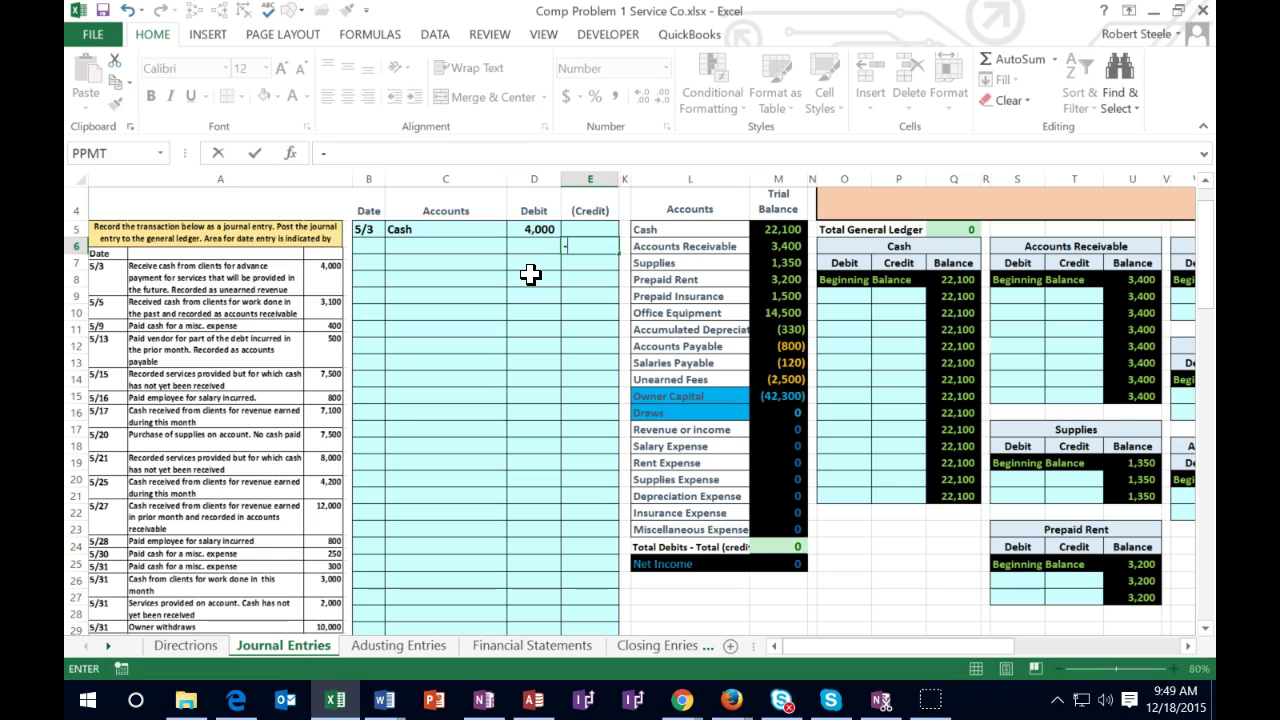
text(4000)
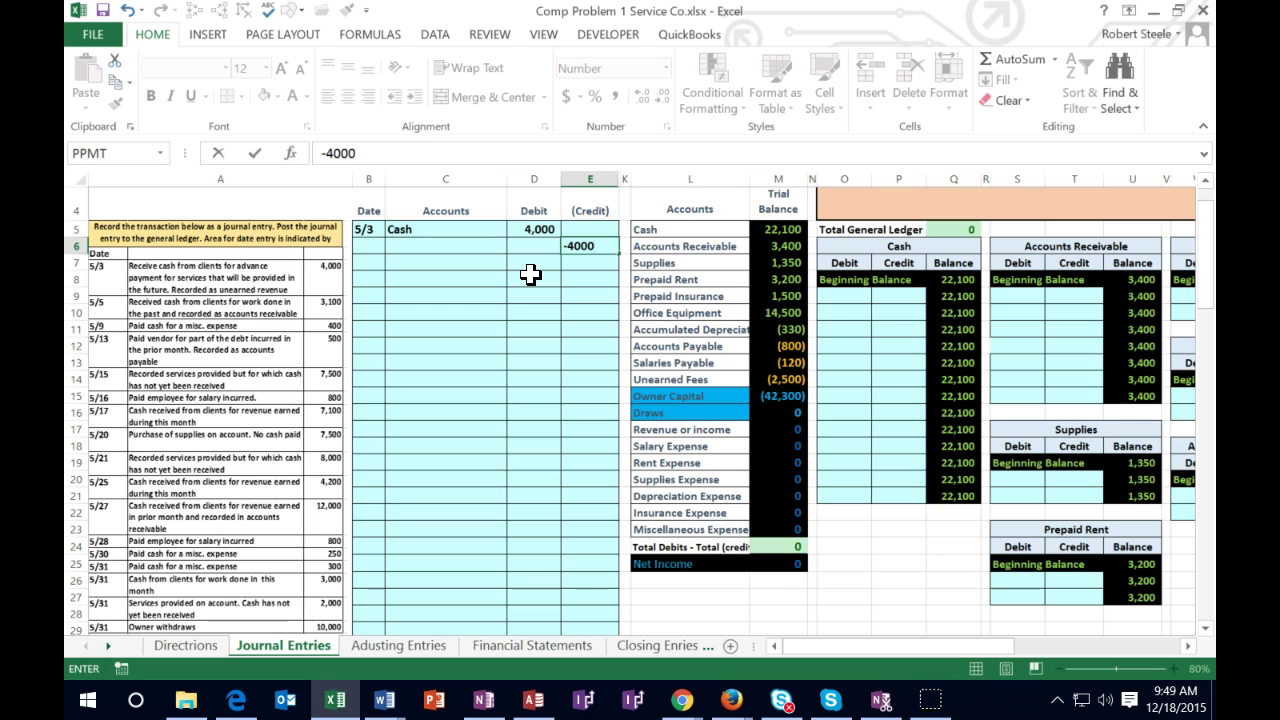
key(Return)
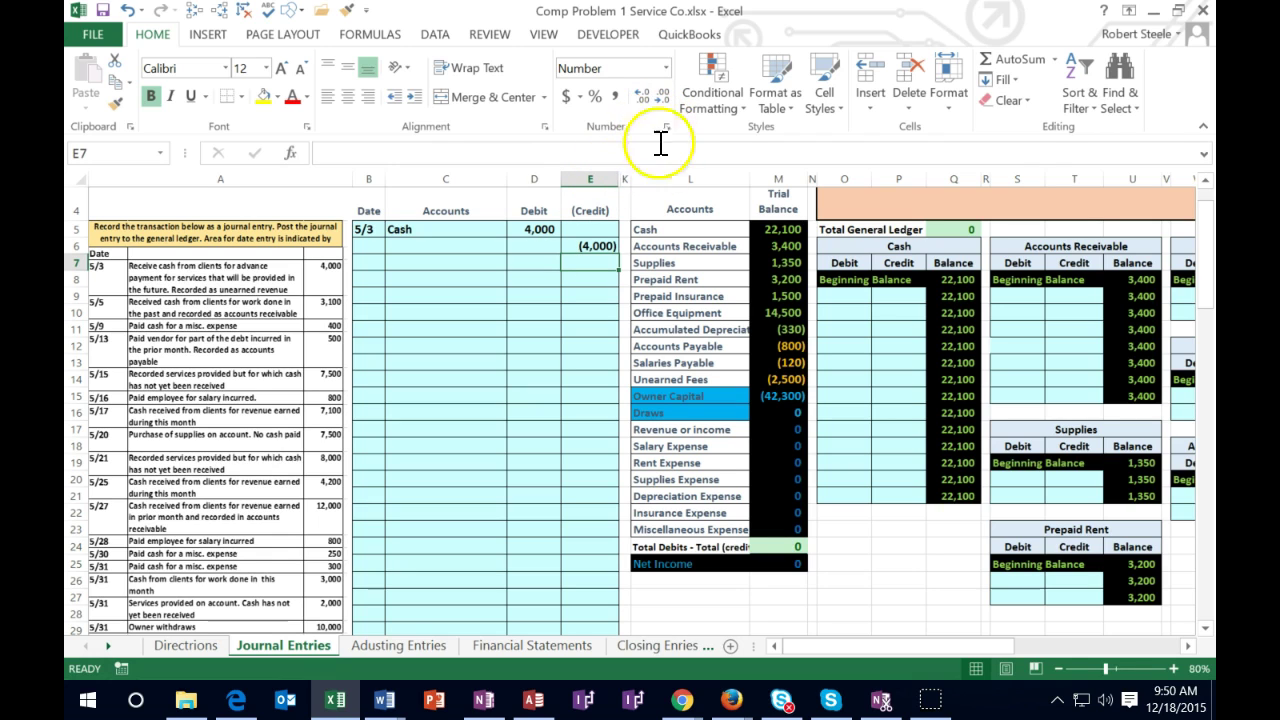
Step: Inspect the number format of the credit in E6, including how negative numbers are displayed, without changing it
right_click(598, 247)
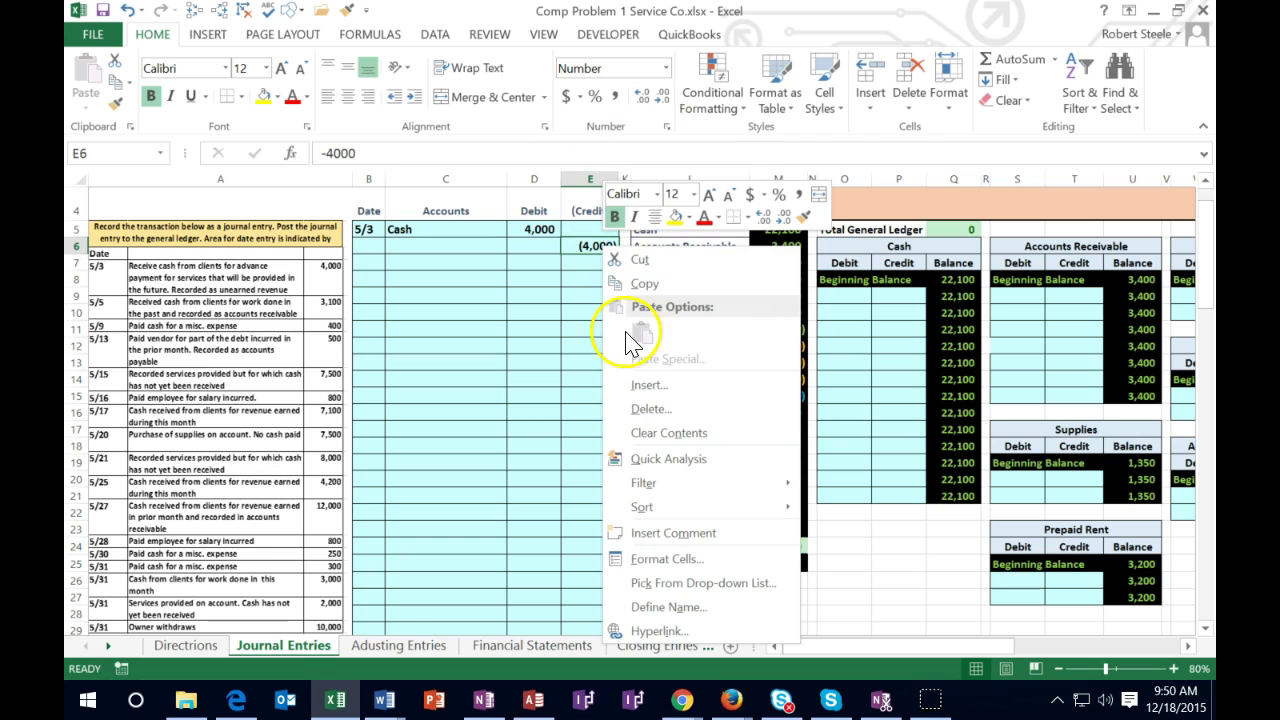
click(657, 558)
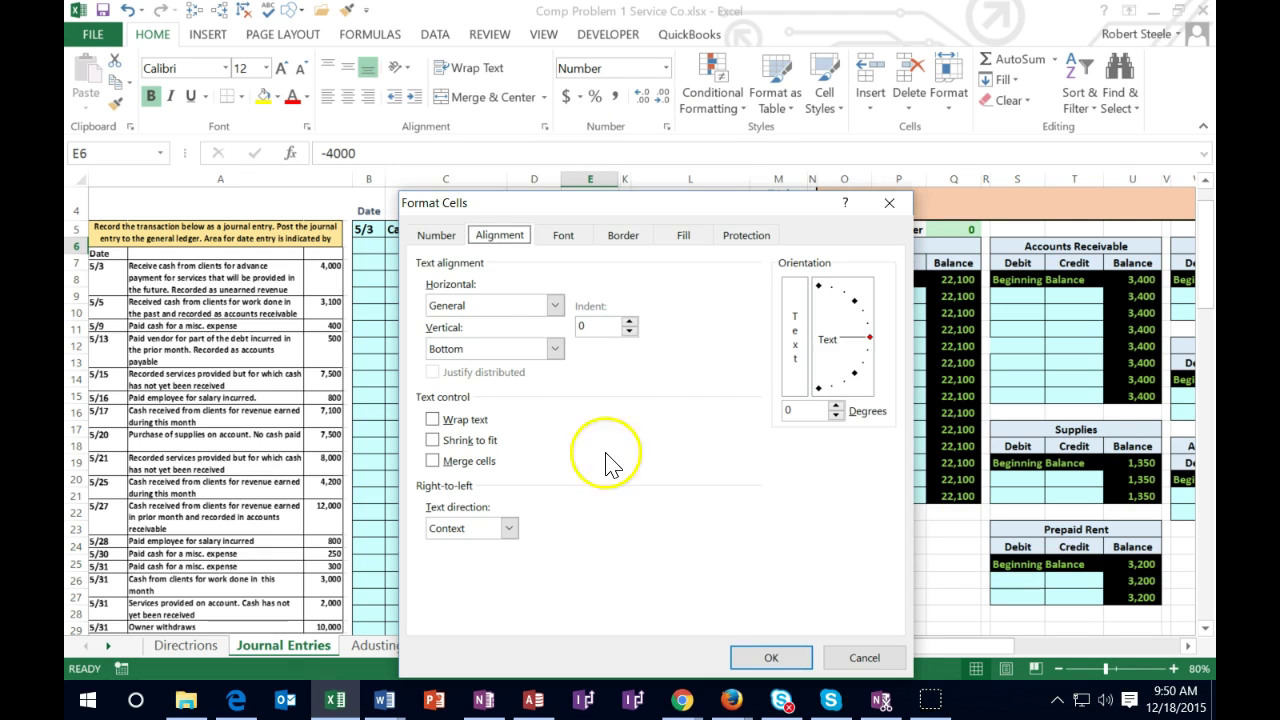
click(436, 240)
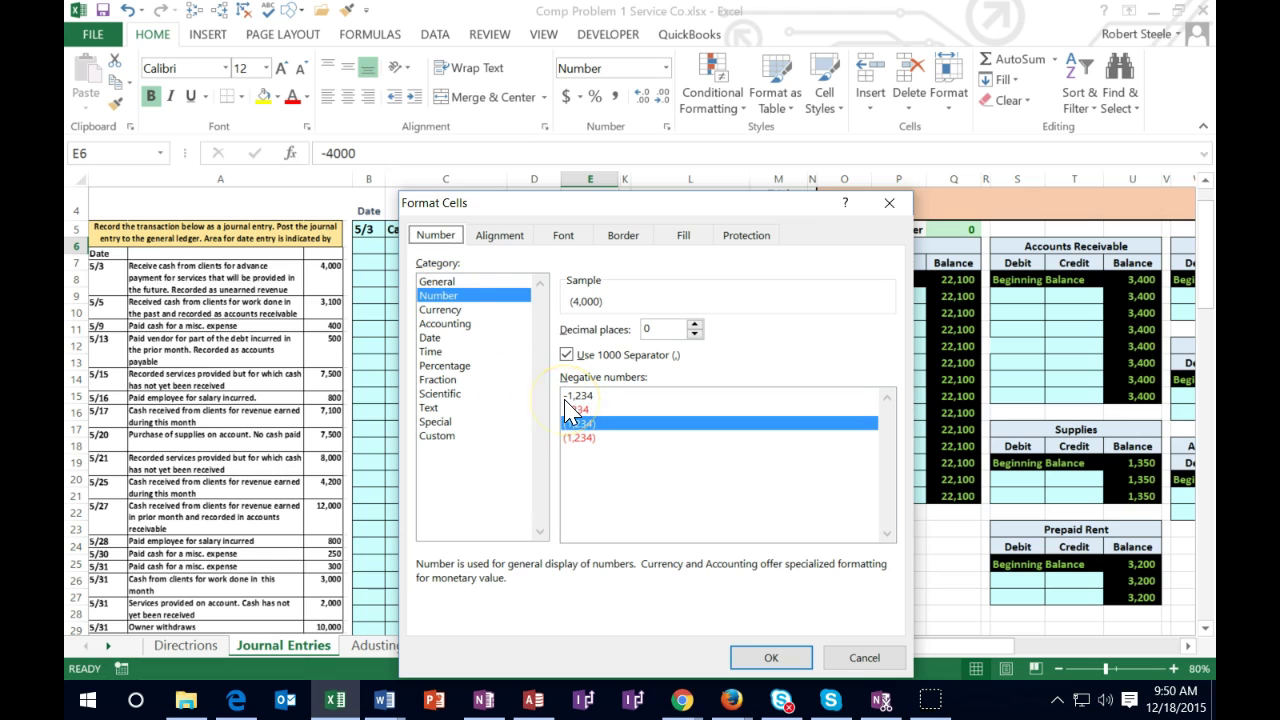
click(889, 203)
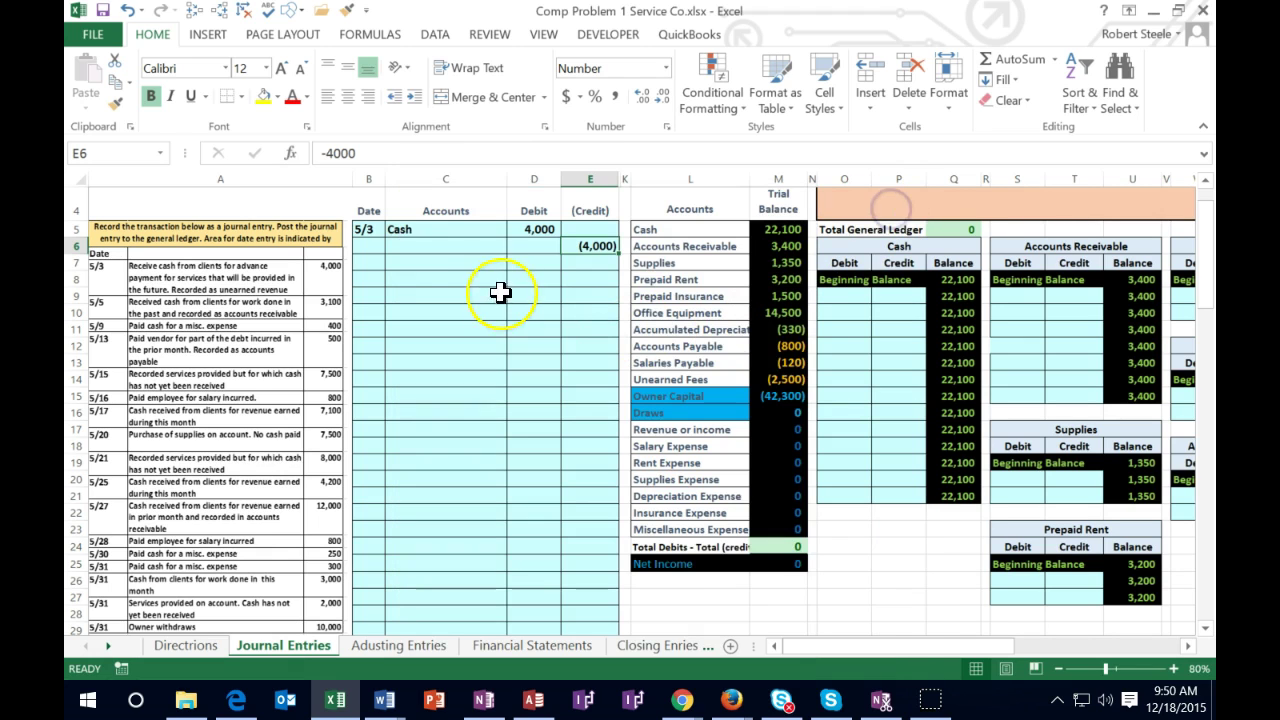
Step: Copy the Unearned Fees account name from the trial balance and paste it as values into C6 as the credited account
click(465, 247)
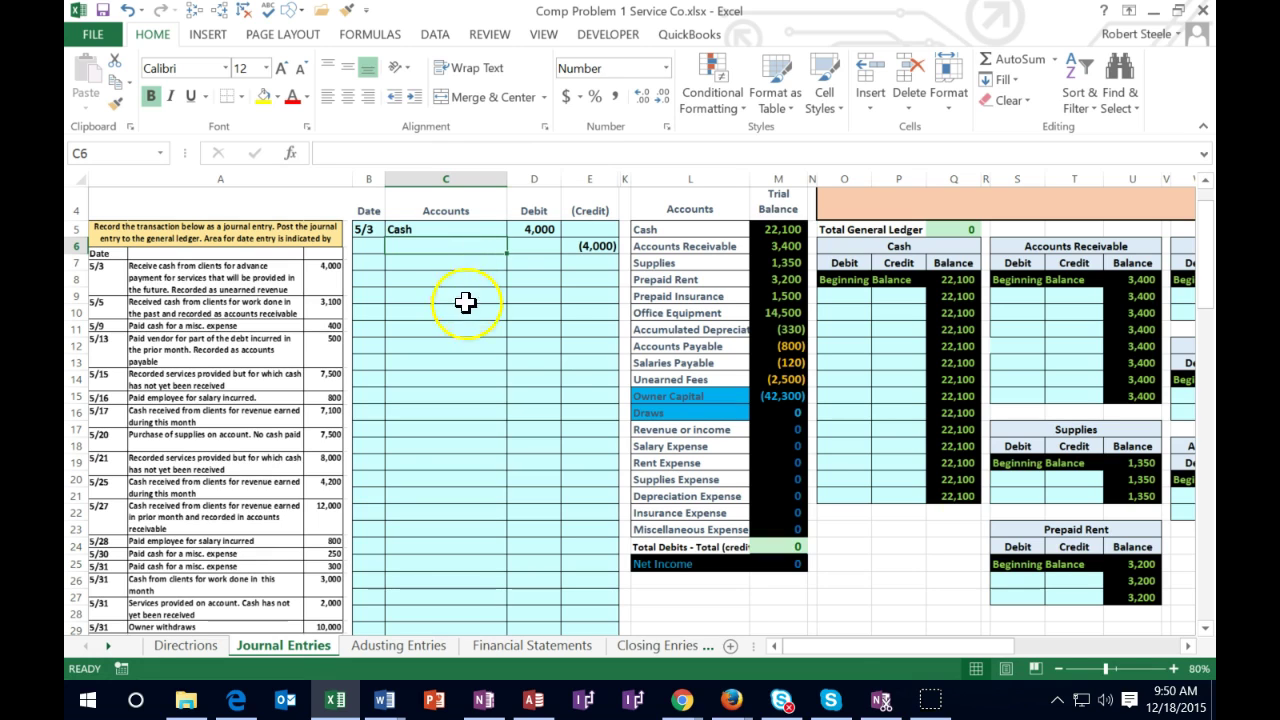
click(655, 380)
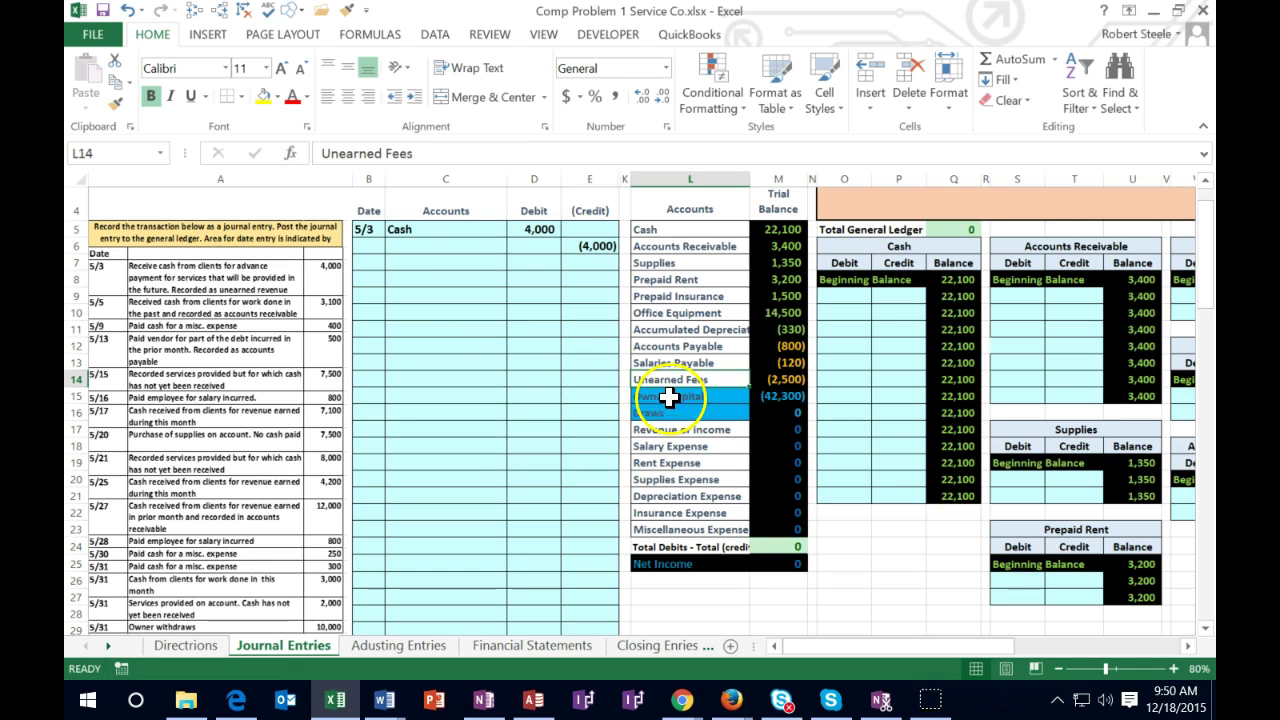
drag(672, 380, 777, 377)
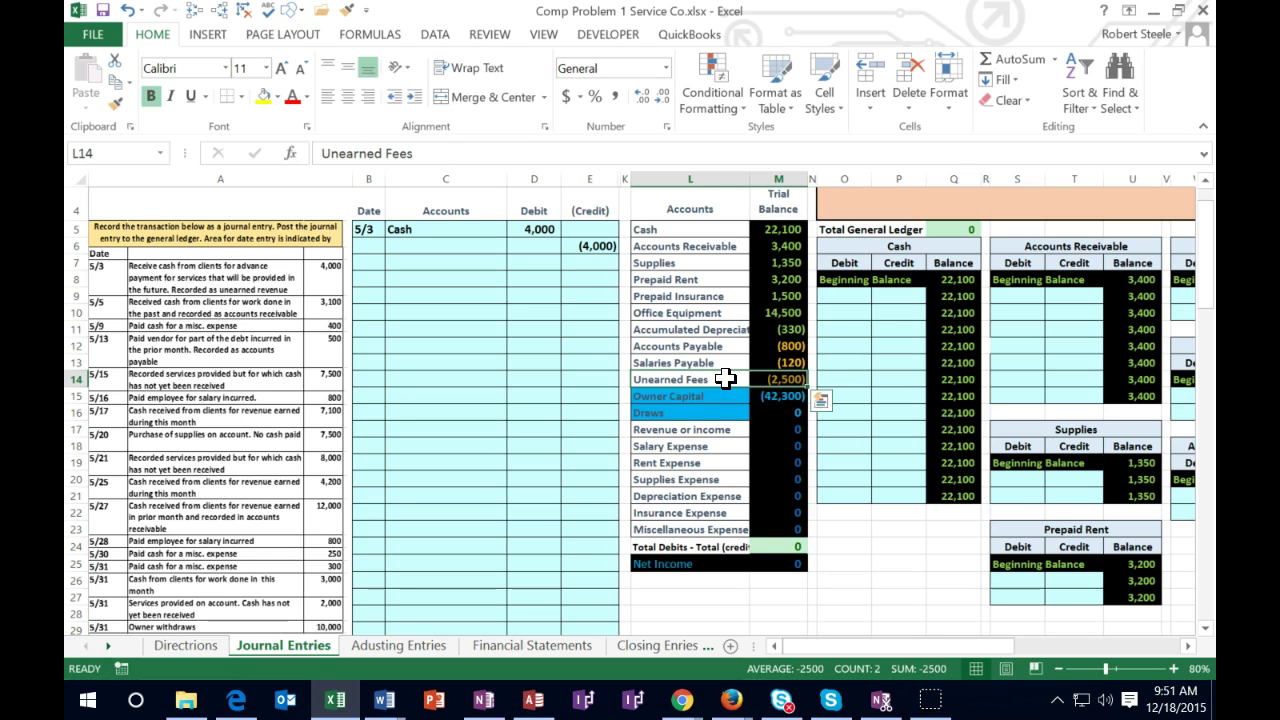
click(724, 380)
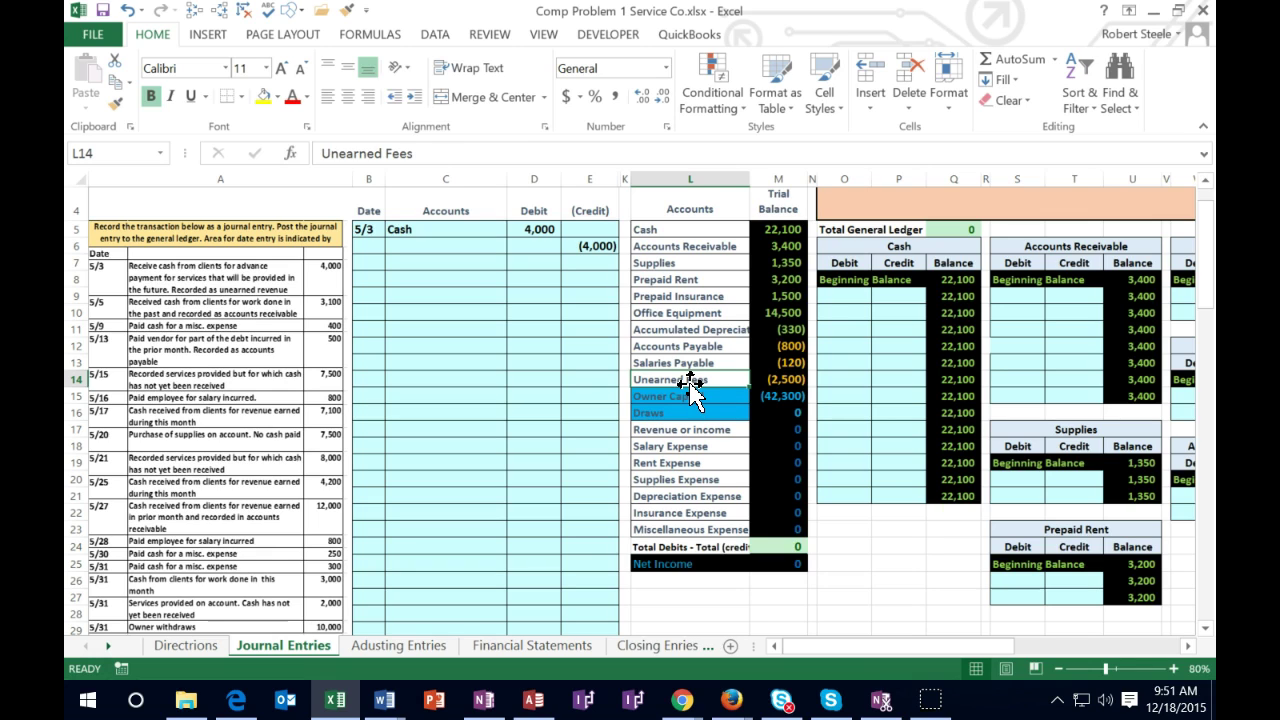
click(696, 377)
right_click(696, 377)
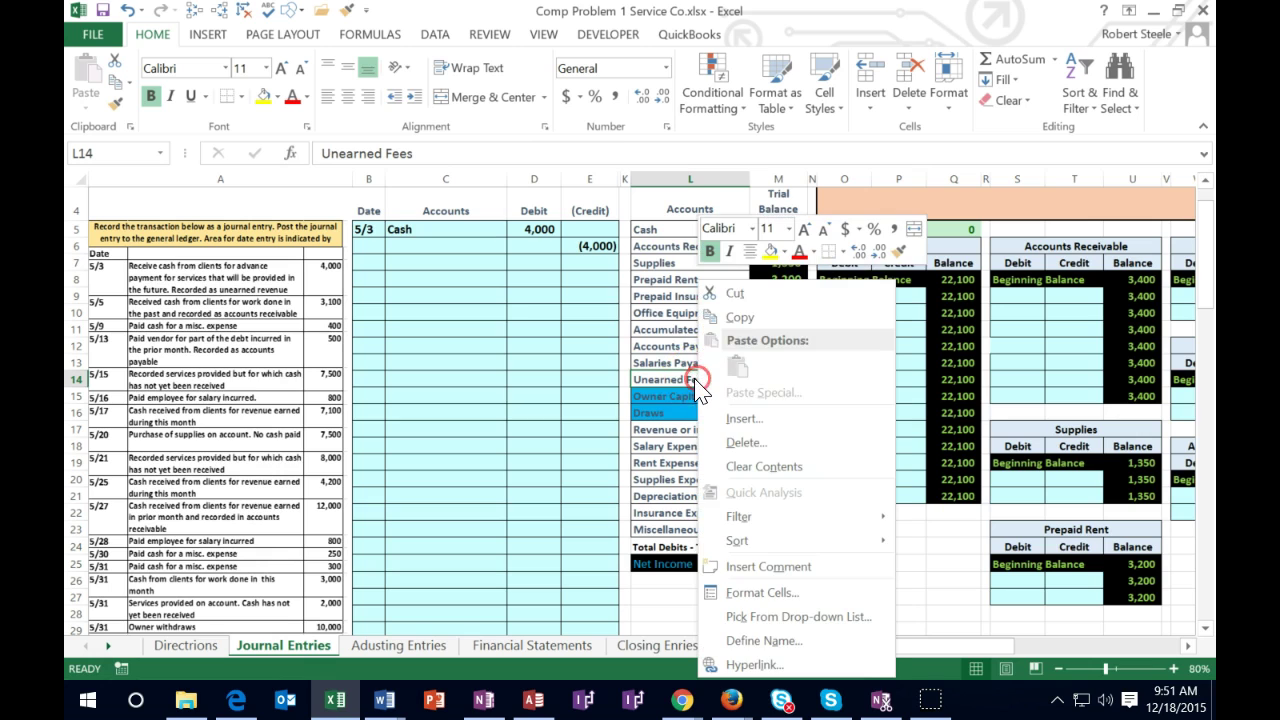
click(721, 315)
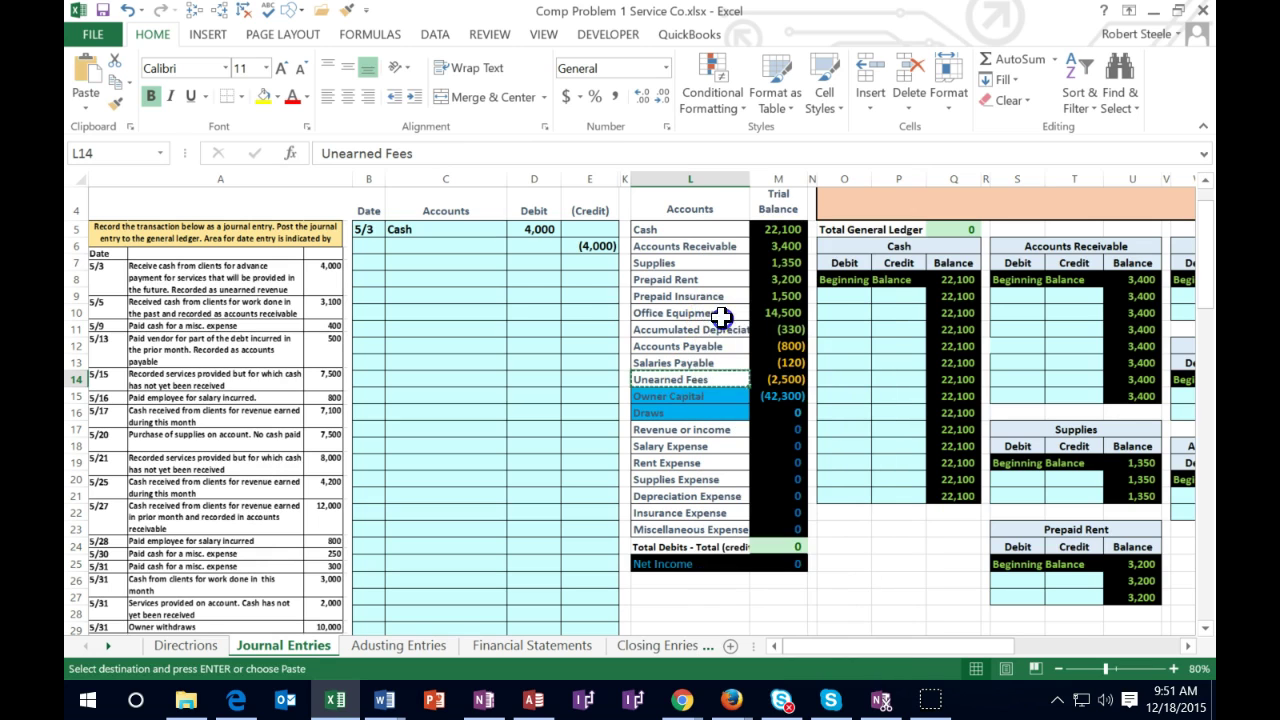
click(445, 246)
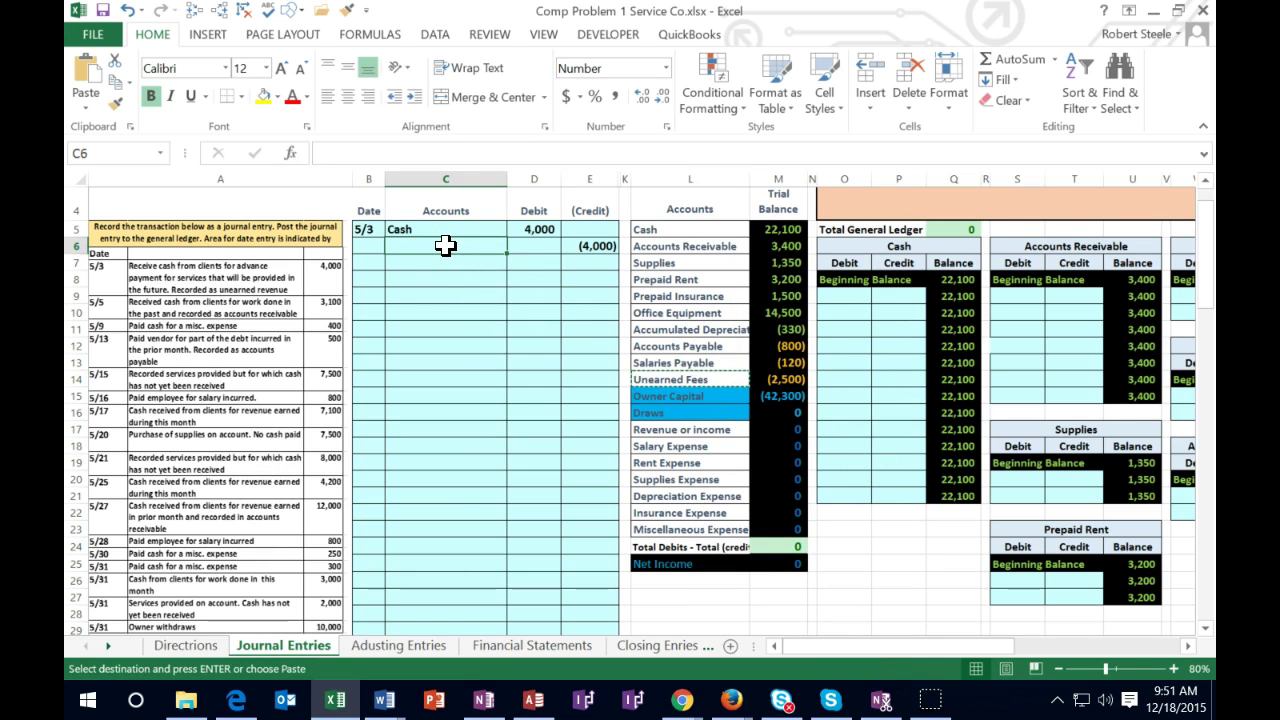
right_click(445, 246)
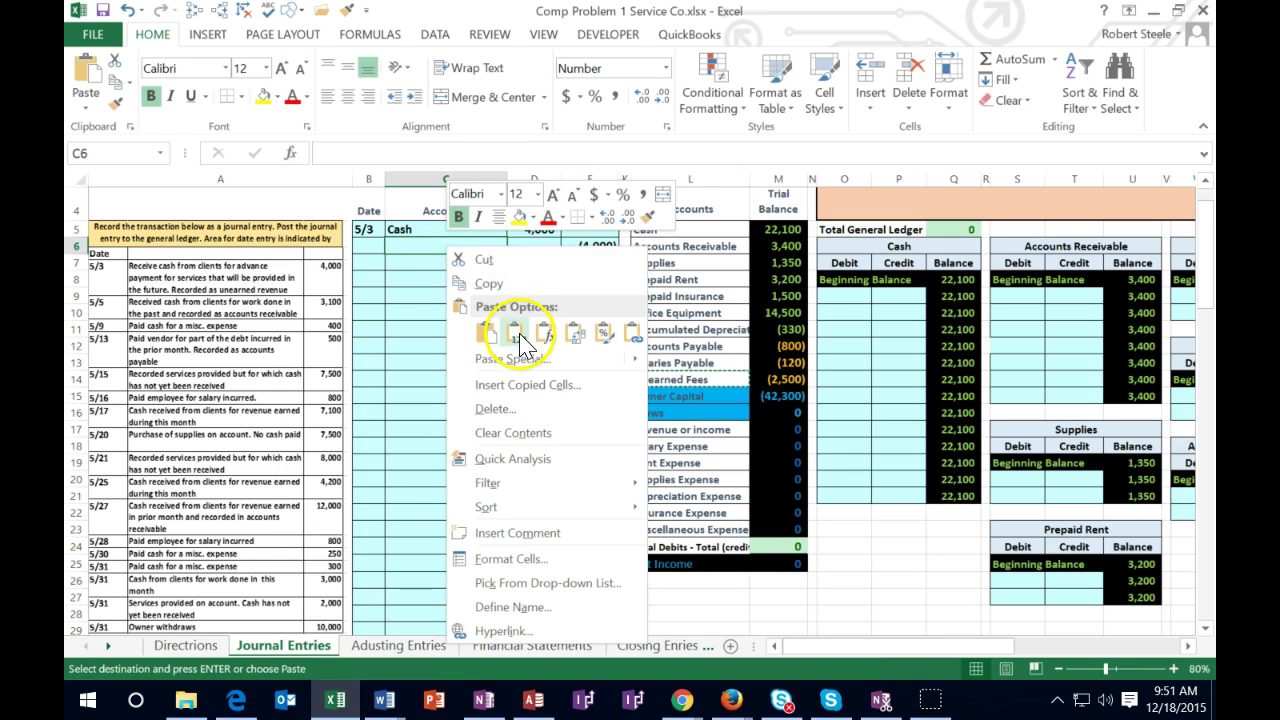
click(515, 335)
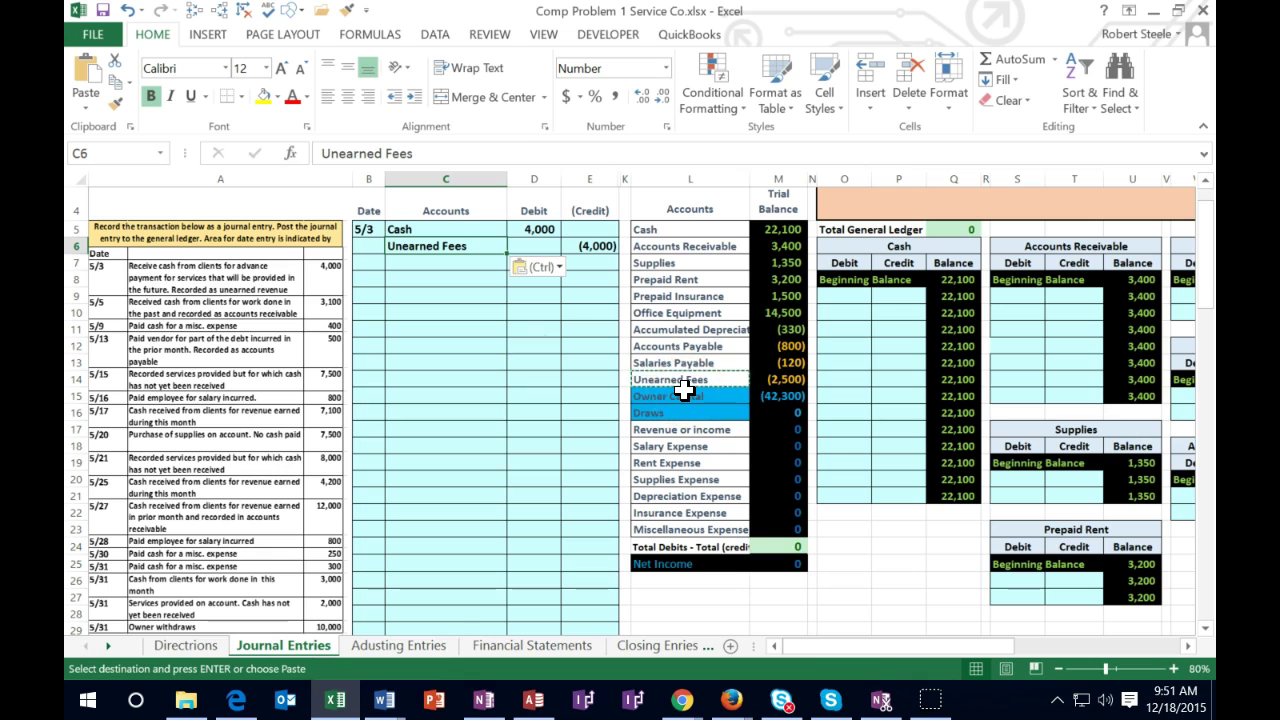
Step: Post the 5/3 cash debit to the Cash ledger account by linking O9 to the journal debit with =D5
key(Right)
key(Right)
key(Right)
key(Right)
key(Right)
key(Right)
key(Right)
key(Right)
key(Right)
key(Right)
key(Right)
key(Right)
key(Right)
key(Right)
key(Right)
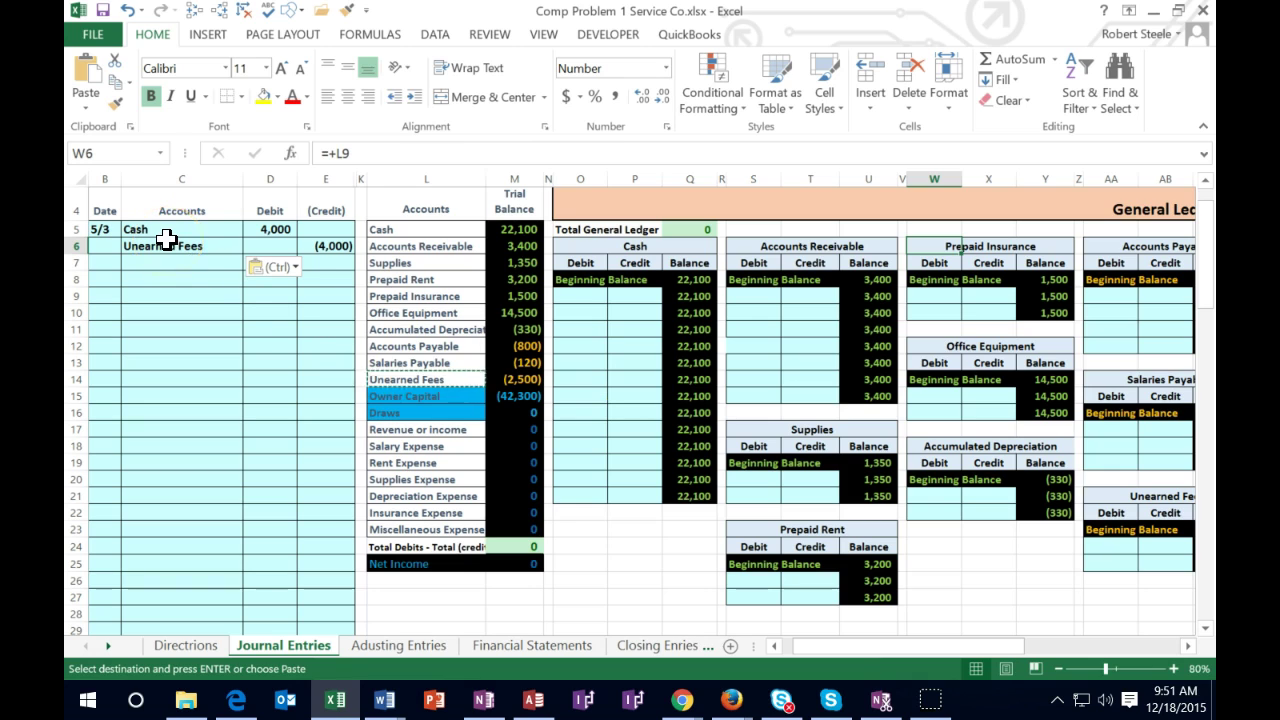
click(582, 245)
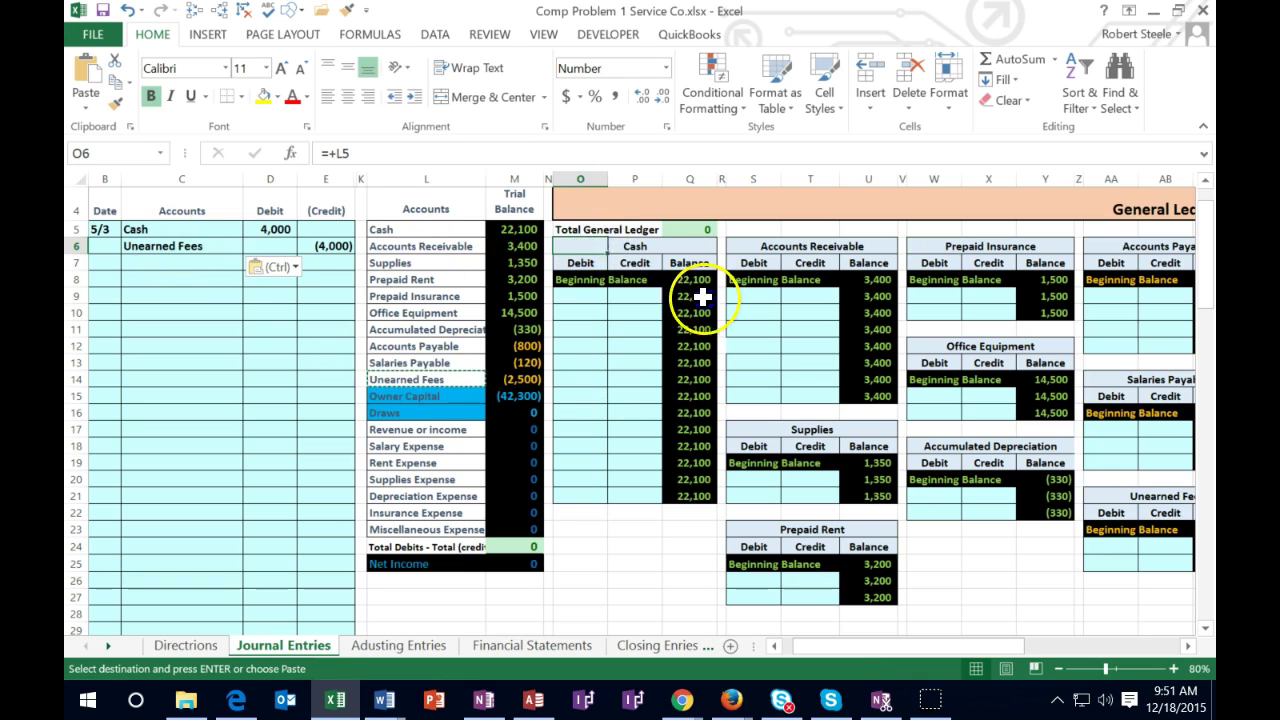
shift+click(663, 242)
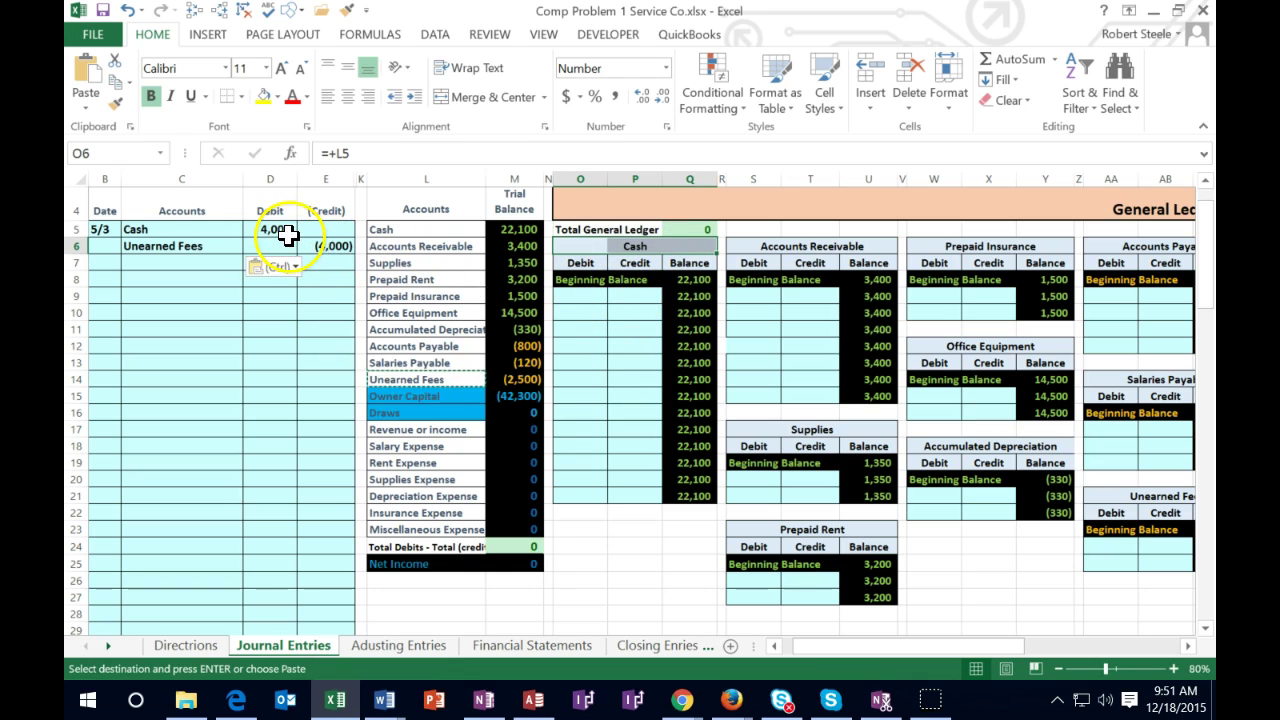
click(578, 294)
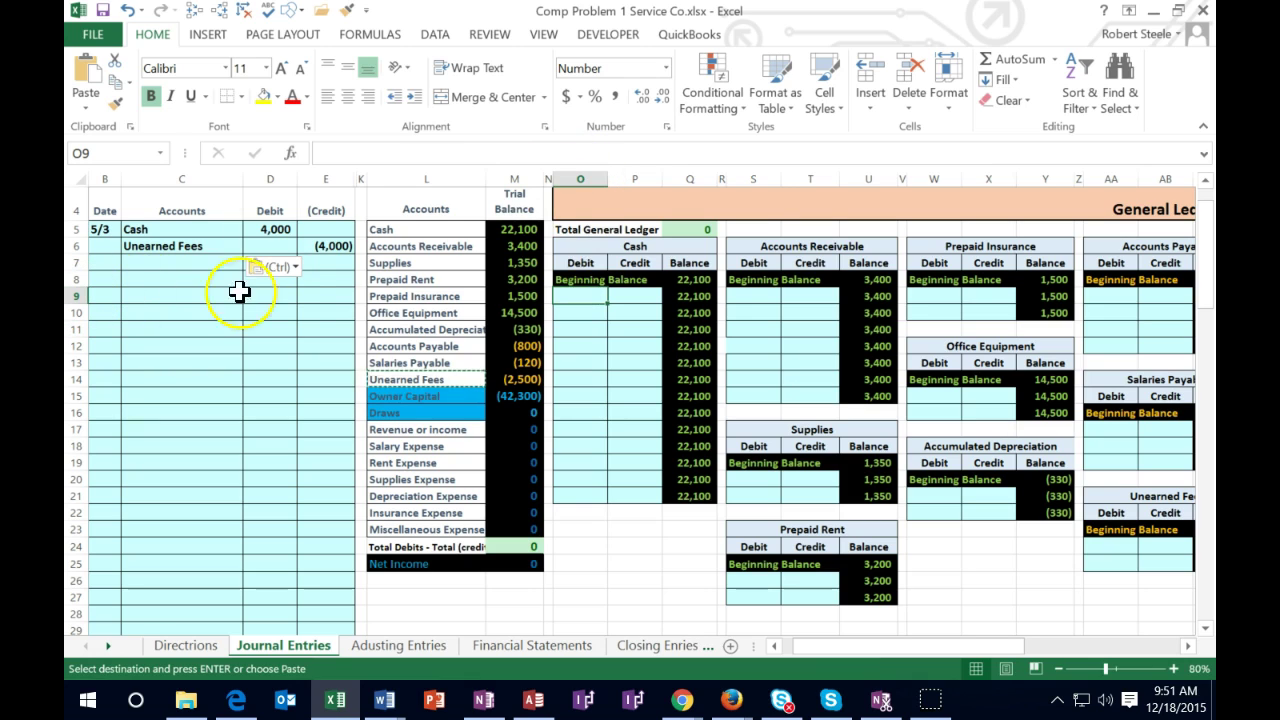
text(=)
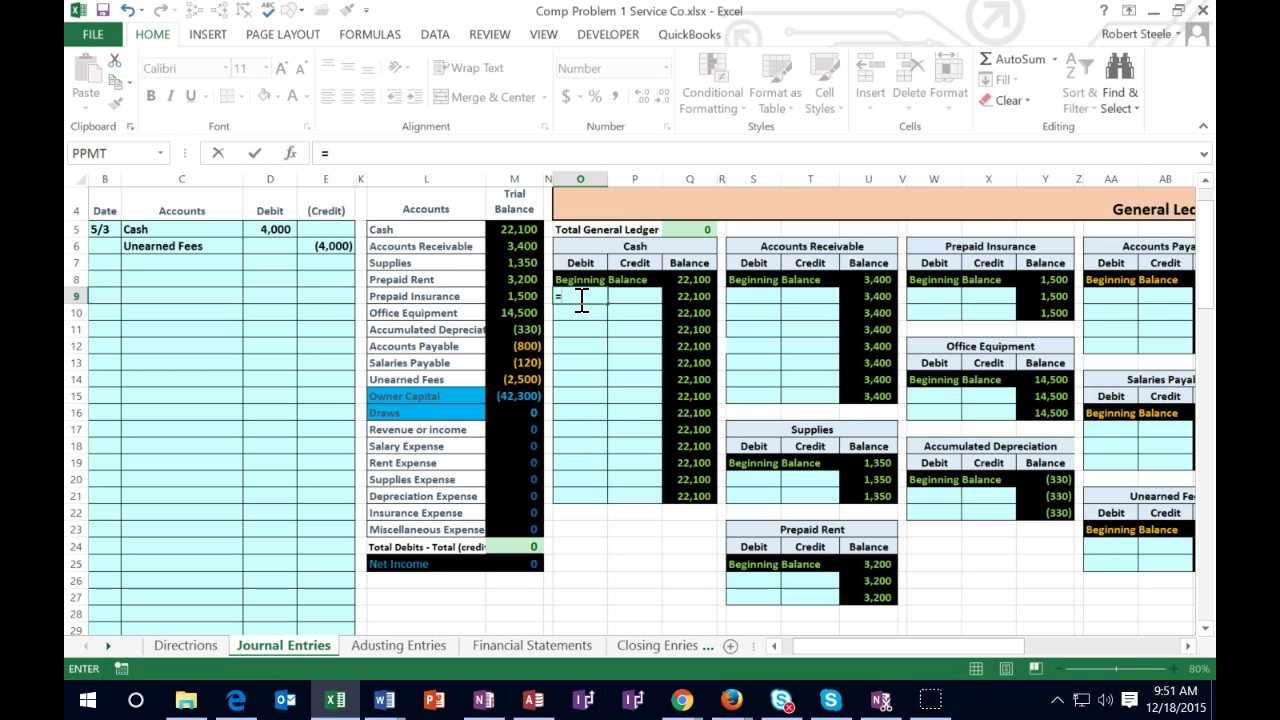
click(277, 230)
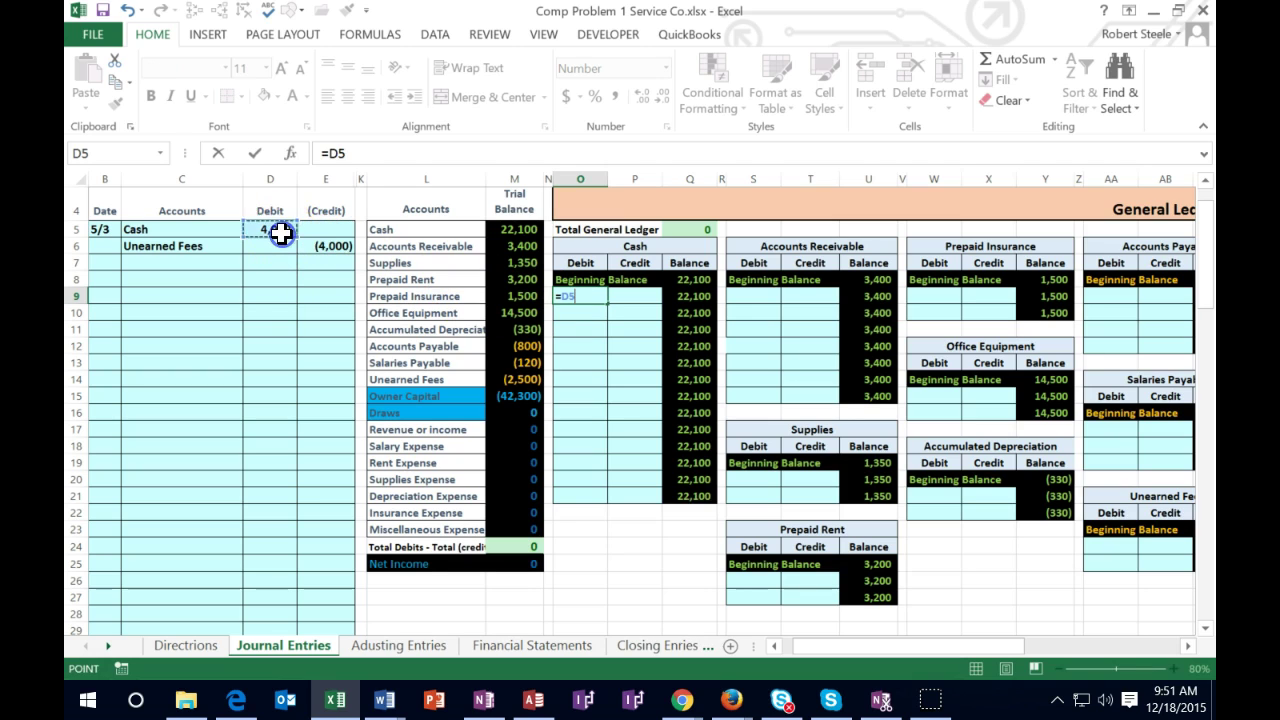
key(Return)
click(708, 305)
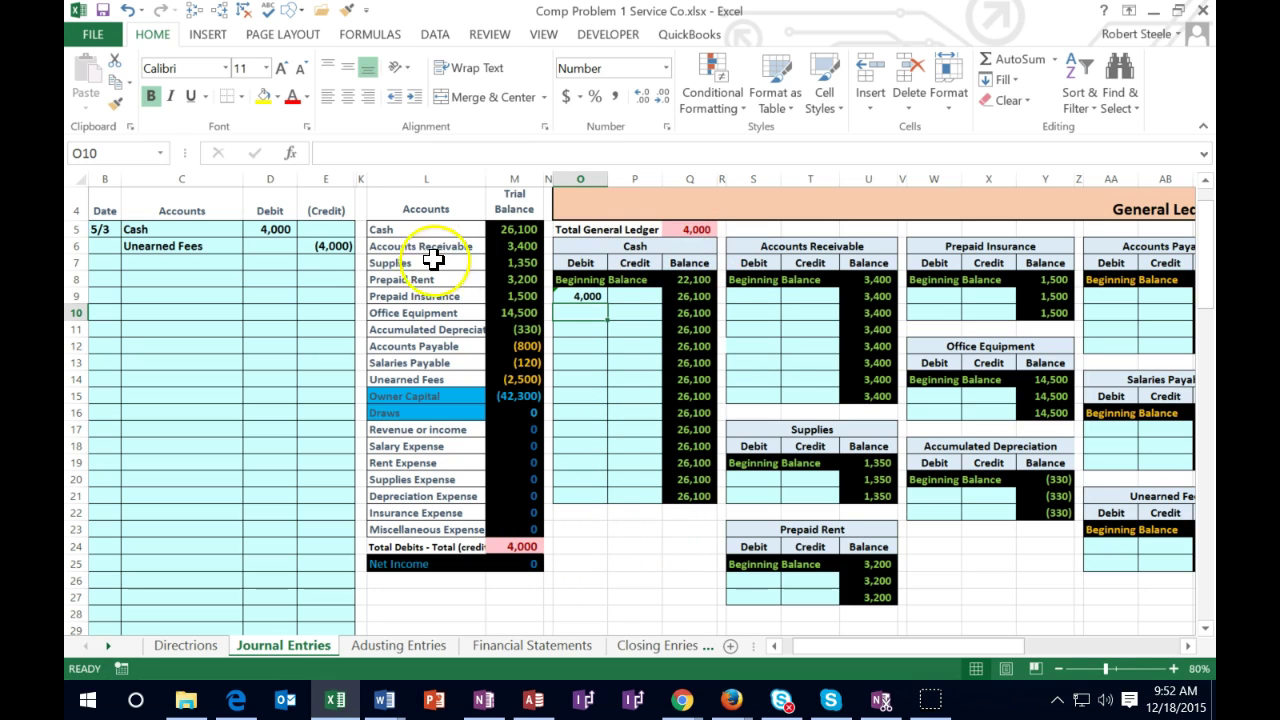
Step: Post the 5/3 credit to the Unearned Fees ledger account by linking AB24 to the journal credit with =E6
click(810, 264)
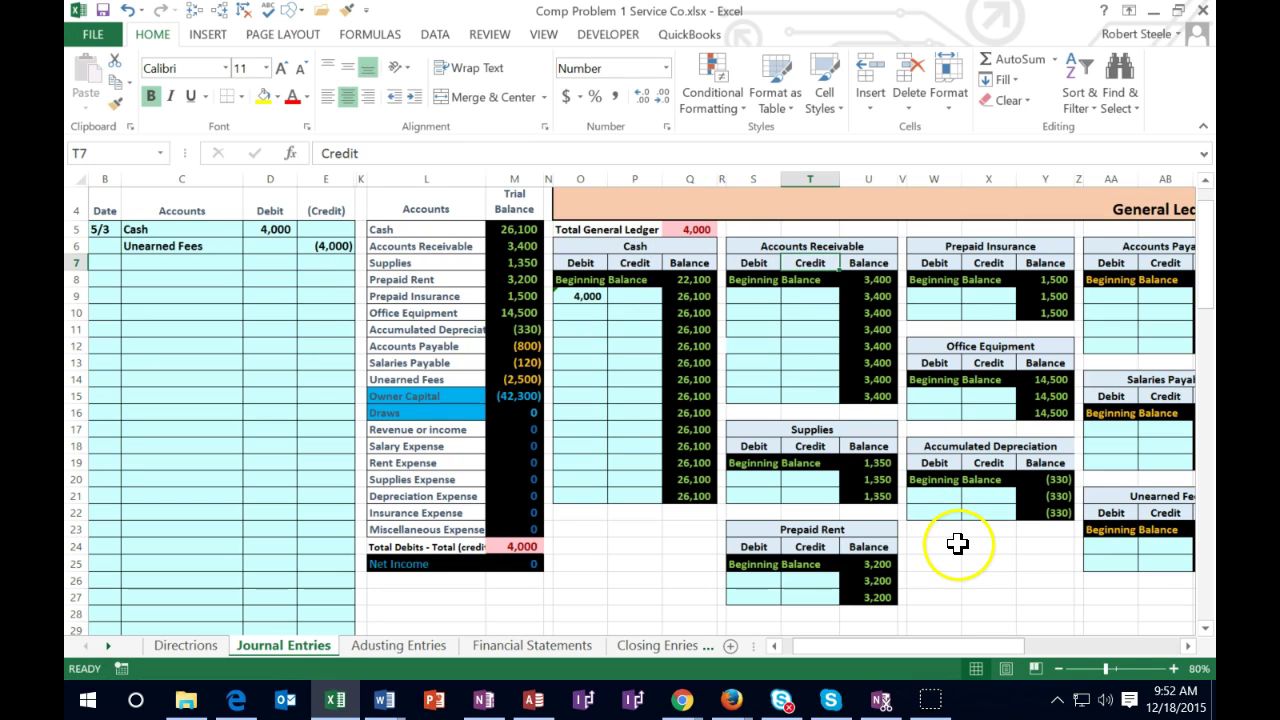
click(1060, 670)
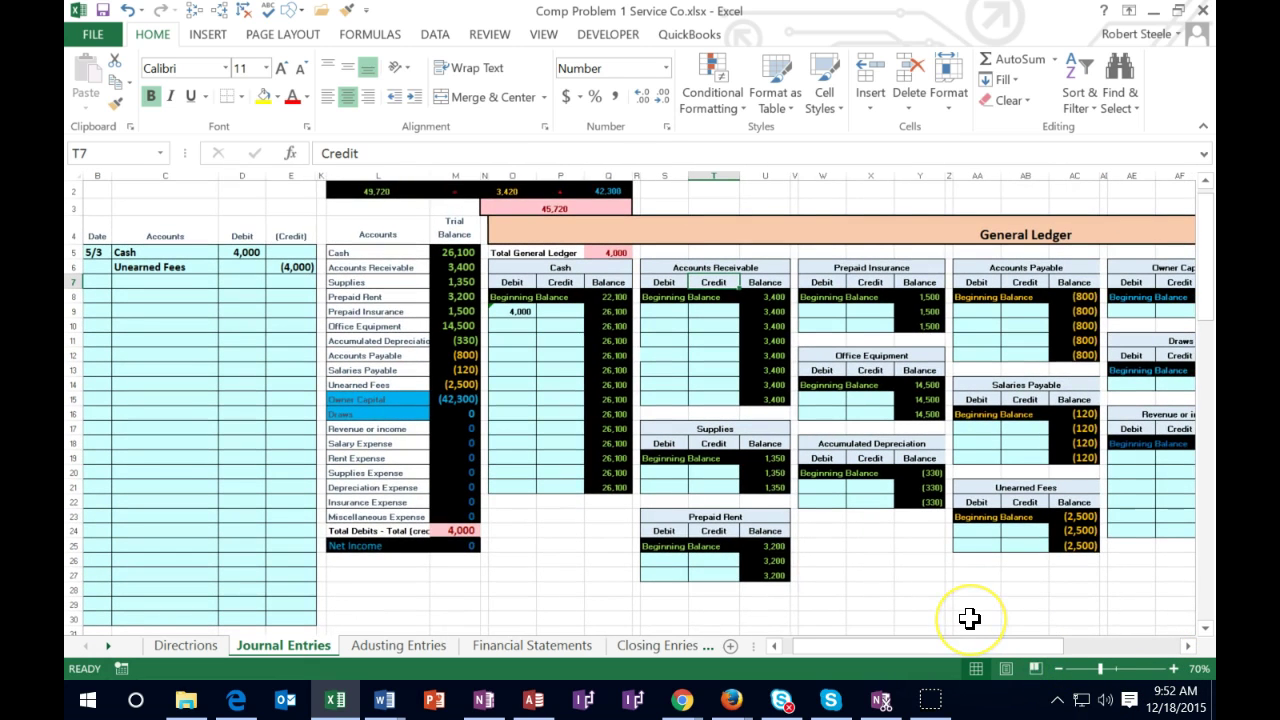
click(983, 530)
click(1005, 531)
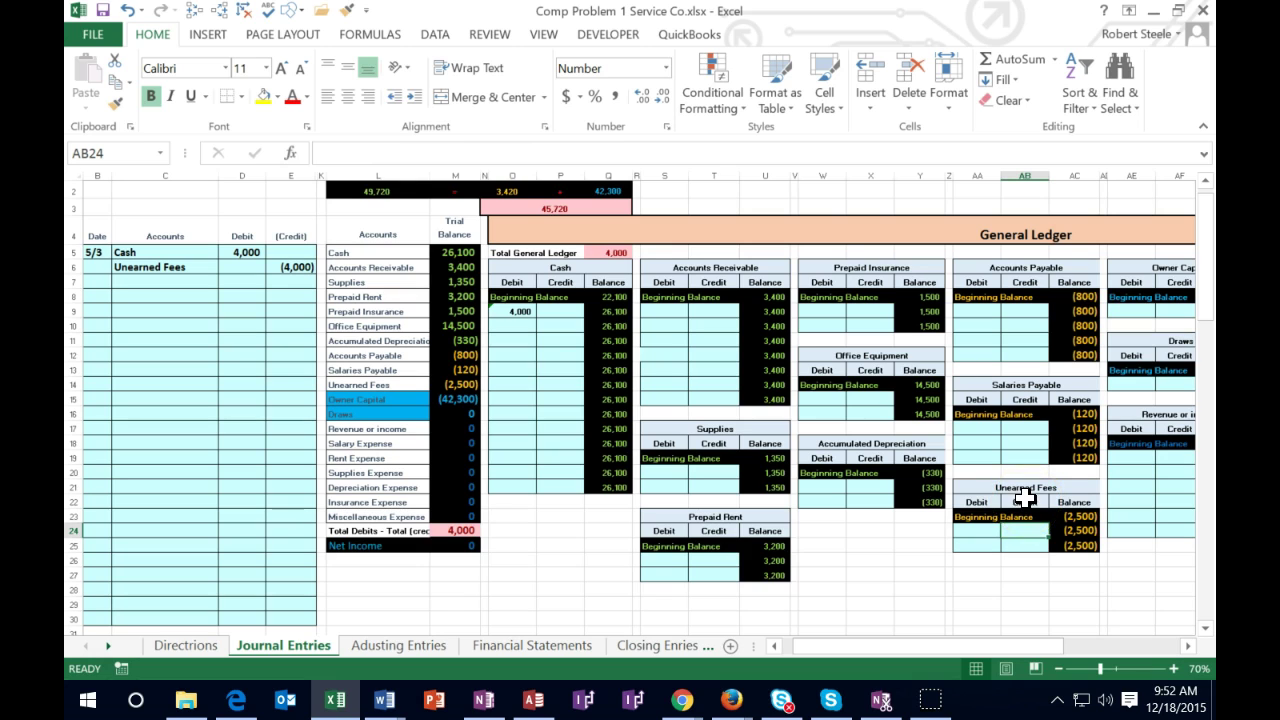
text(=)
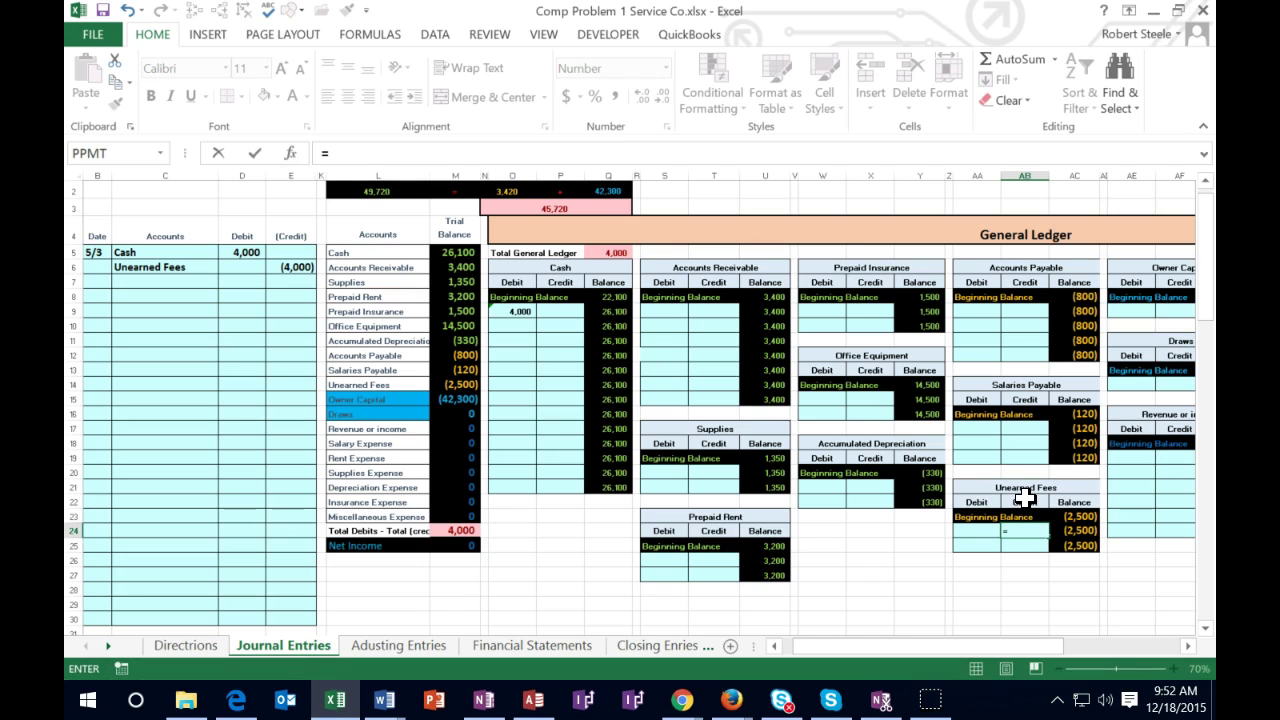
click(300, 268)
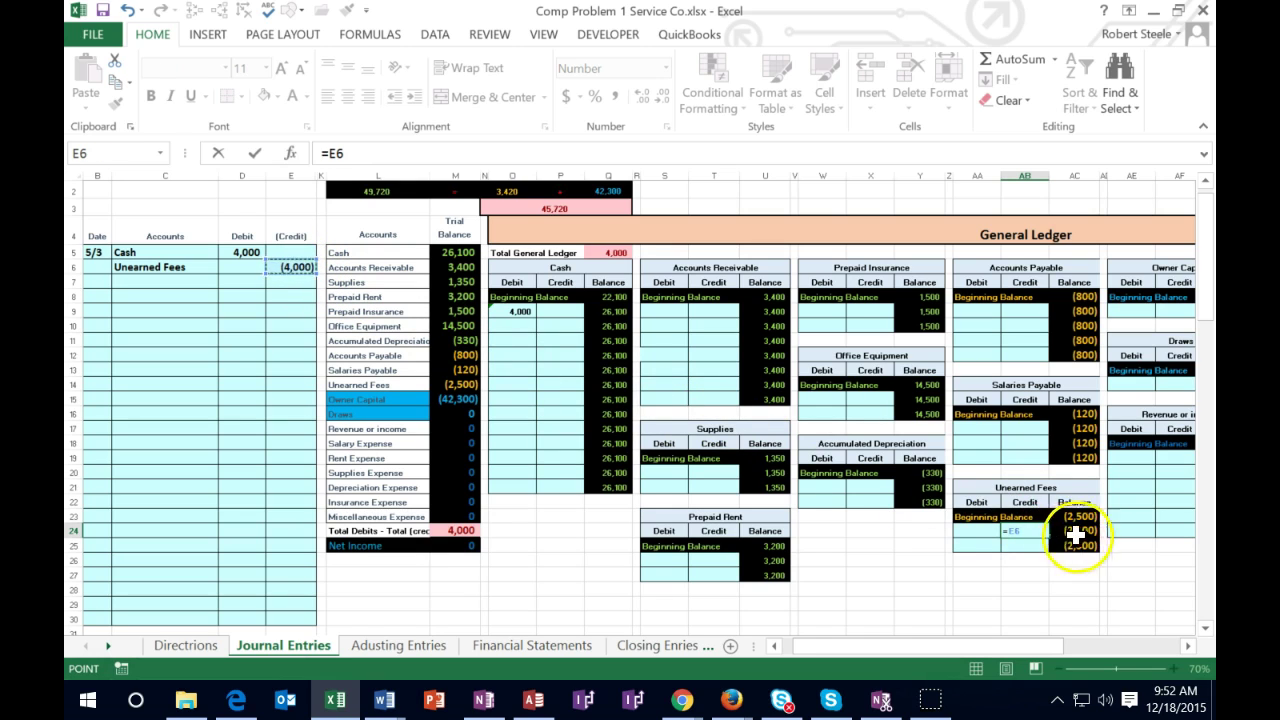
key(Return)
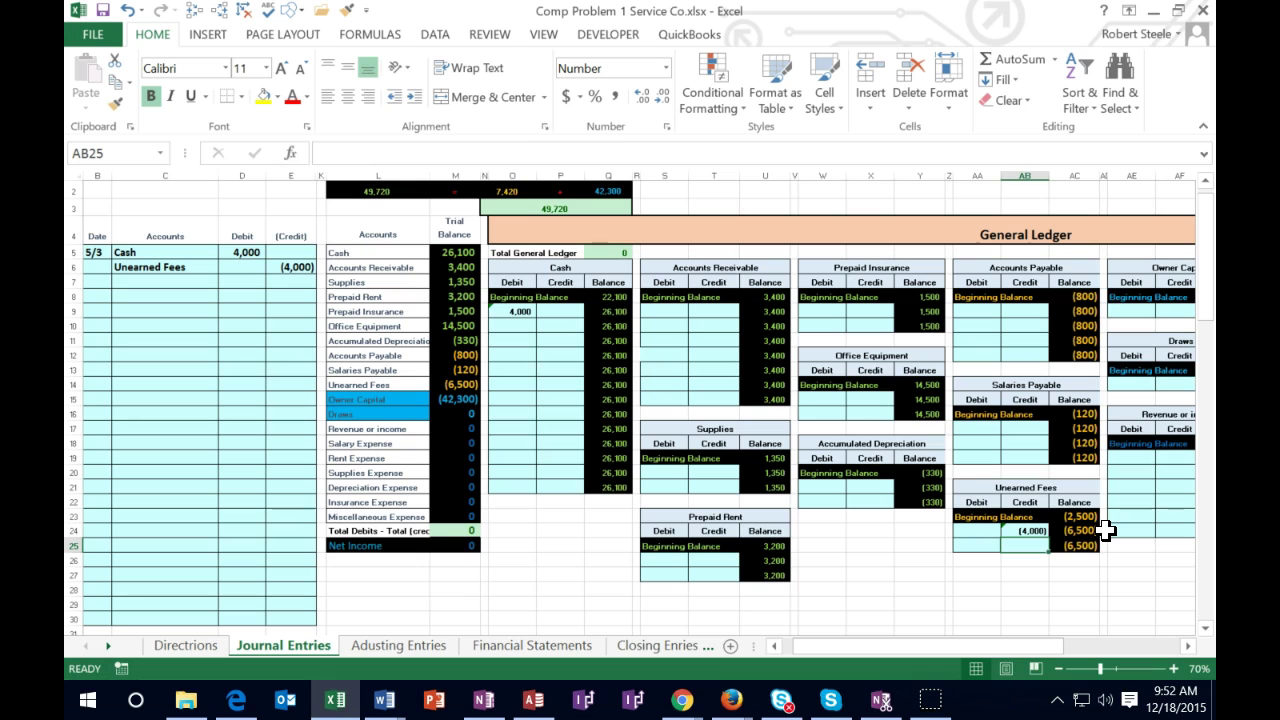
Step: Check the Unearned Fees balance in the ledger and trial balance, the debits-minus-credits total, and the accounting equation
key(Left)
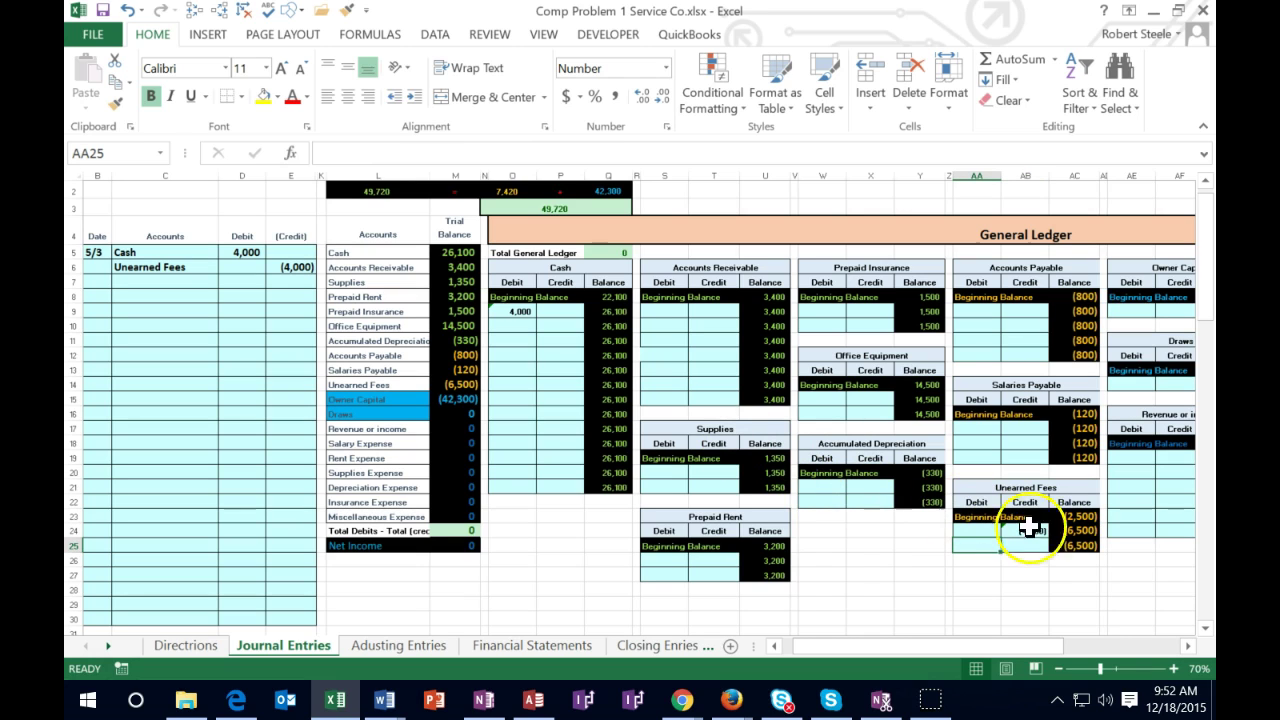
click(1072, 546)
click(466, 384)
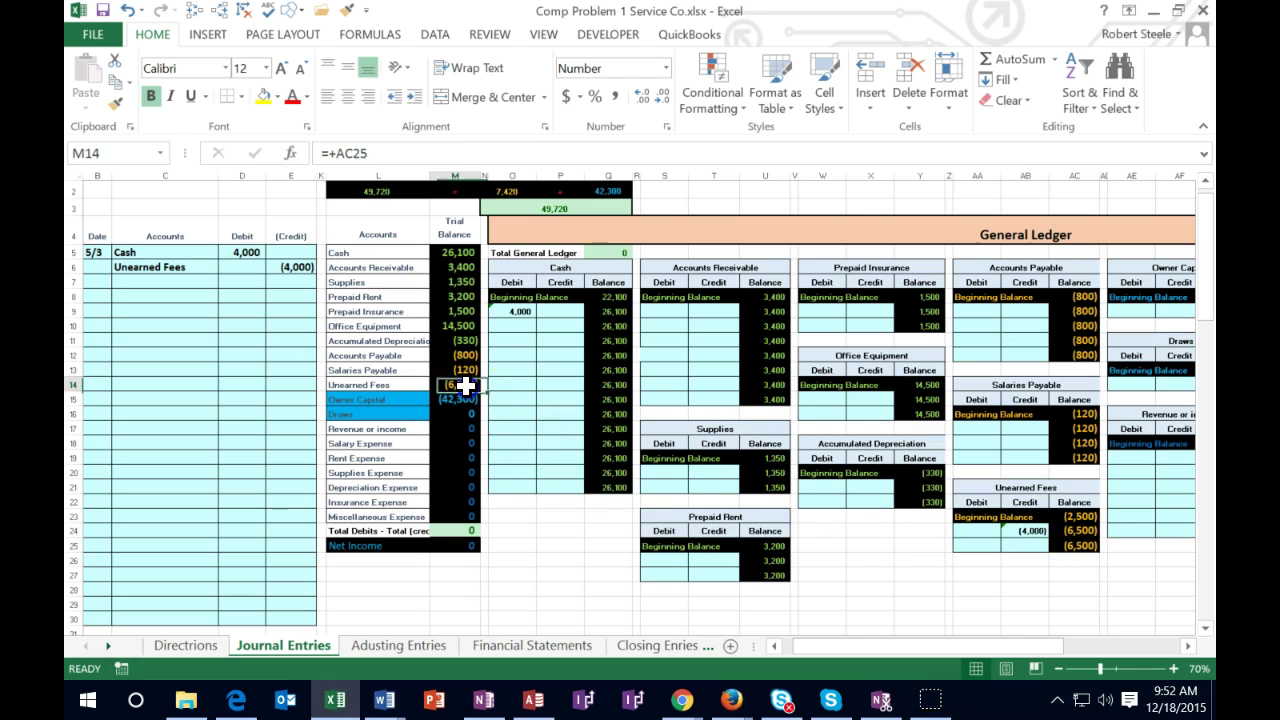
click(470, 527)
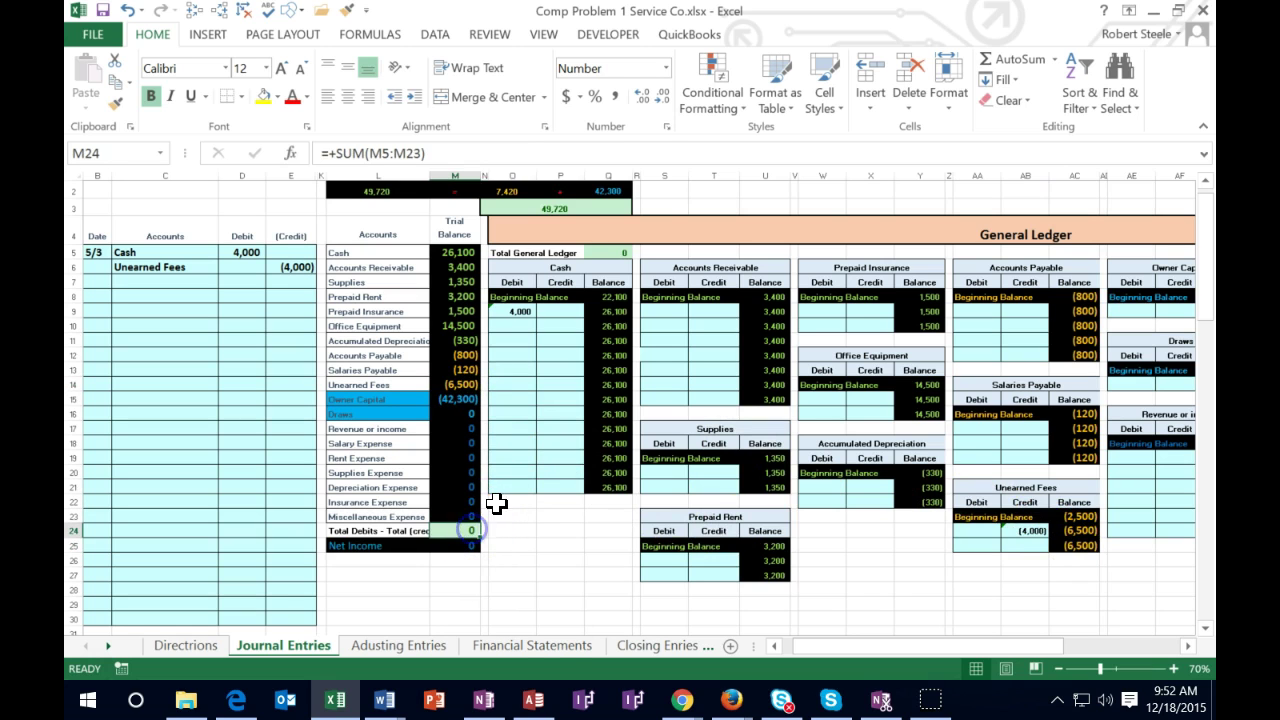
click(545, 210)
scroll(540, 280, up, 1)
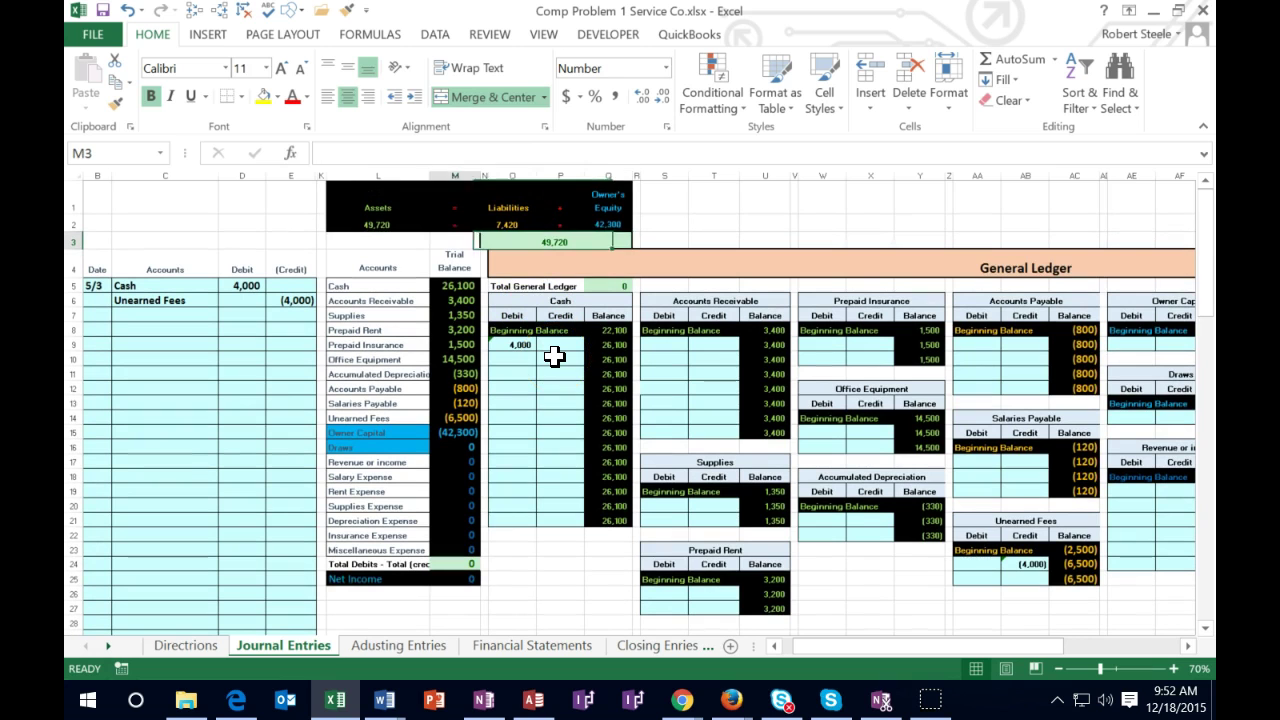
Step: Enter the date 5/5 in B8 to start the second journal entry, leaving a blank row after the 5/3 entry
key(Left)
key(Left)
key(Left)
key(Left)
key(Left)
key(Left)
key(Left)
key(Left)
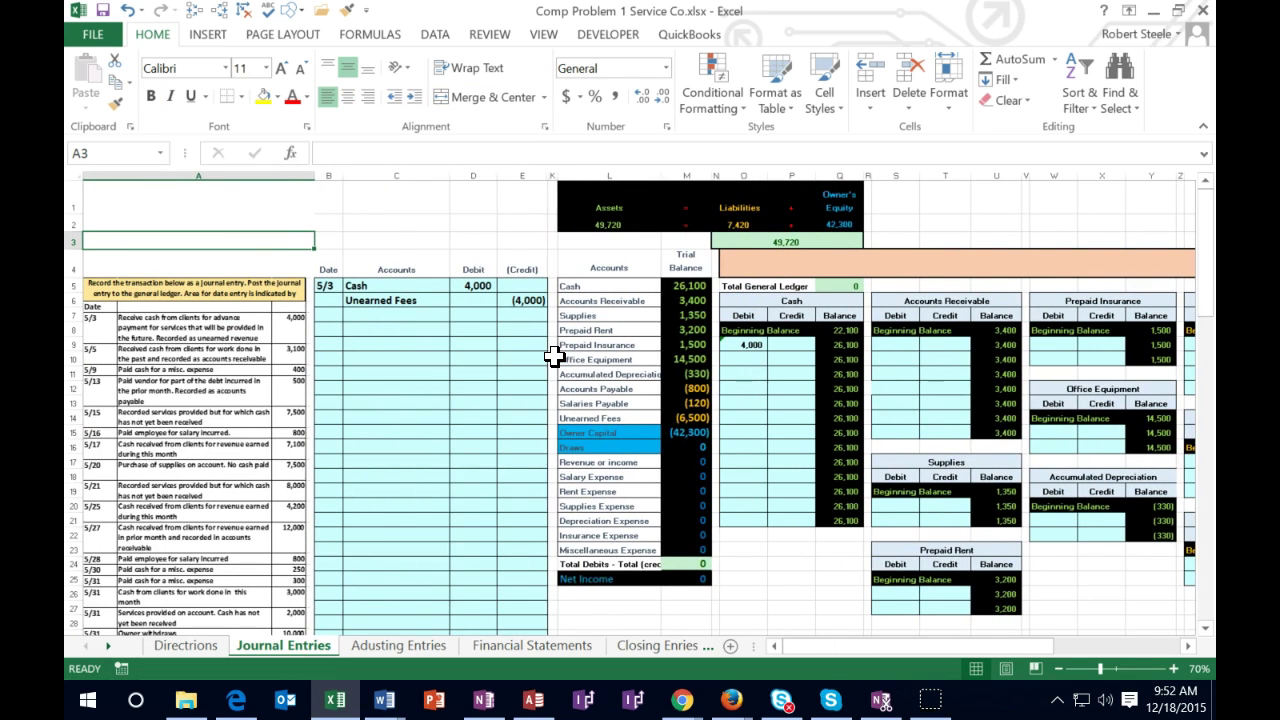
click(1174, 668)
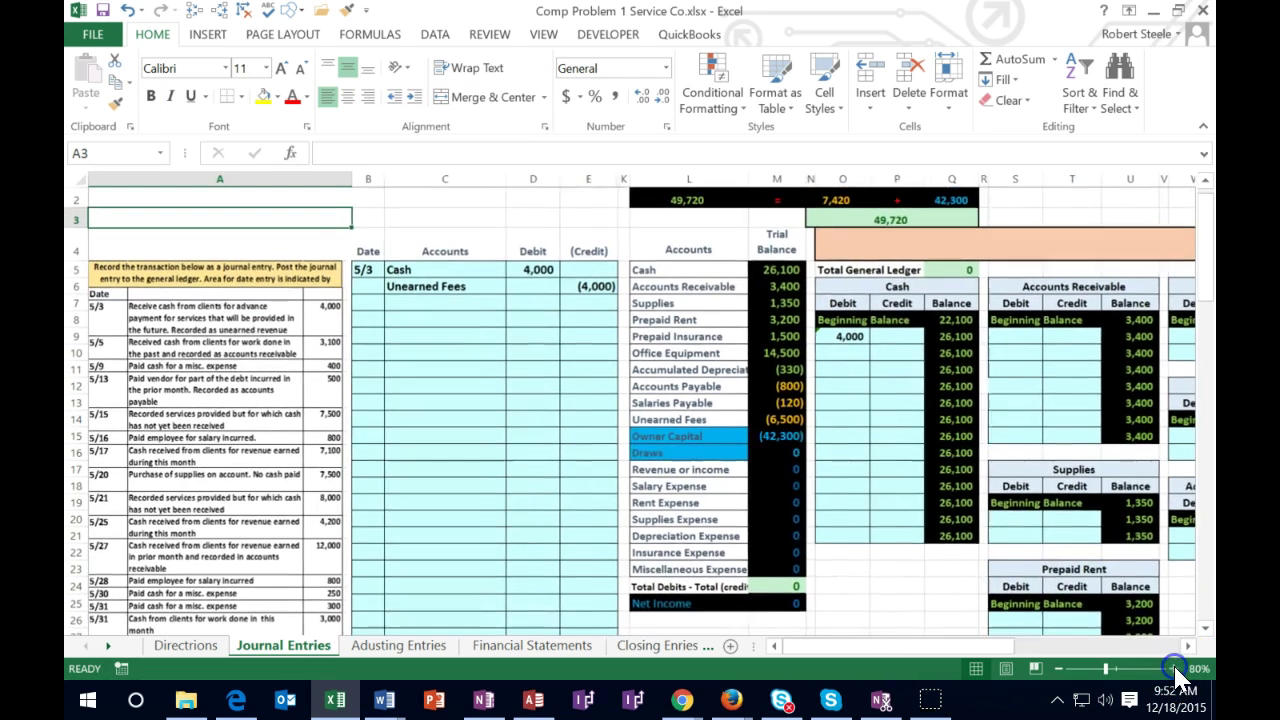
click(1174, 668)
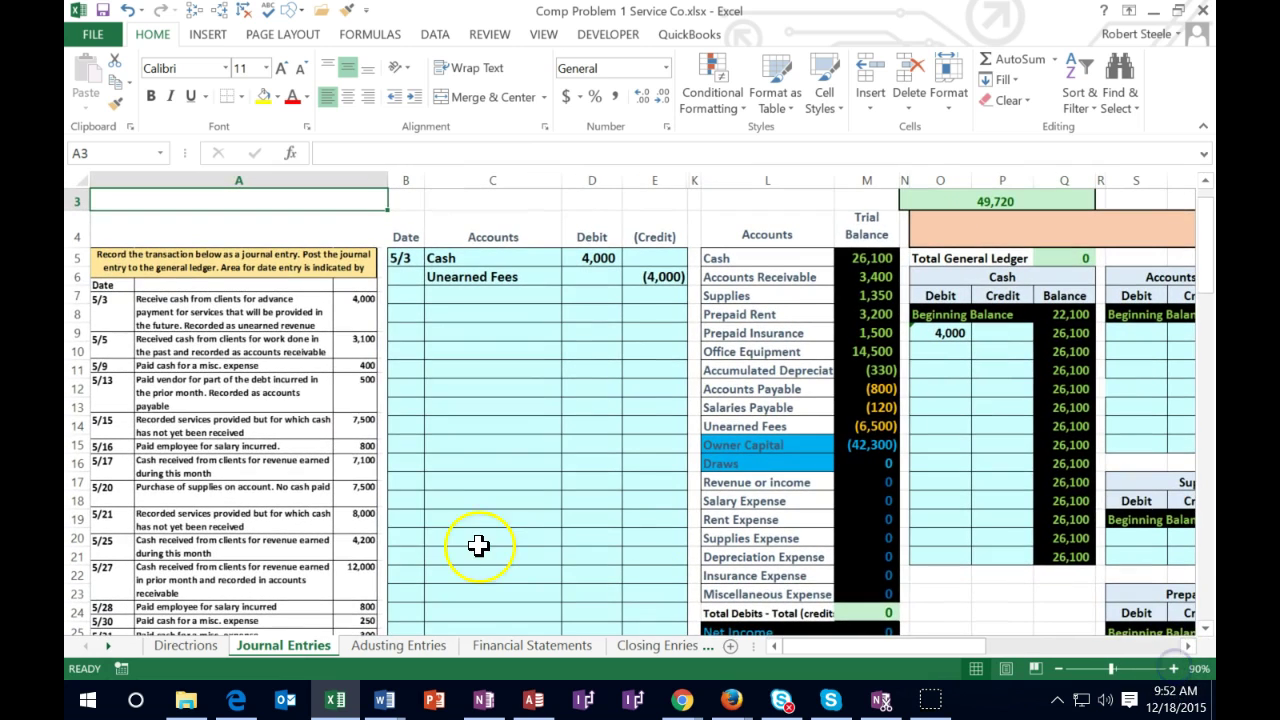
click(407, 314)
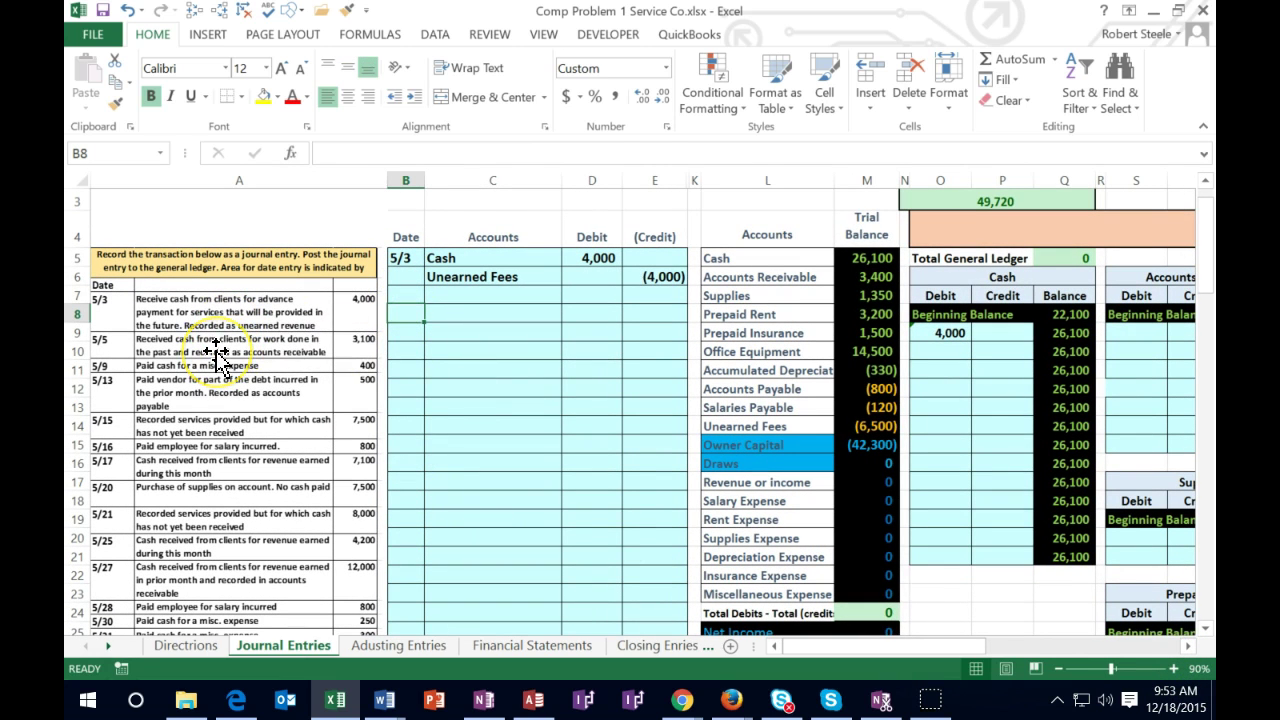
text(5/5)
key(Return)
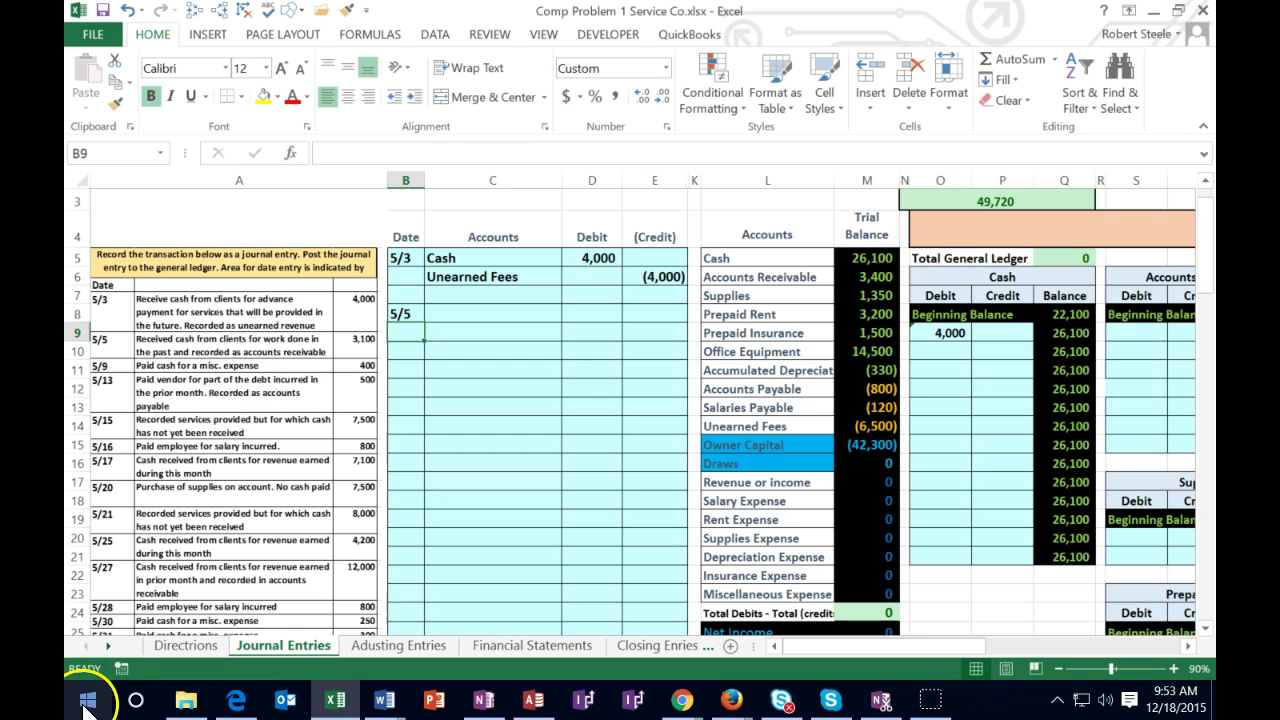
Step: Copy the Cash account name from the trial balance and paste it as values into C8 of the 5/5 journal entry
drag(811, 255, 860, 258)
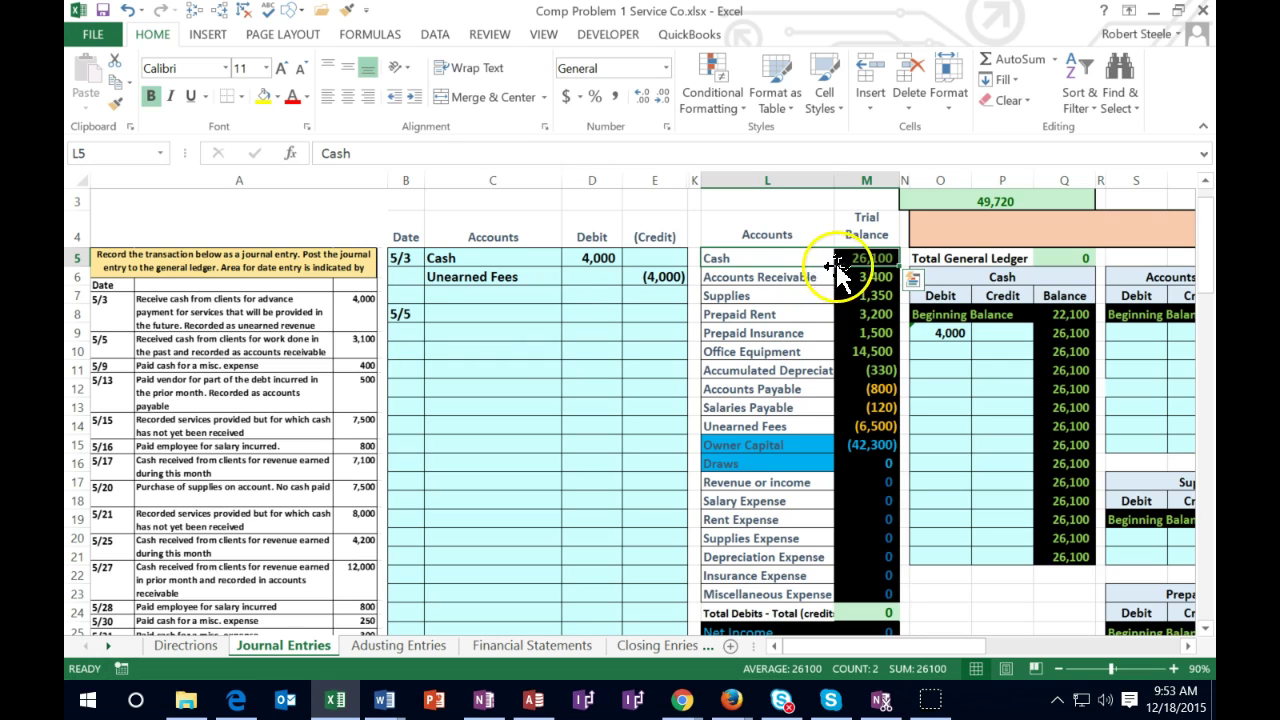
click(850, 261)
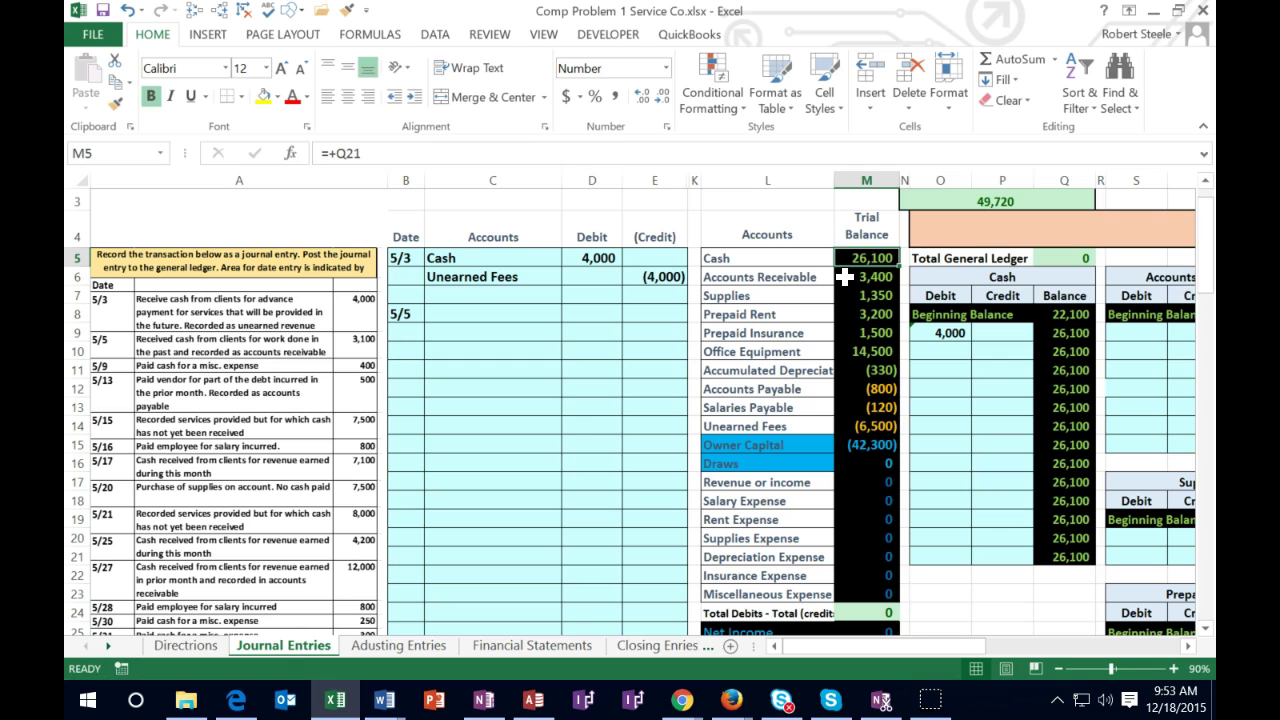
right_click(763, 255)
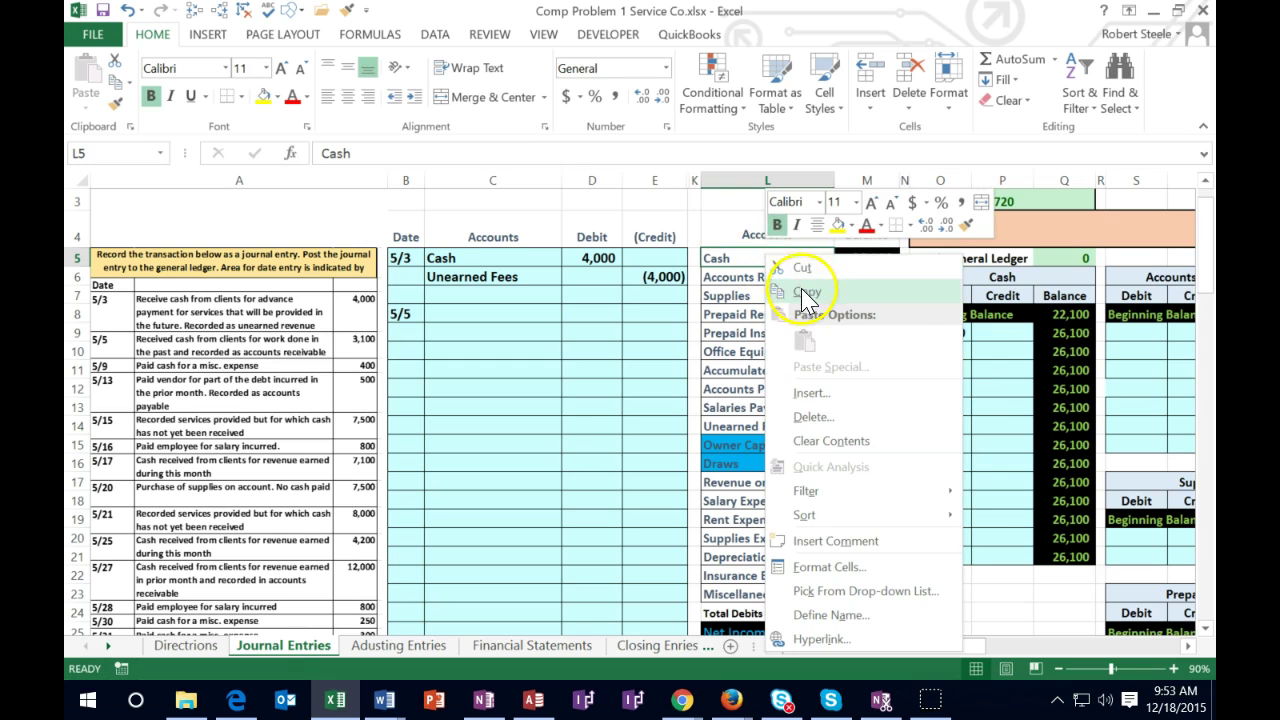
click(796, 288)
click(471, 312)
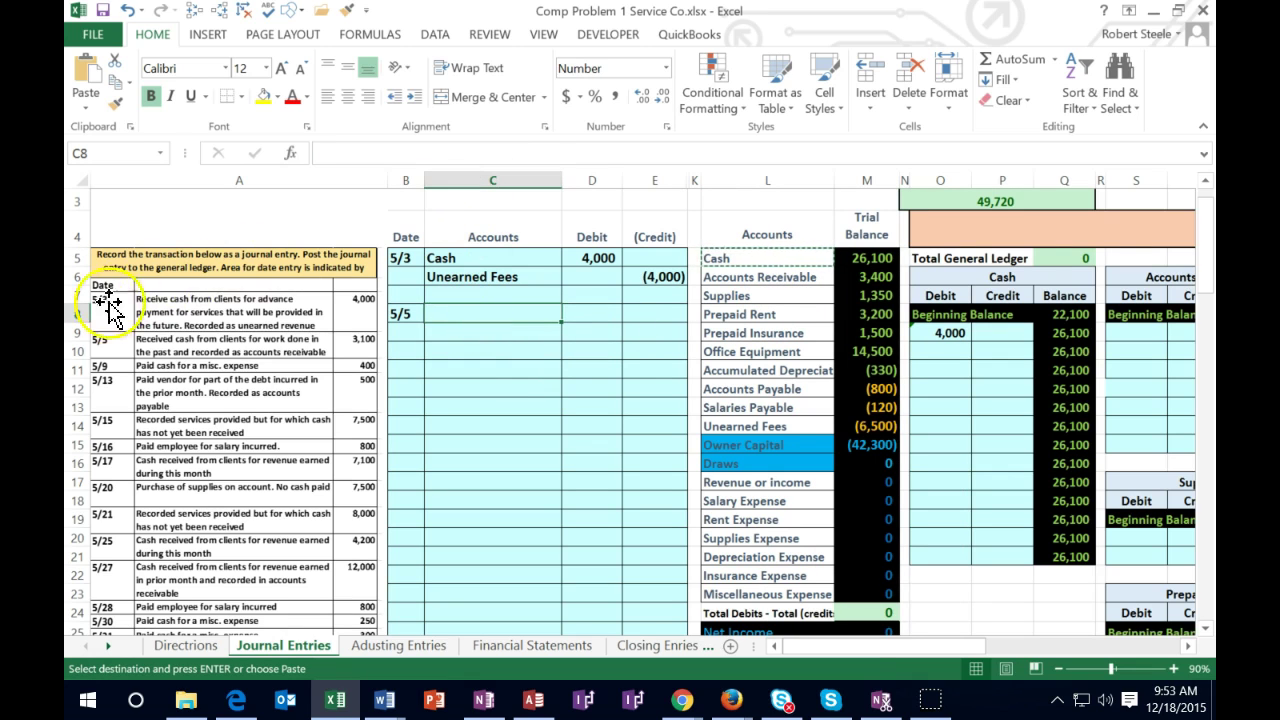
right_click(452, 312)
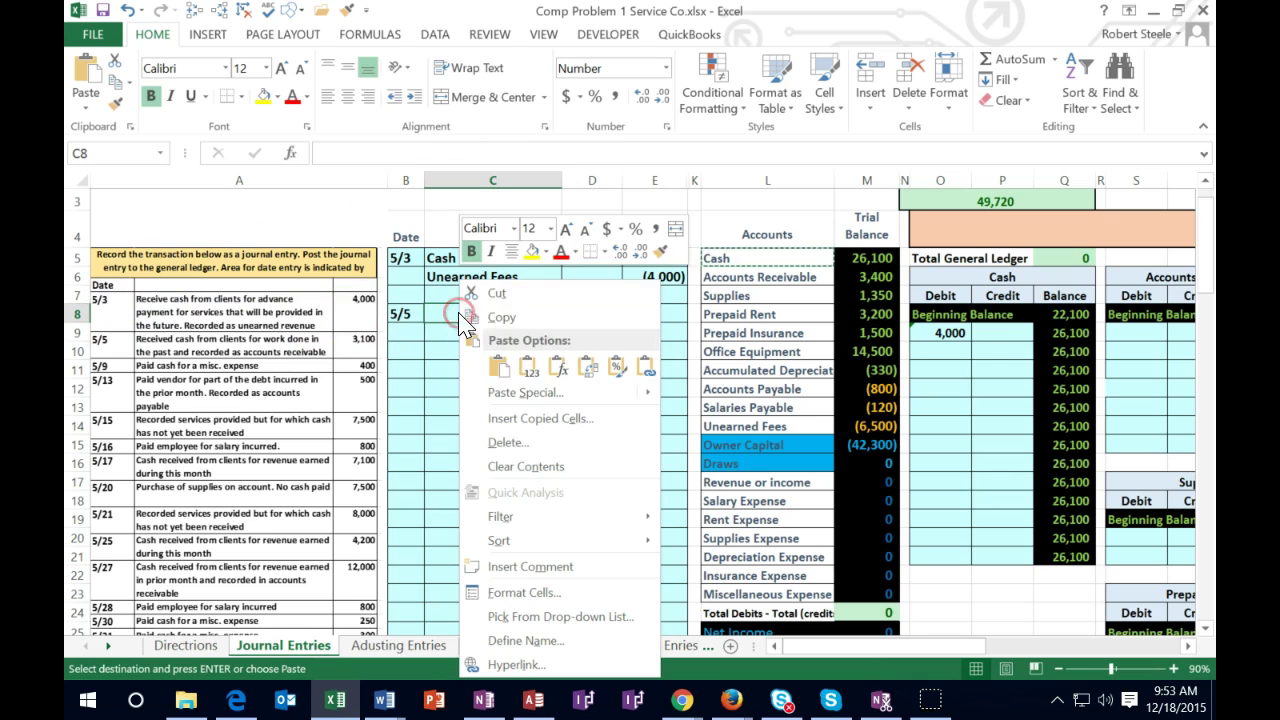
click(528, 368)
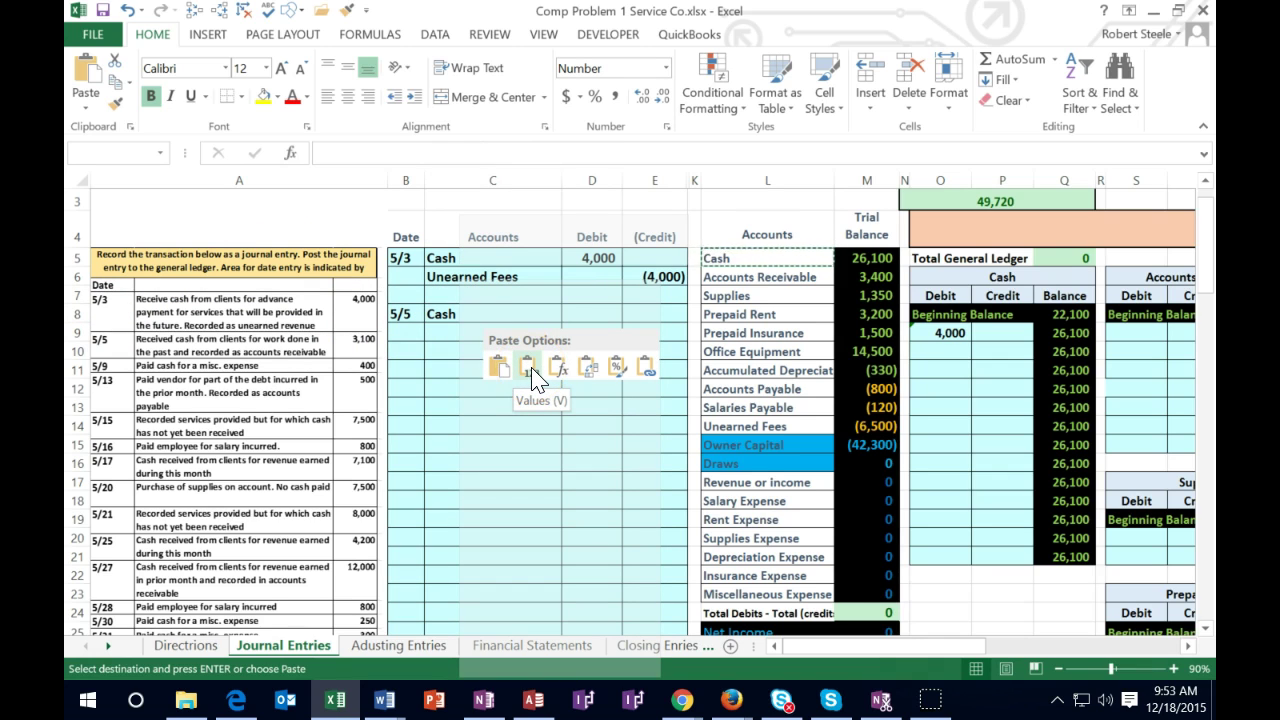
click(626, 444)
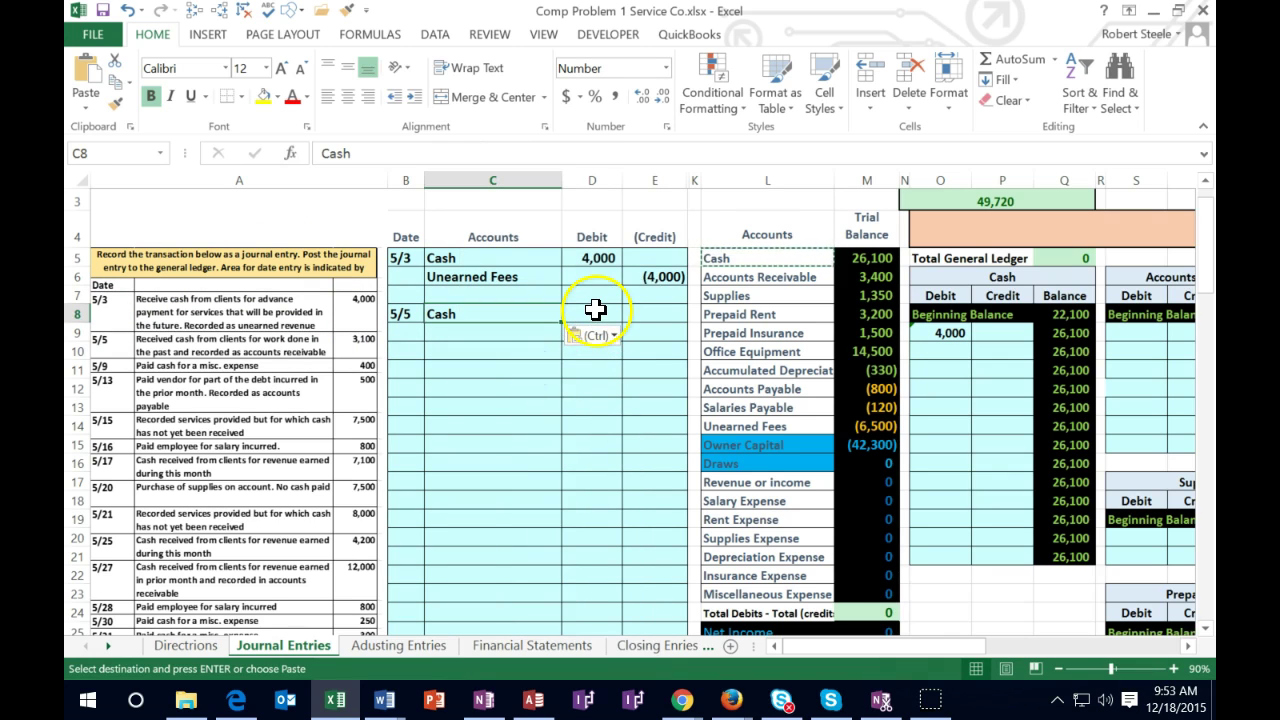
Step: Enter the 5/5 cash debit of 3100 in D8
click(596, 310)
text(3100)
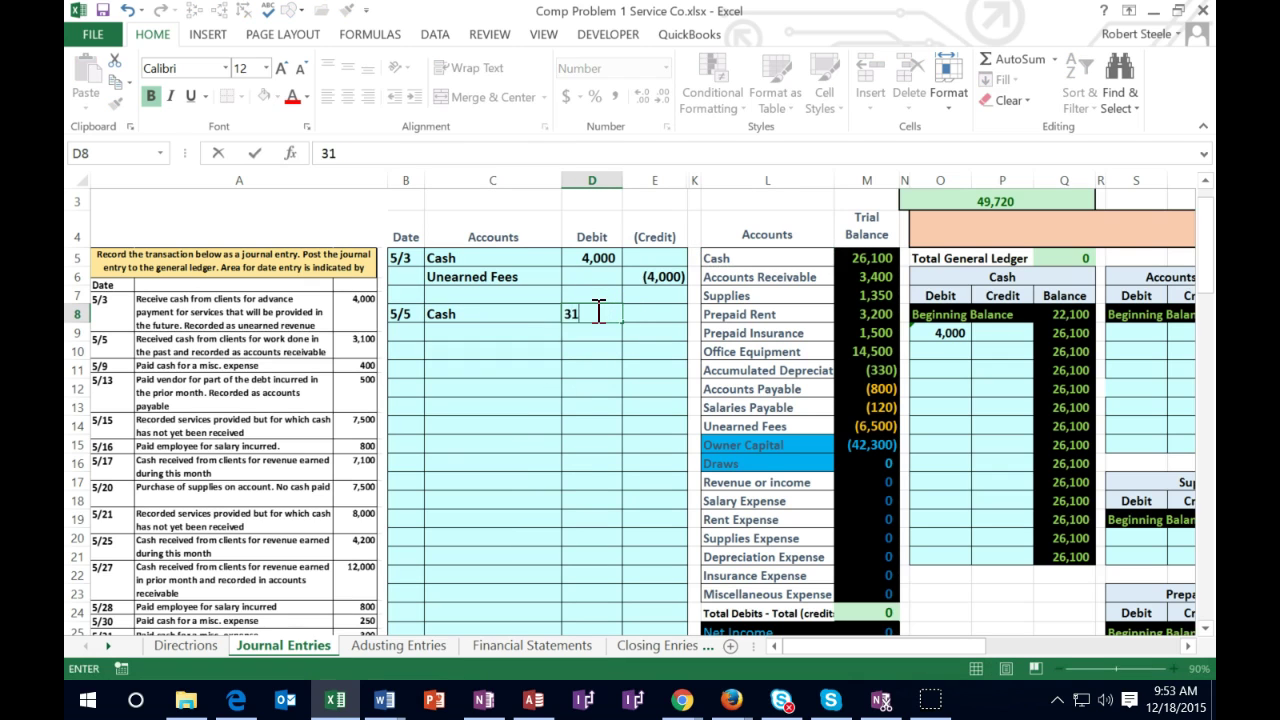
key(Return)
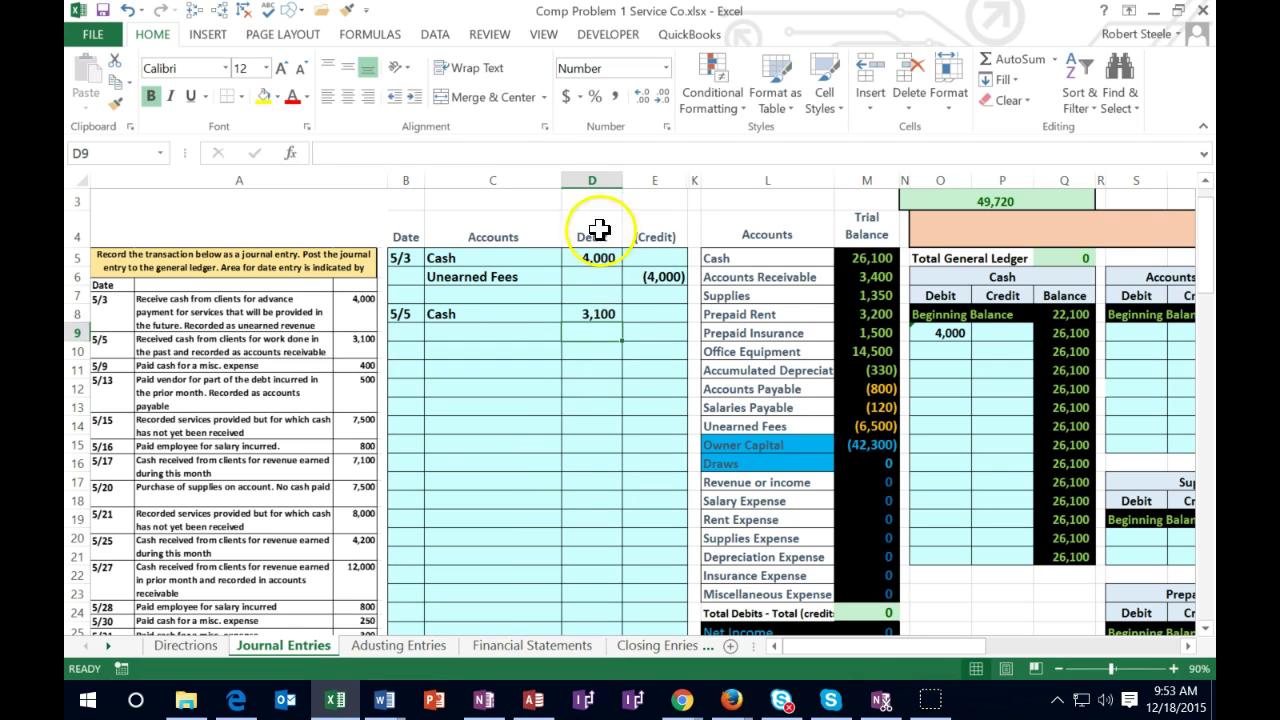
Step: Enter the 5/5 credit in E9 as -3100, one row below the cash debit
click(591, 180)
click(660, 333)
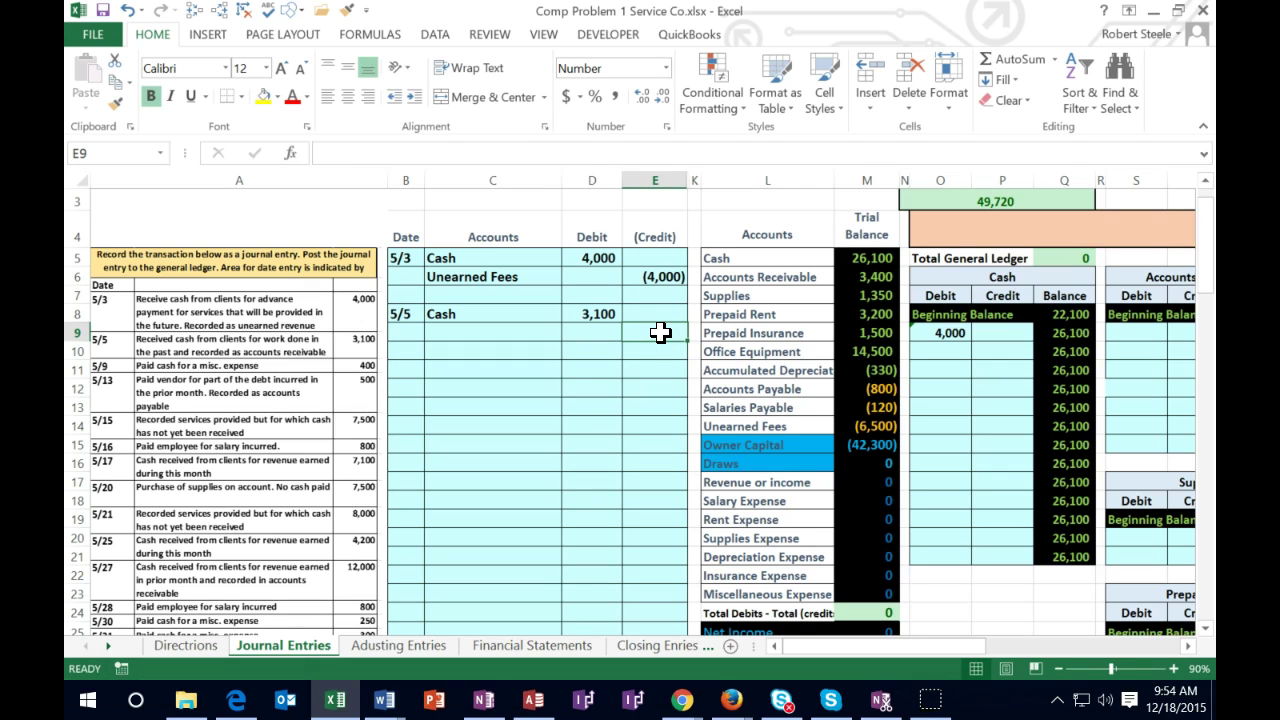
text(-)
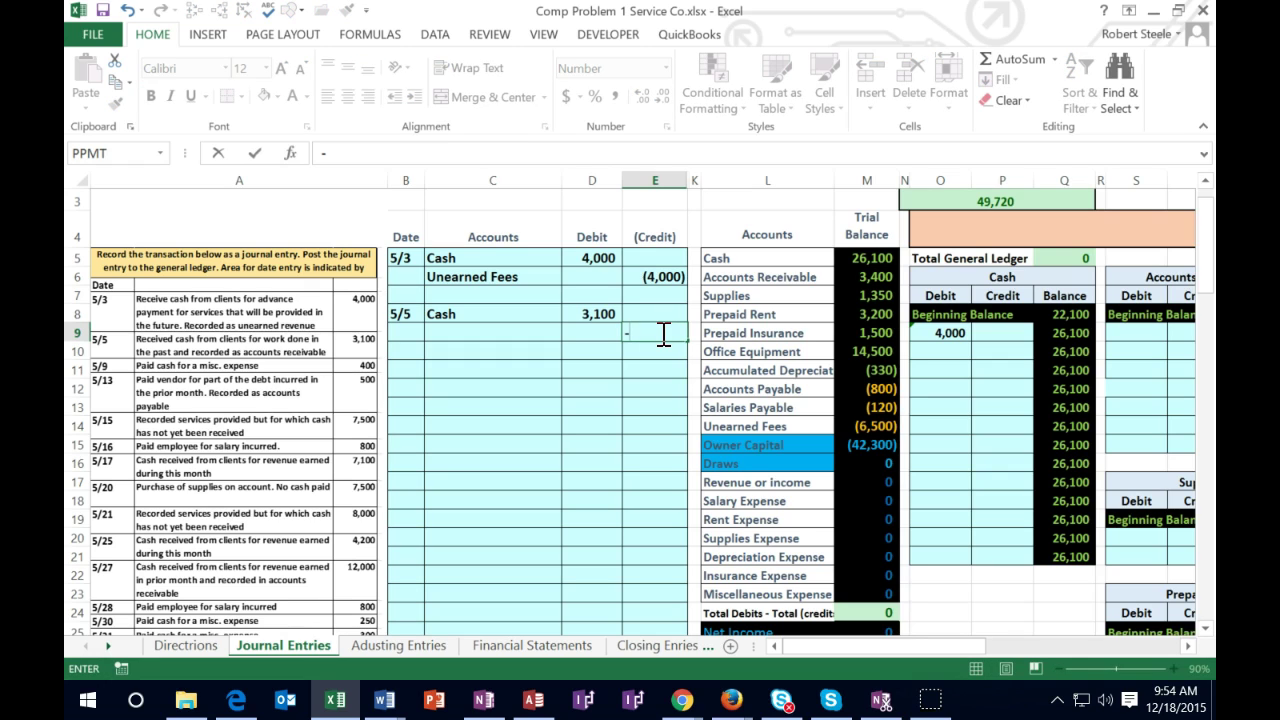
text(3100)
click(651, 362)
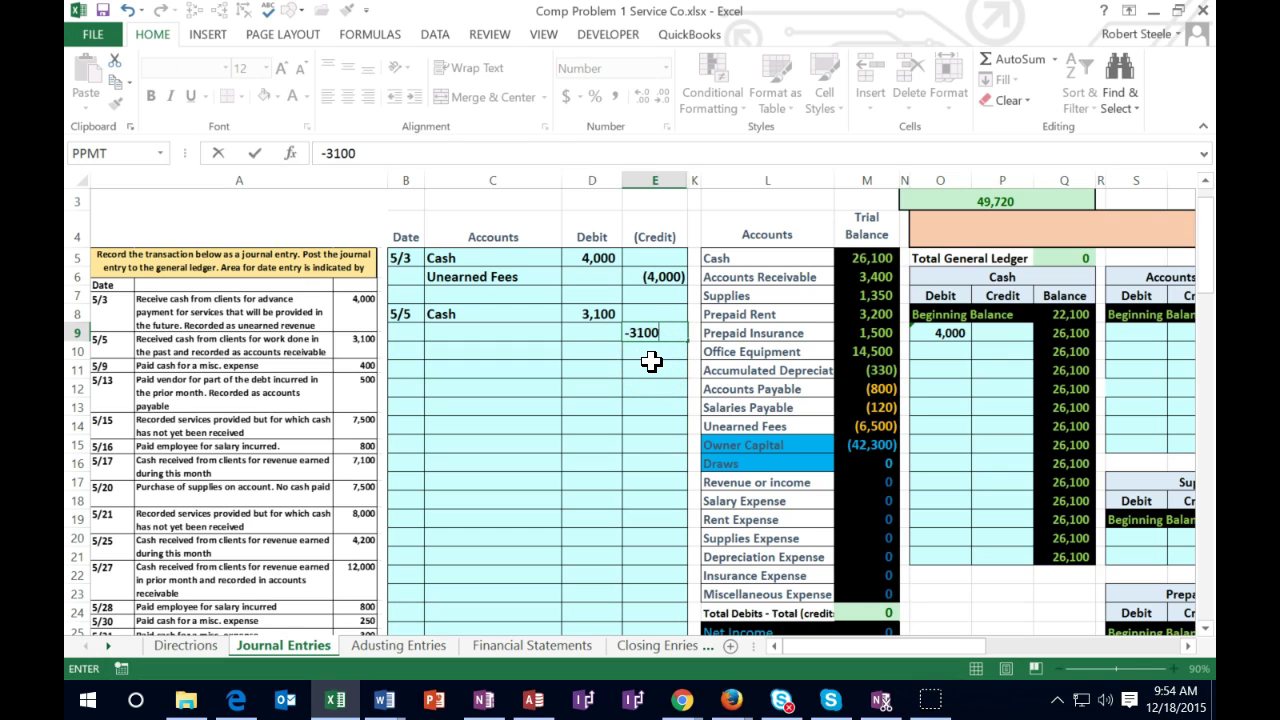
key(Return)
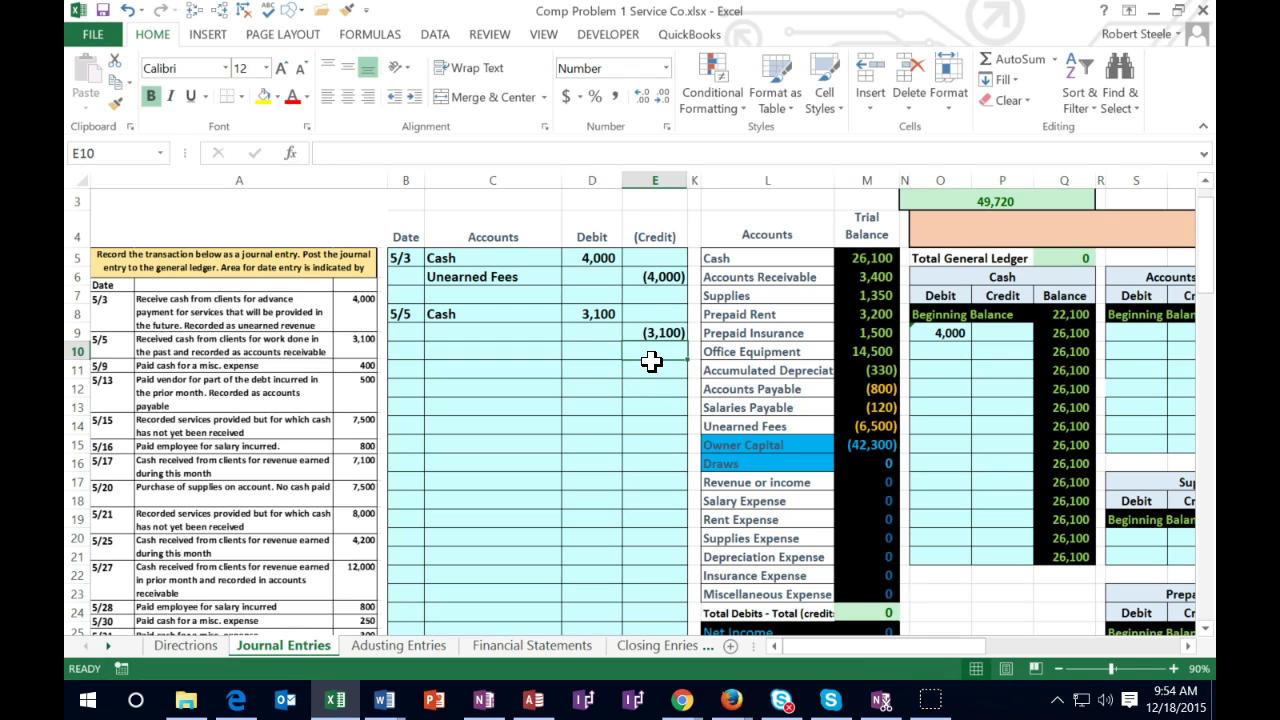
Step: Examine the underlying cell content of the 5/5 credit in E9 against its bracketed display
click(660, 337)
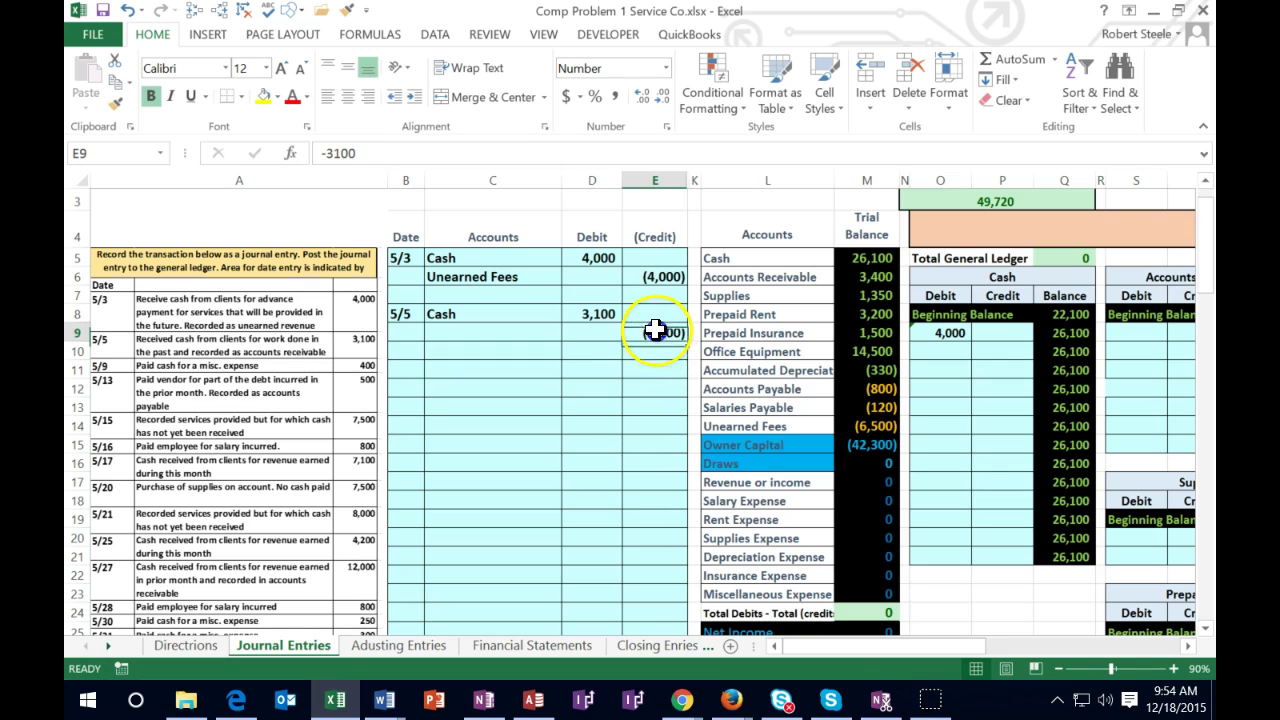
click(656, 333)
double_click(656, 333)
key(Escape)
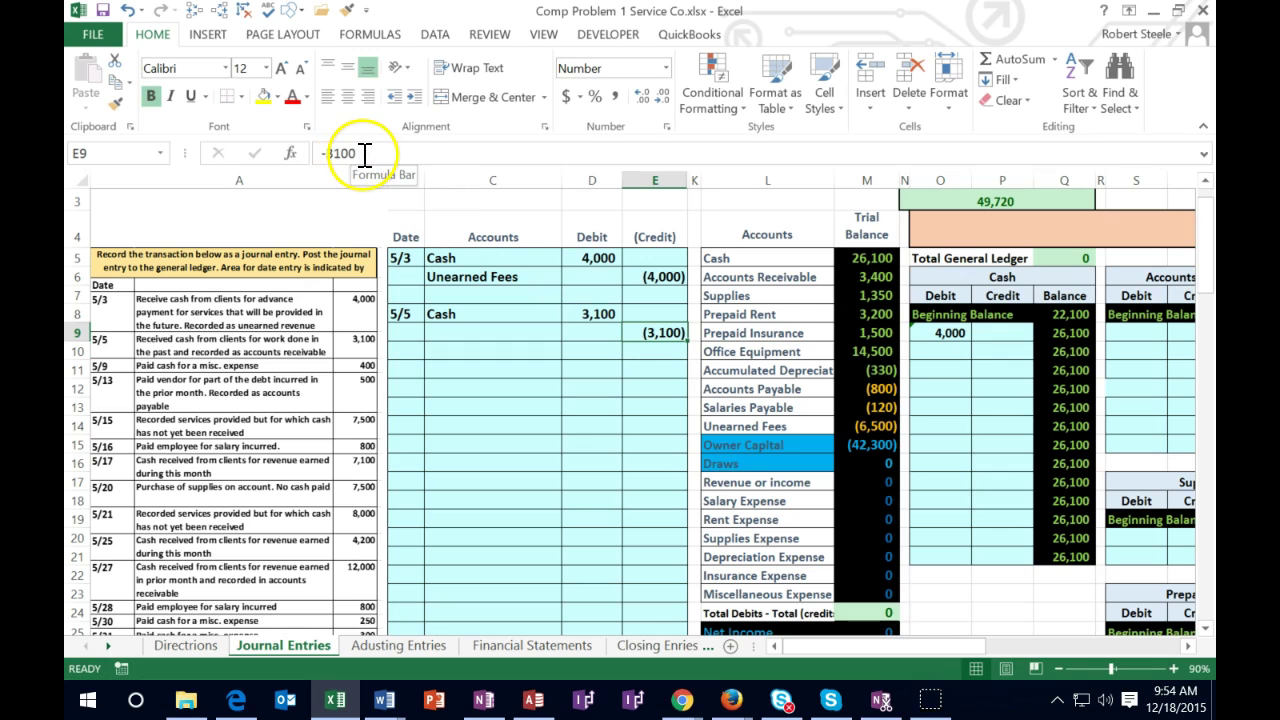
double_click(634, 329)
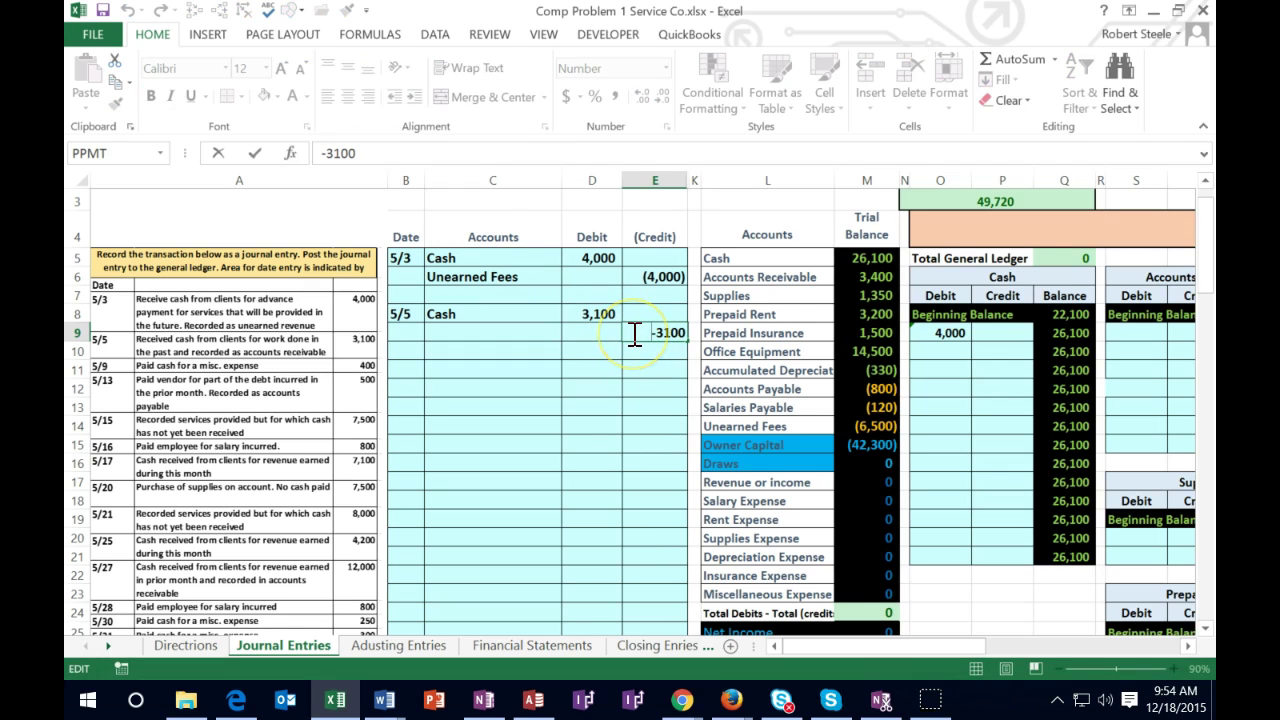
key(Escape)
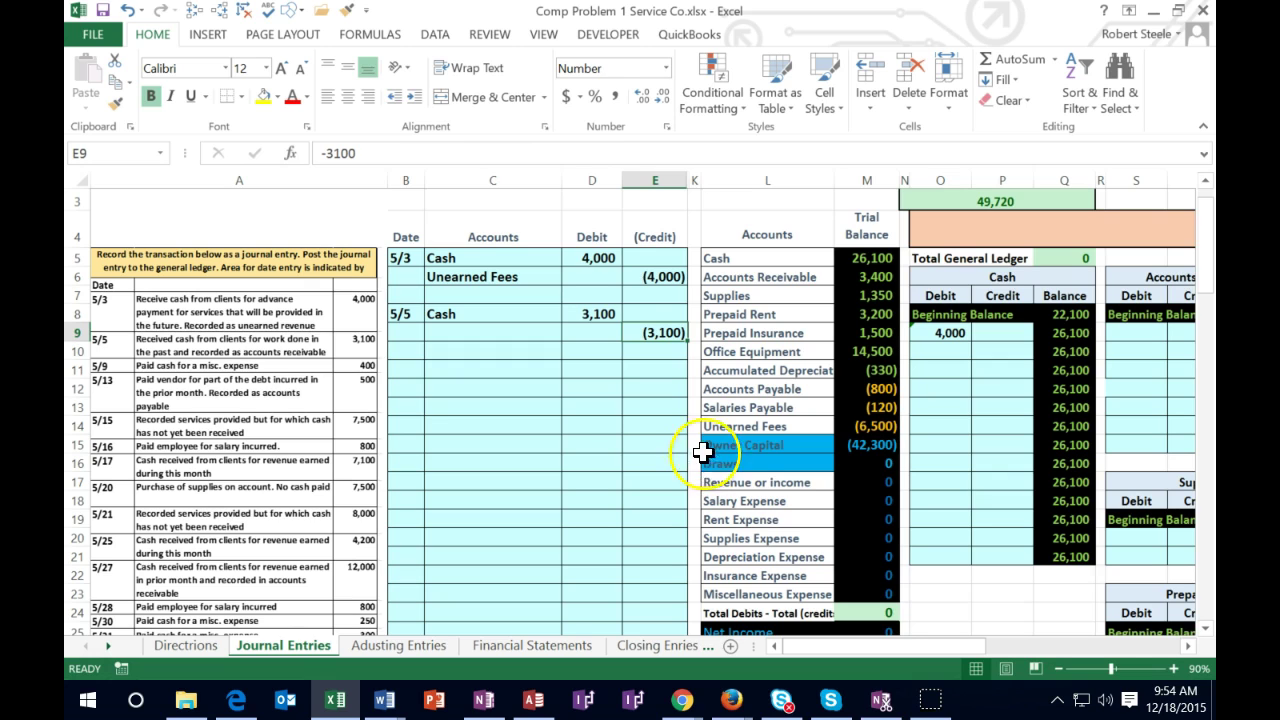
Step: Copy the Accounts Receivable name from the trial balance and paste it as values into C9 as the credited account
click(741, 276)
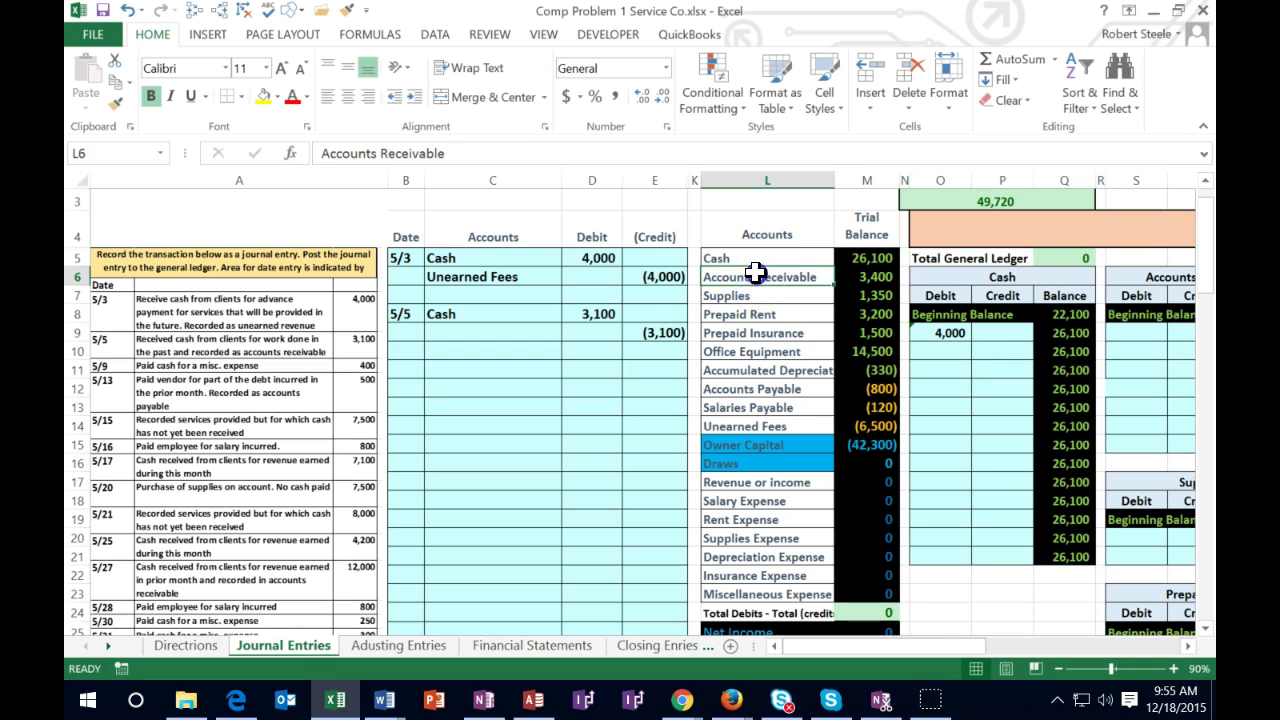
drag(748, 277, 860, 270)
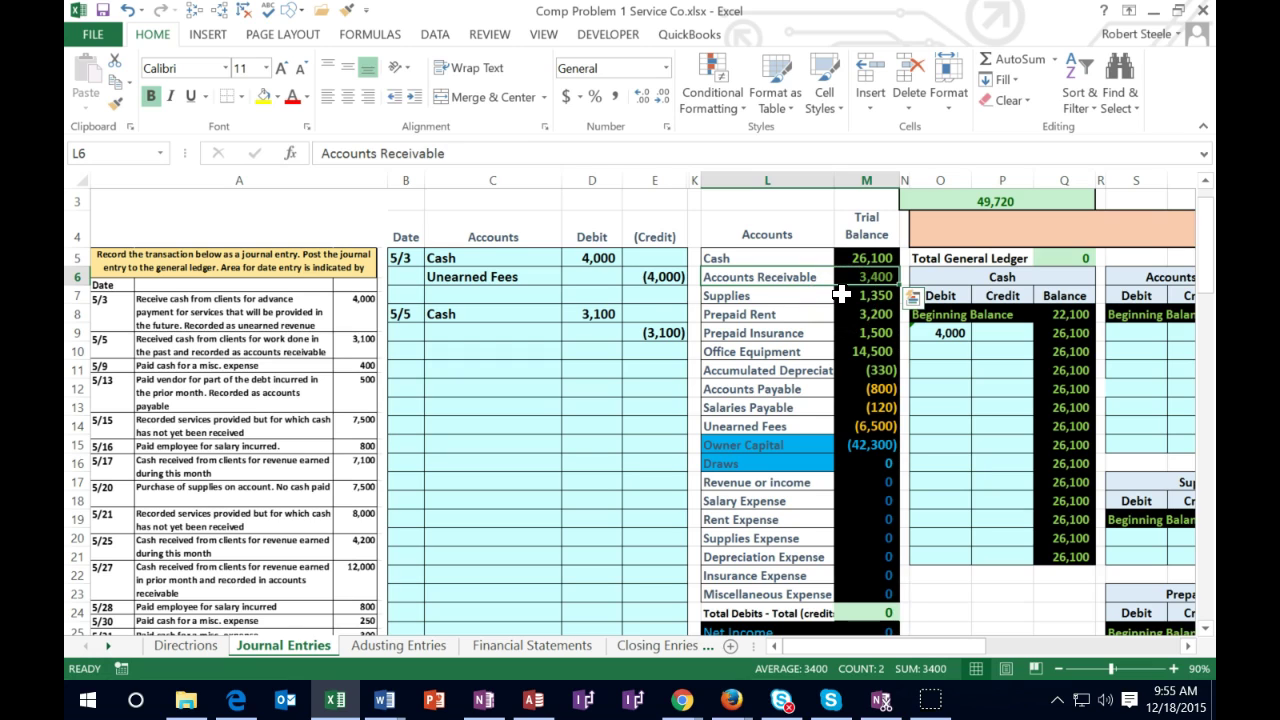
click(663, 333)
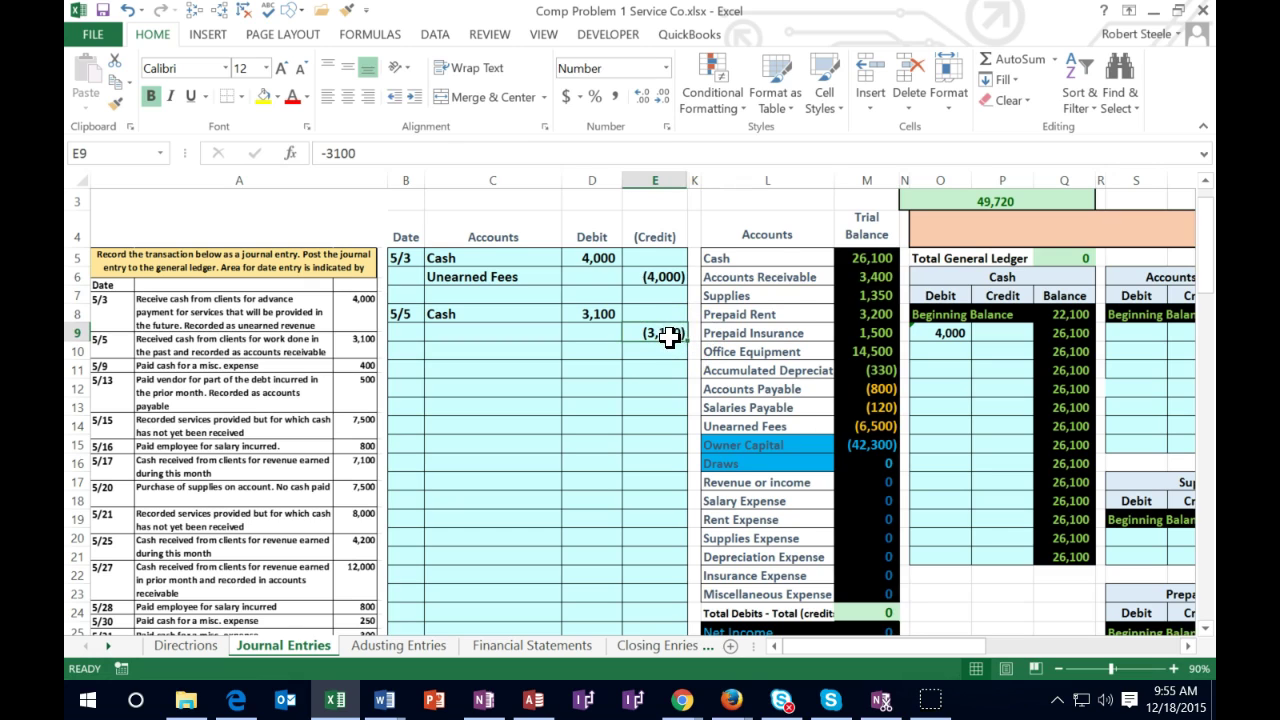
click(760, 276)
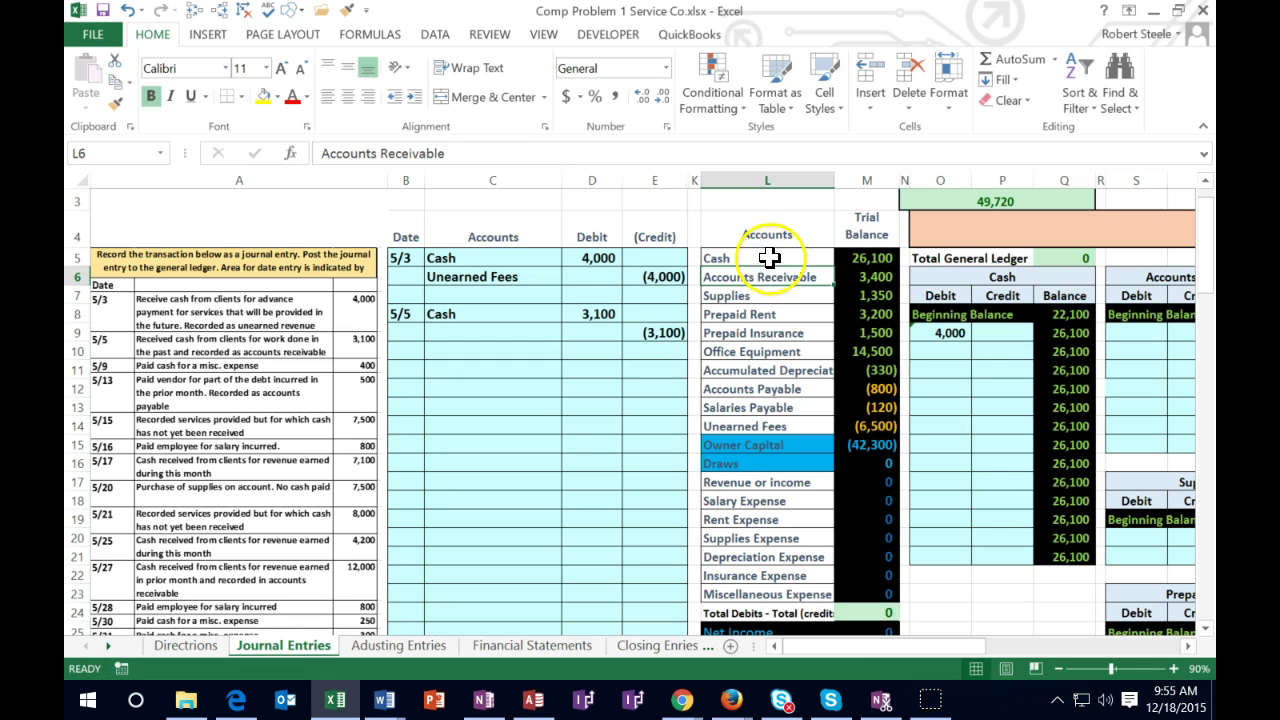
right_click(771, 282)
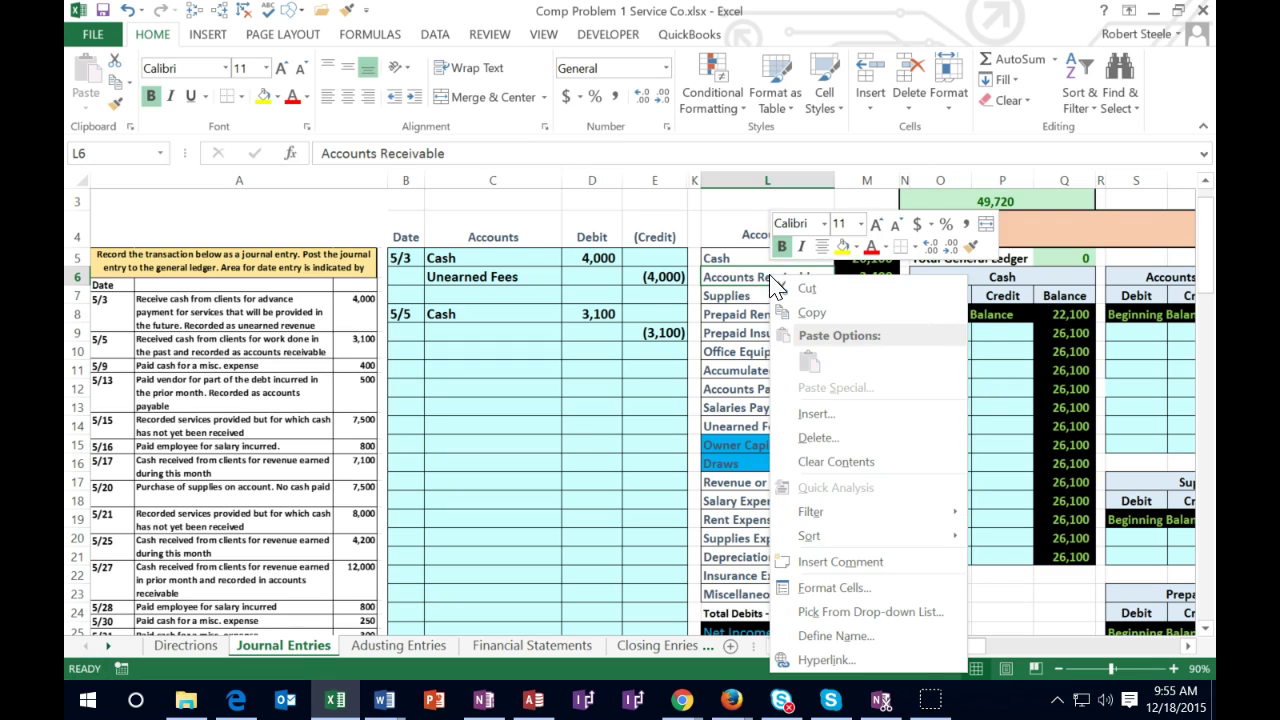
click(808, 312)
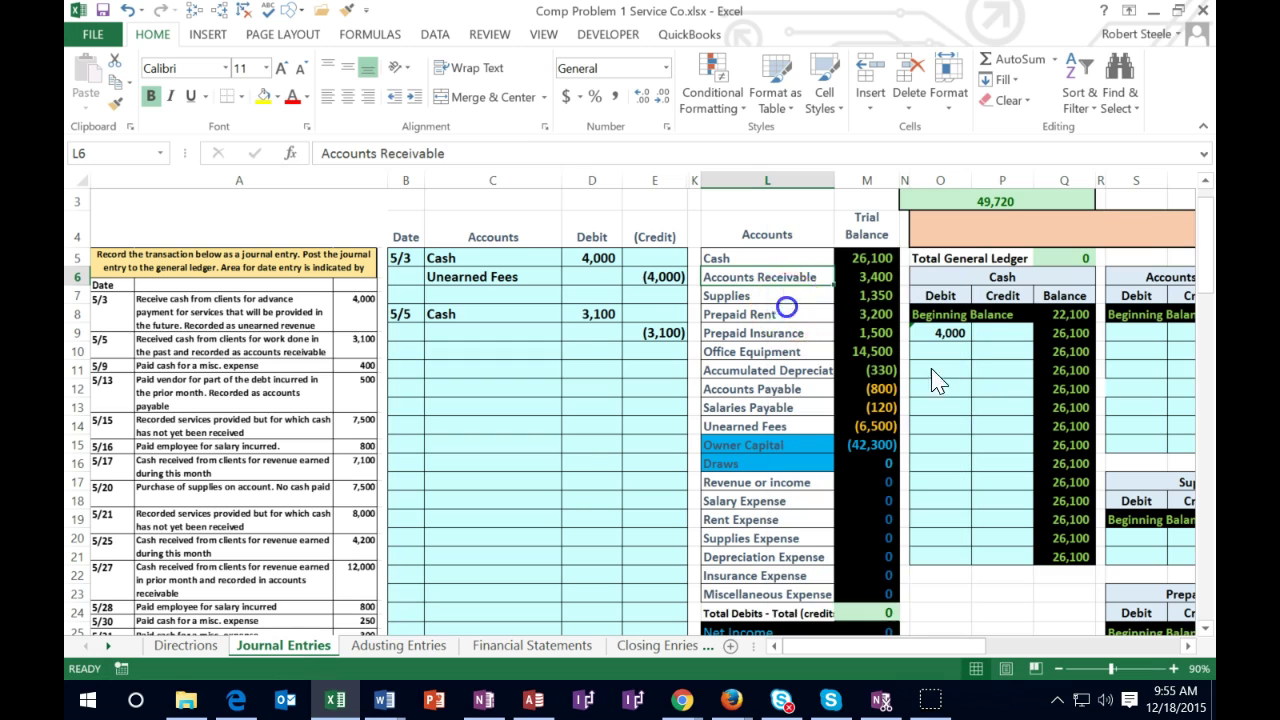
click(455, 330)
right_click(455, 332)
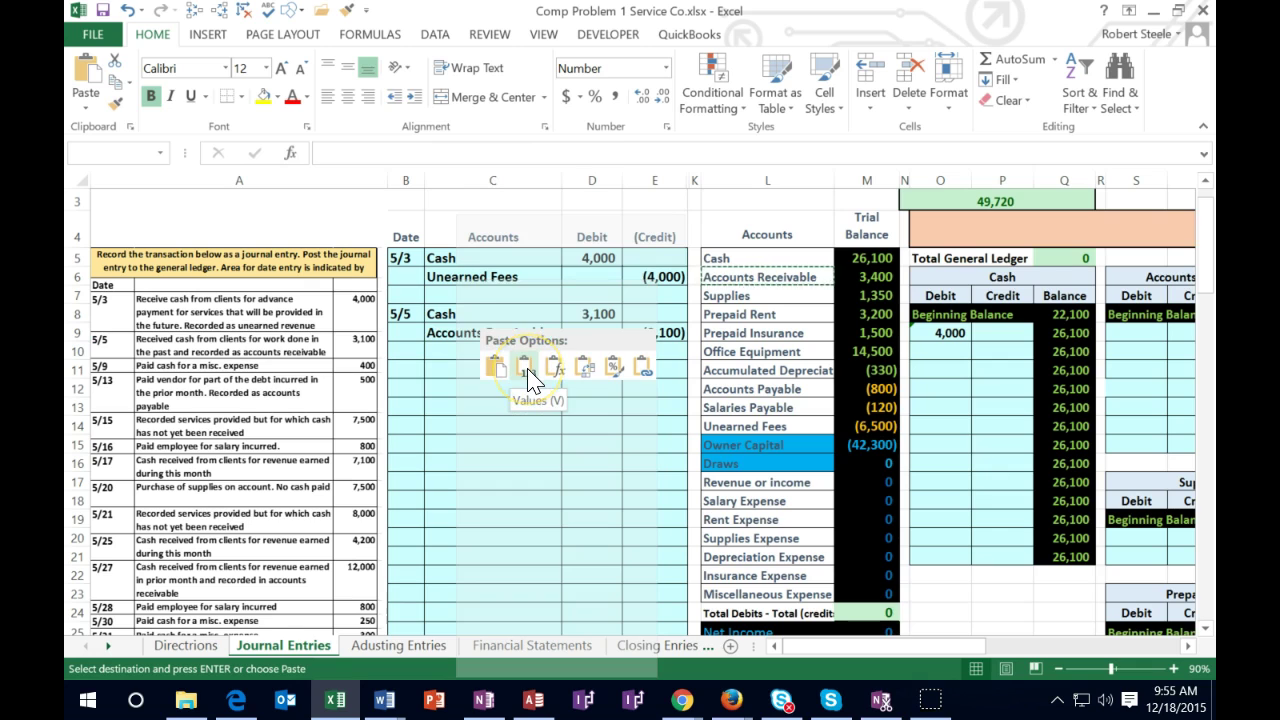
click(525, 370)
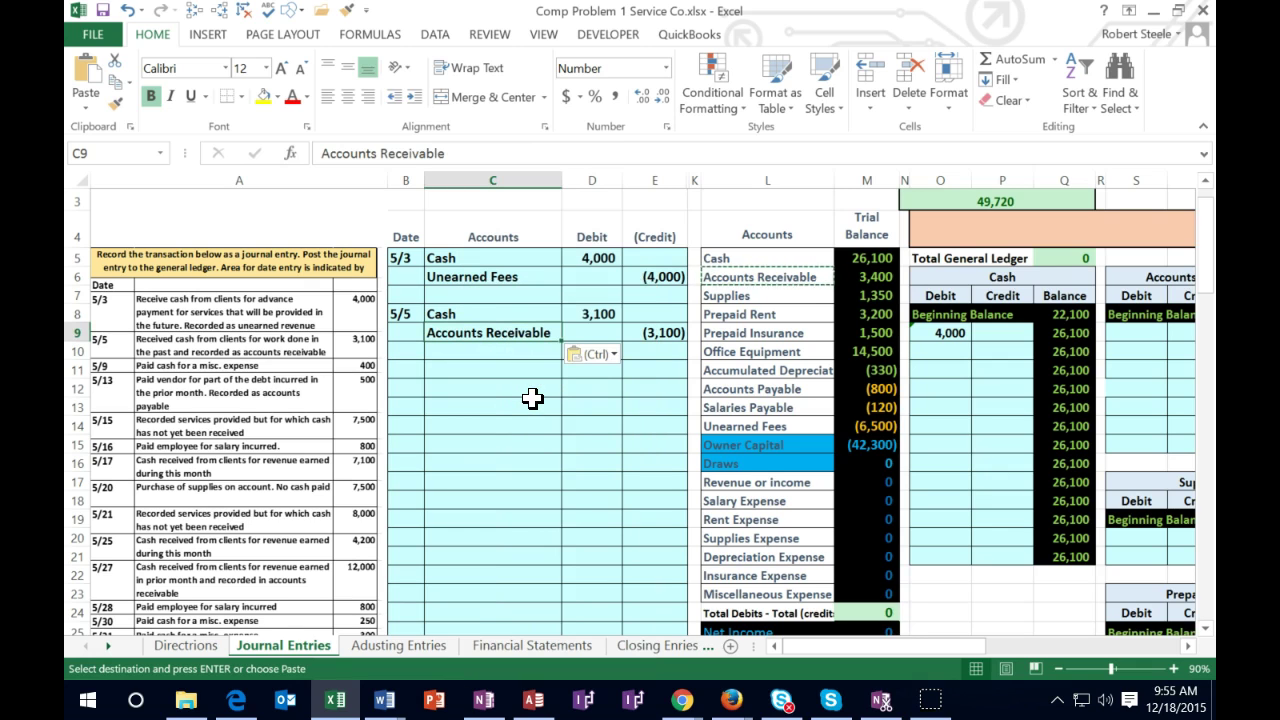
Step: Post the 5/5 cash debit to the Cash ledger account by linking O10 to the journal debit with =D8
key(Right)
key(Right)
key(Right)
key(Right)
key(Right)
key(Right)
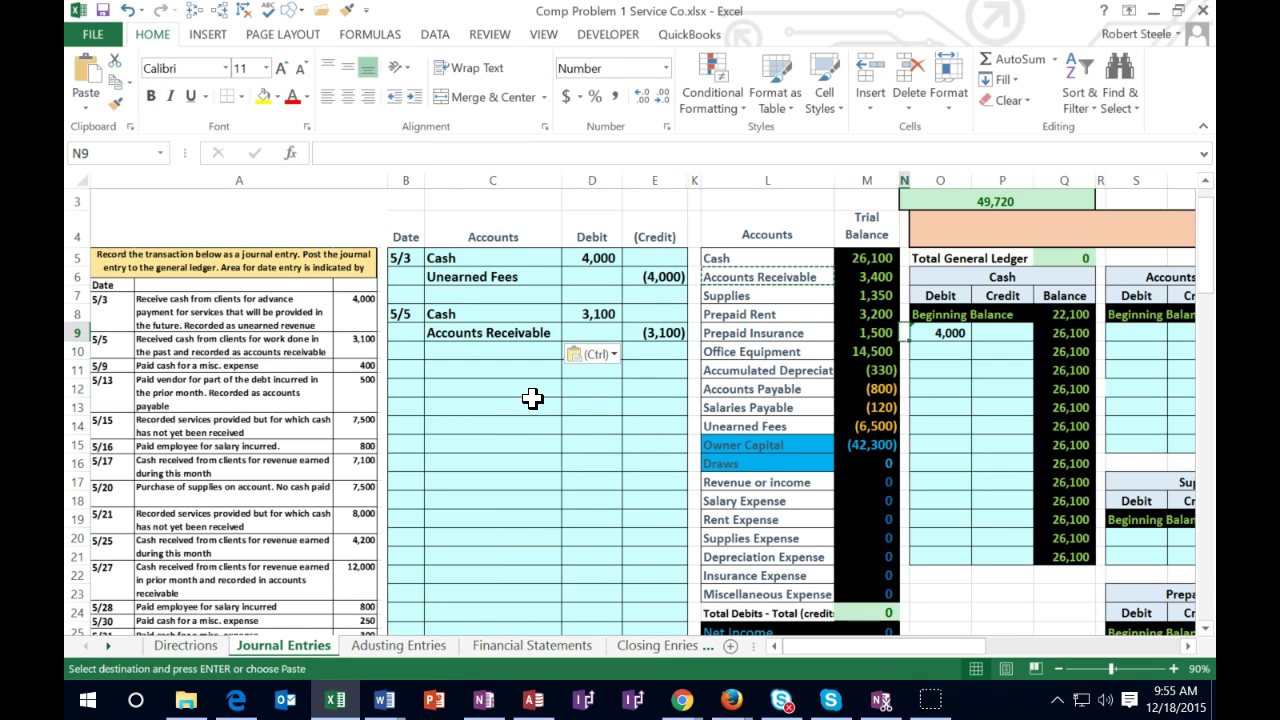
key(Right)
key(Right)
key(Right)
key(Right)
key(Right)
key(Right)
key(Right)
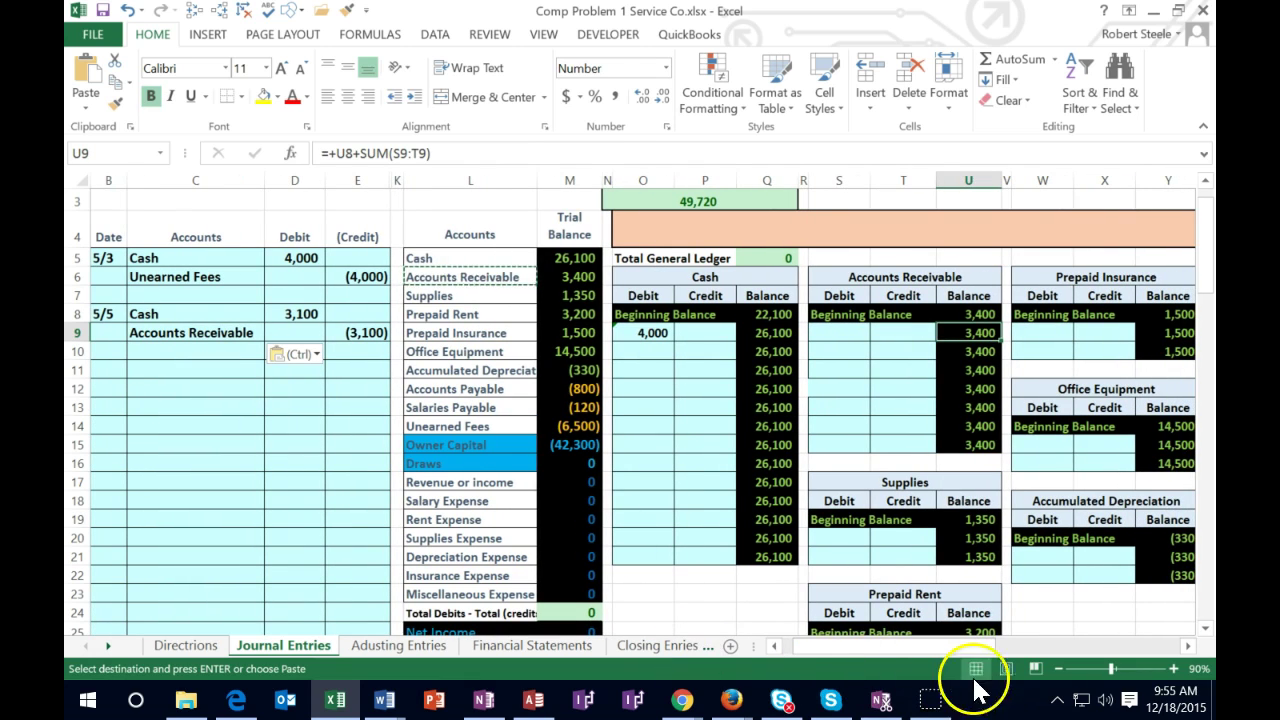
click(1058, 668)
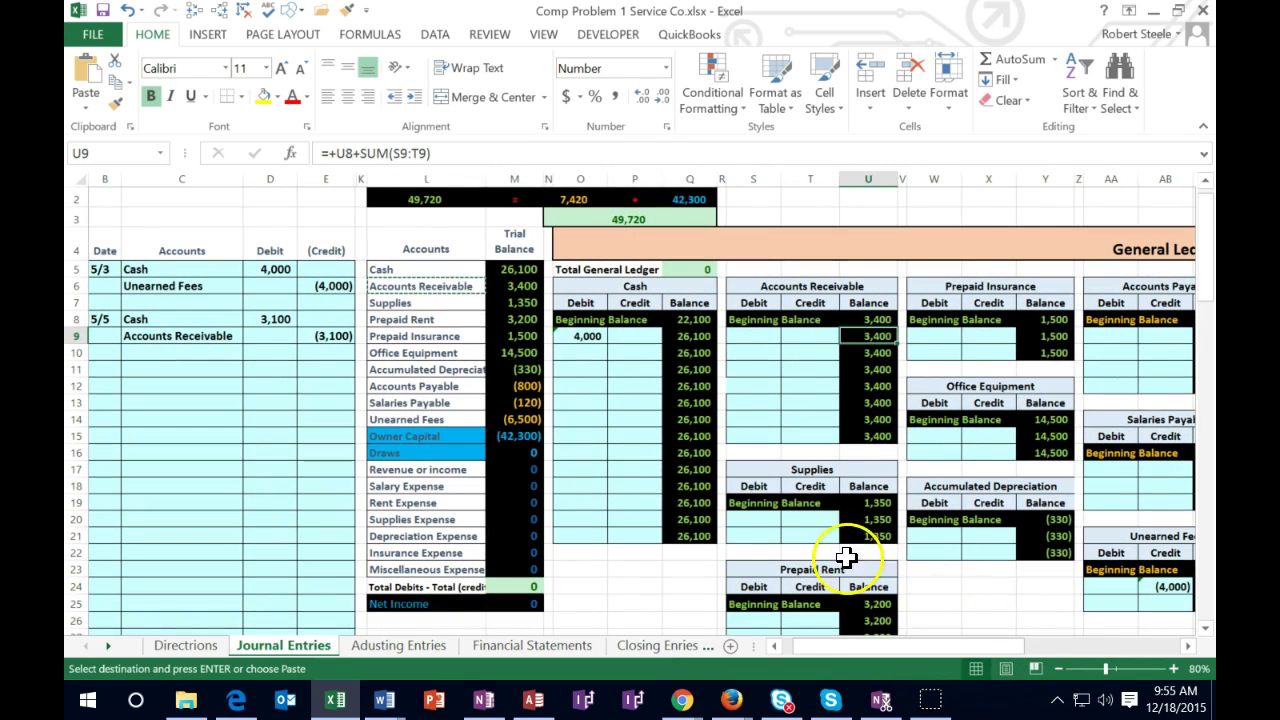
click(580, 352)
drag(211, 325, 247, 316)
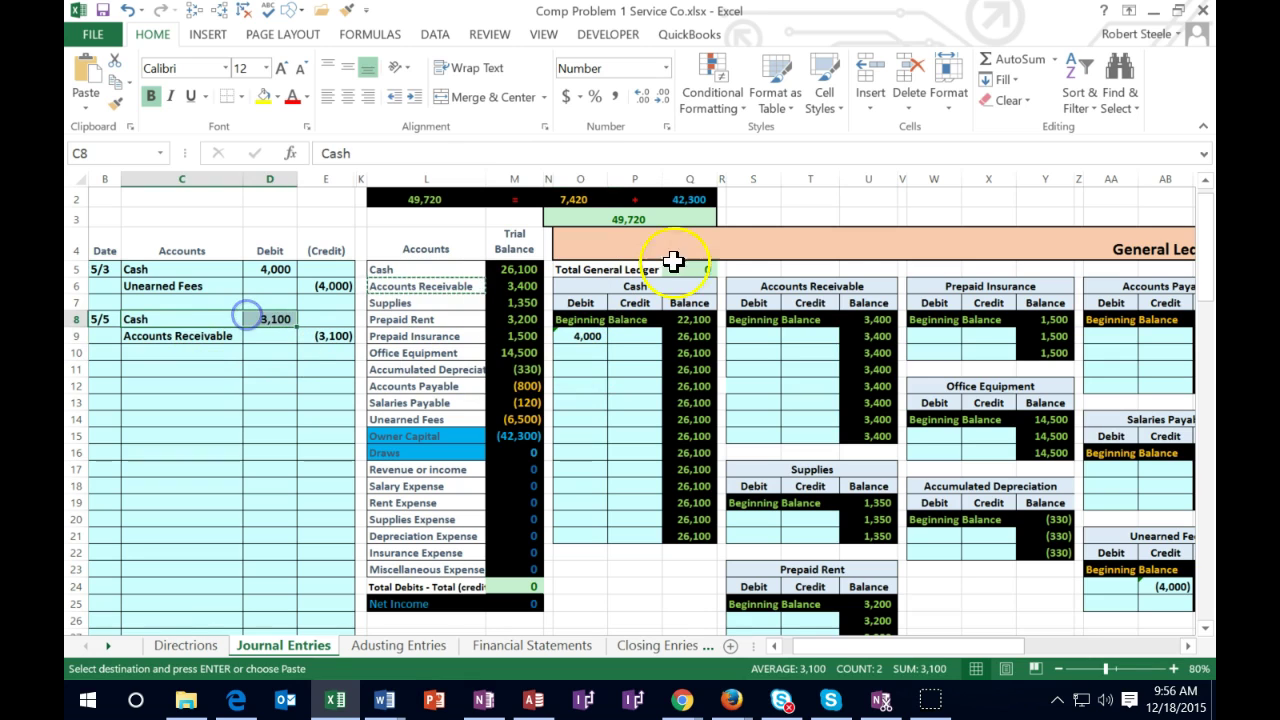
click(1110, 249)
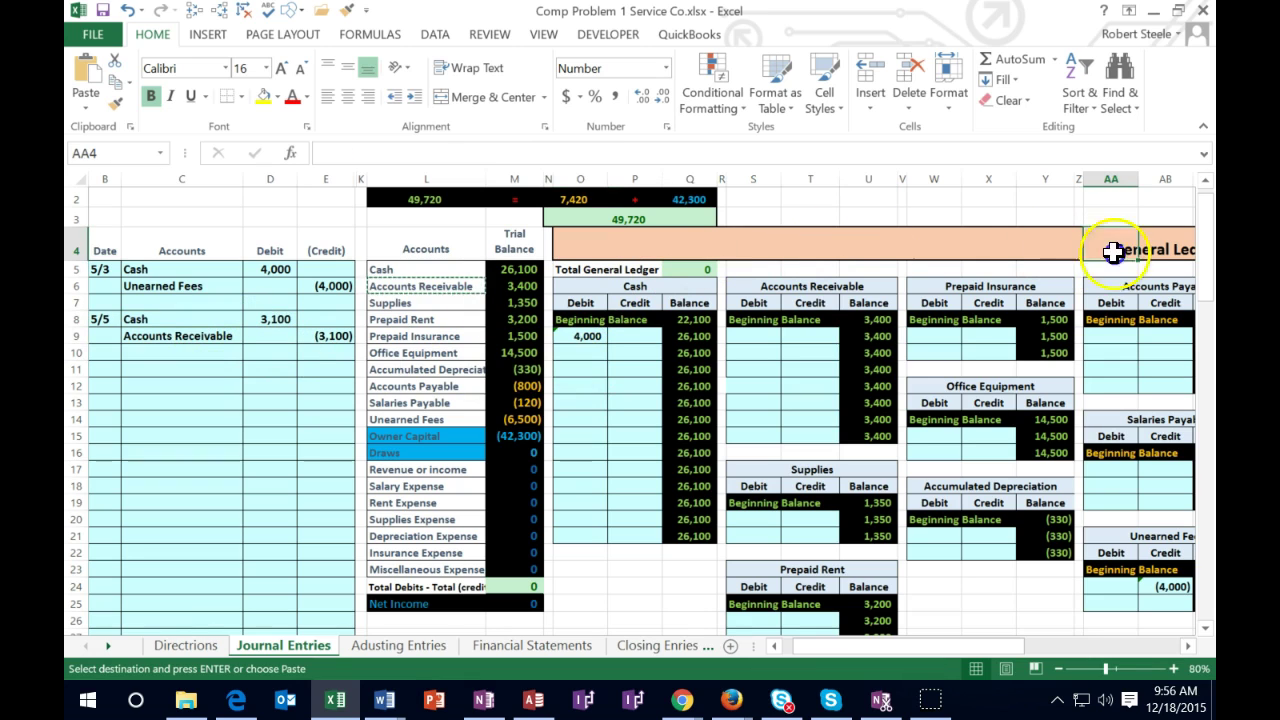
click(585, 286)
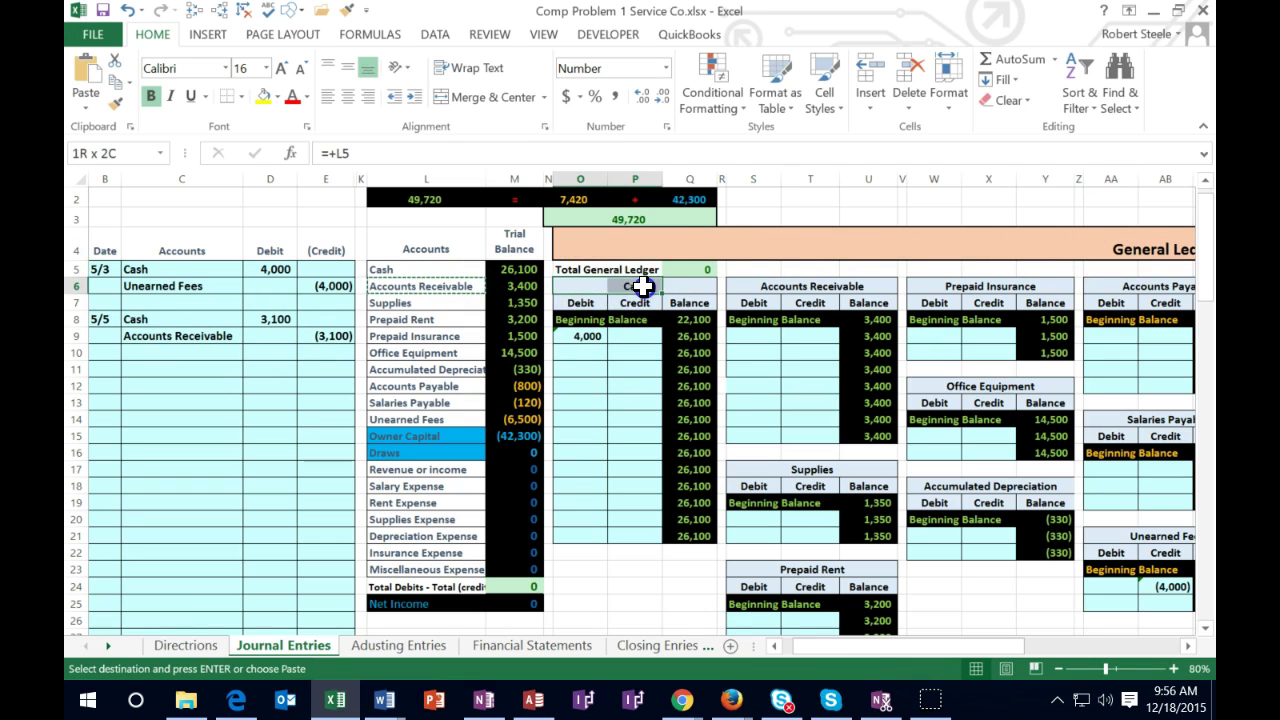
click(592, 348)
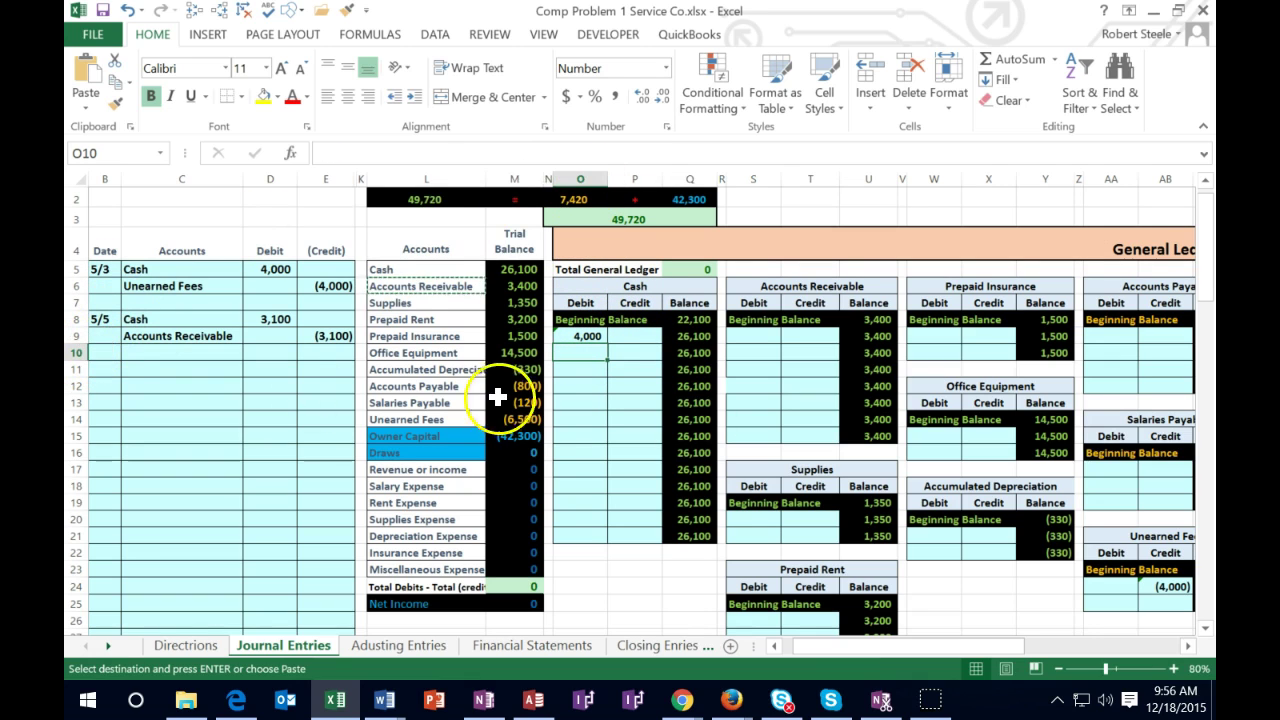
text(=)
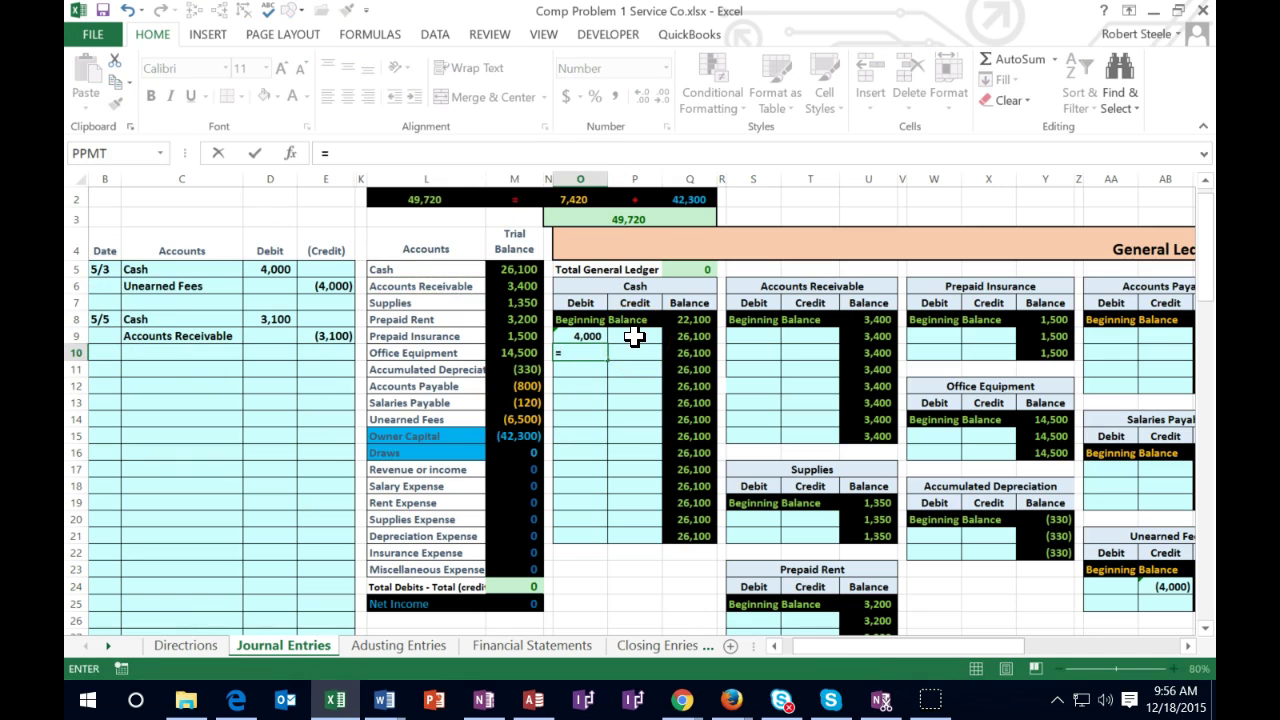
click(280, 317)
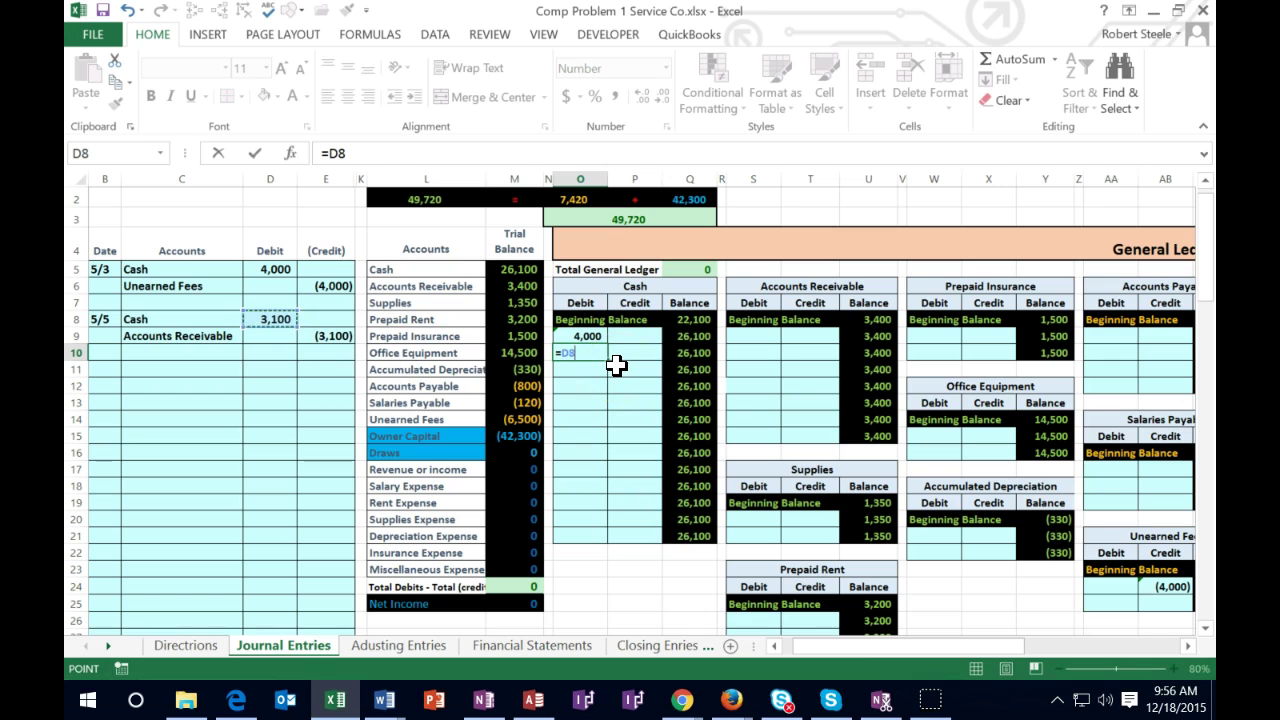
key(Return)
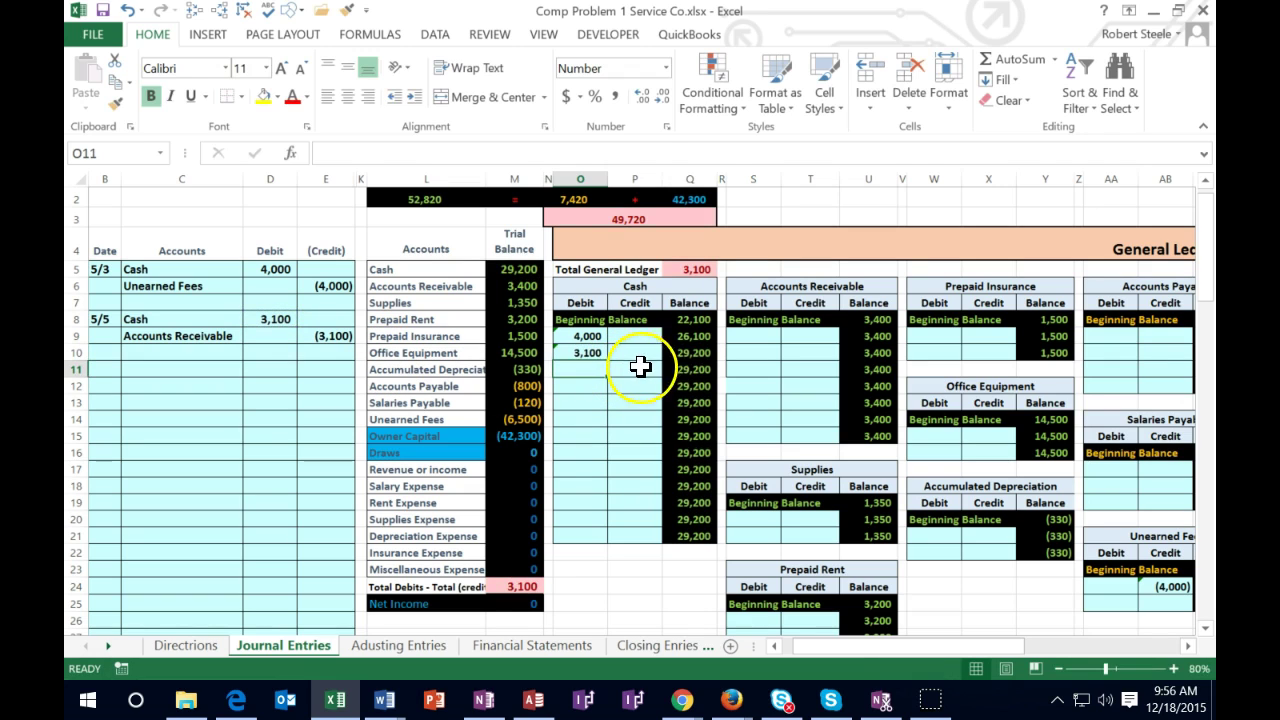
Step: Examine the Cash ledger's running balance after the 5/5 posting, the trial balance difference in M24, and the Cash balance in M5
click(682, 338)
click(688, 352)
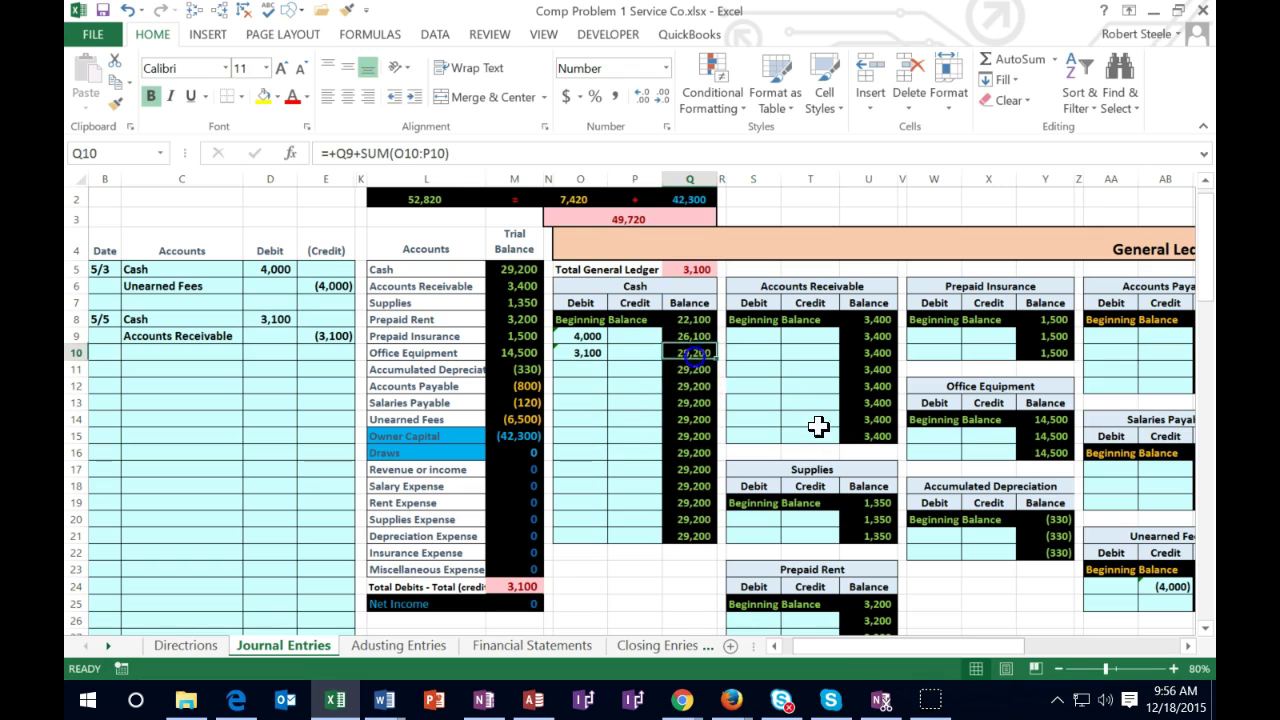
click(530, 586)
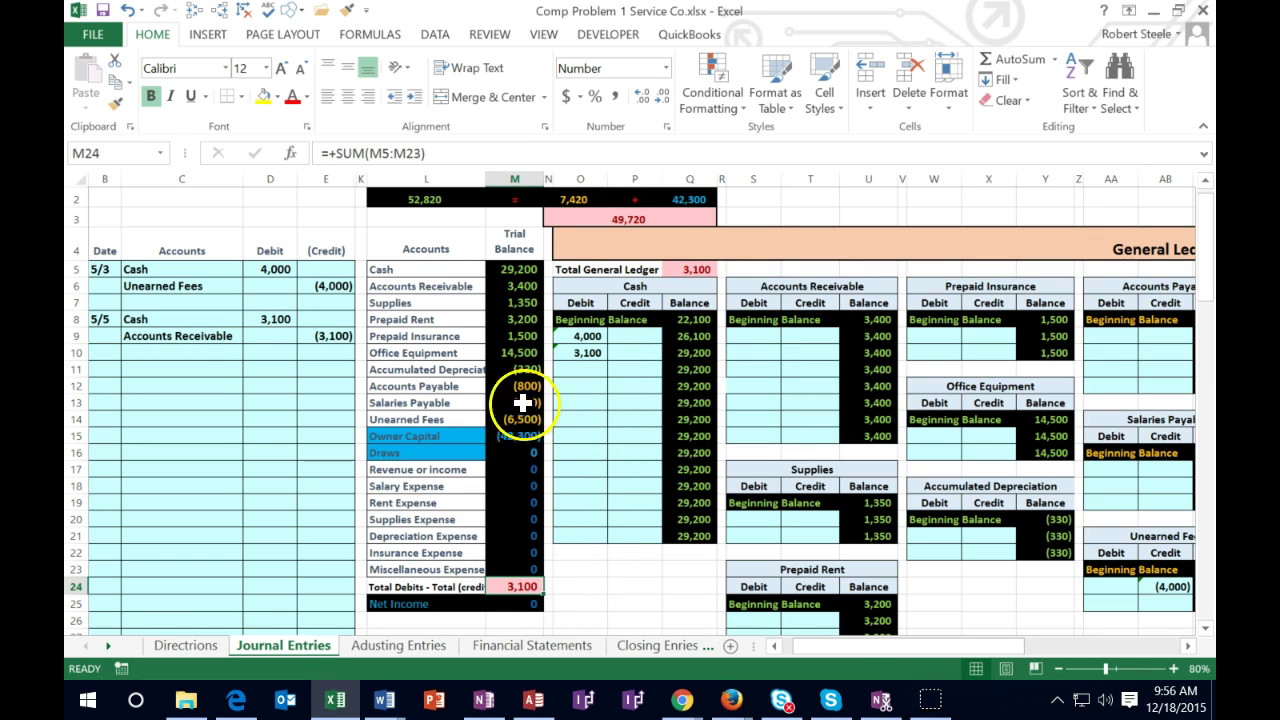
click(511, 270)
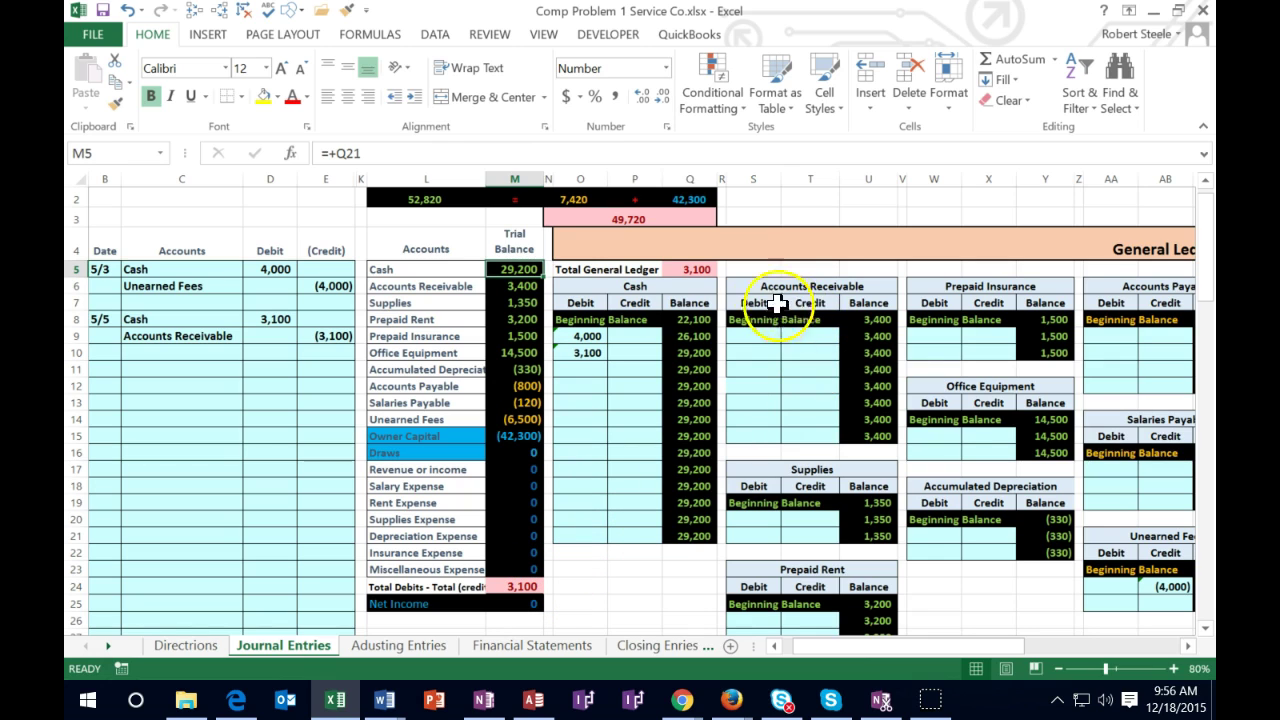
Step: Post the 5/5 credit to the Accounts Receivable ledger account by linking T9 to the journal credit with =E9
drag(750, 282, 857, 287)
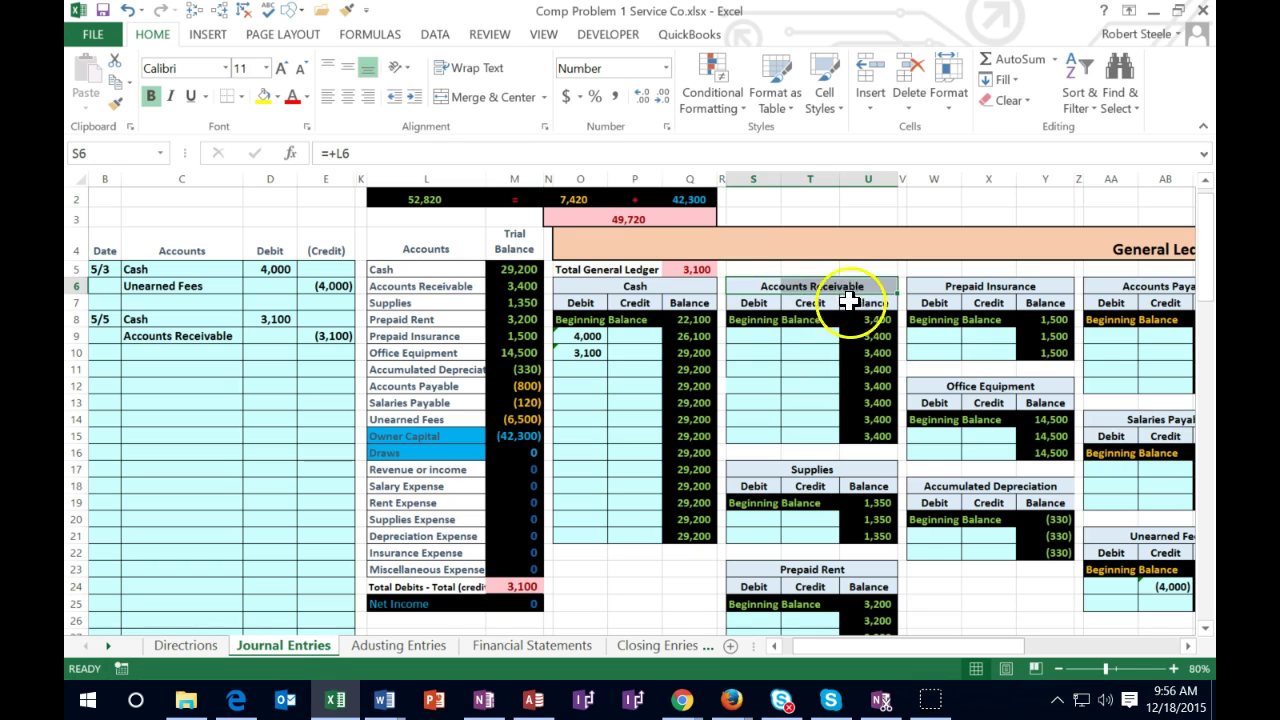
click(821, 335)
click(820, 365)
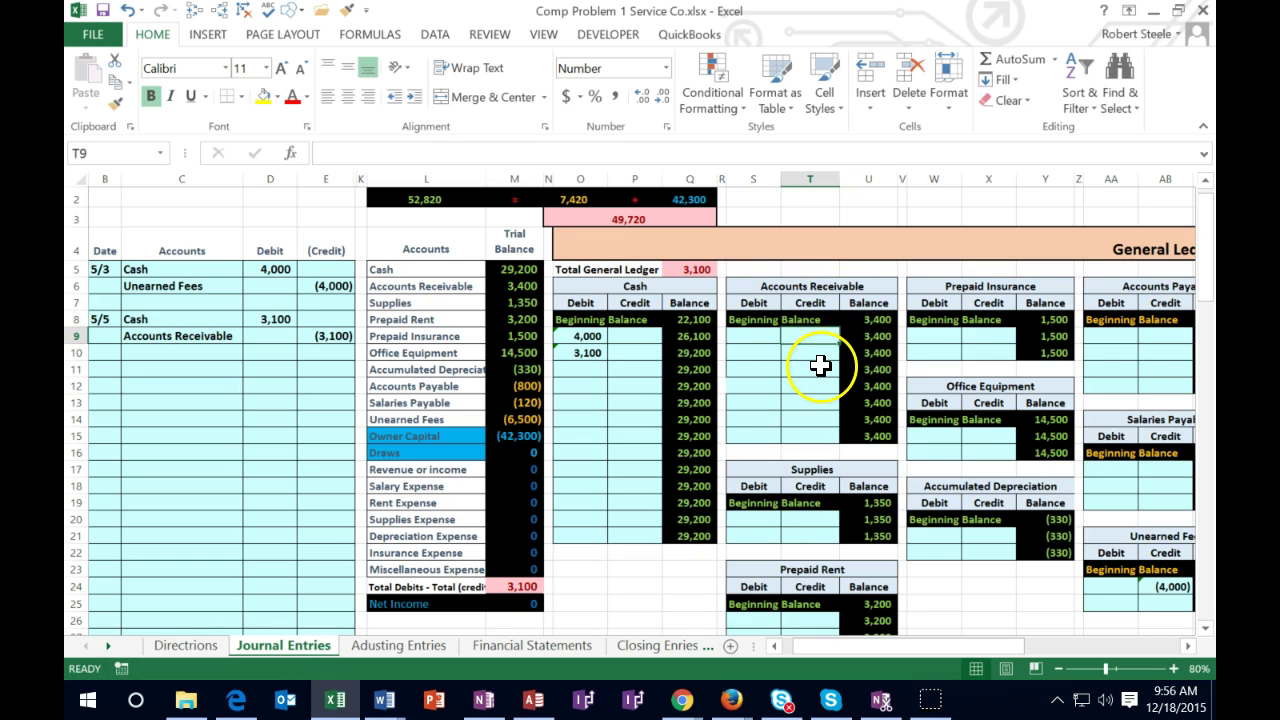
text(=)
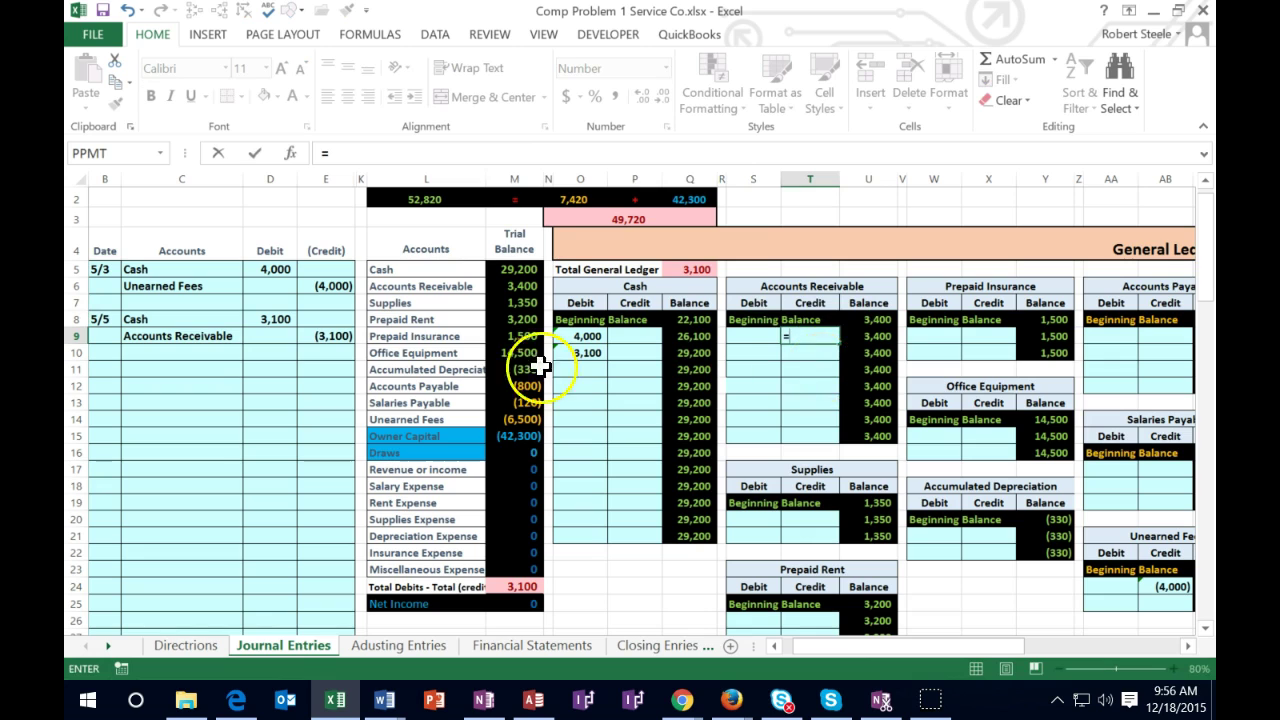
click(345, 337)
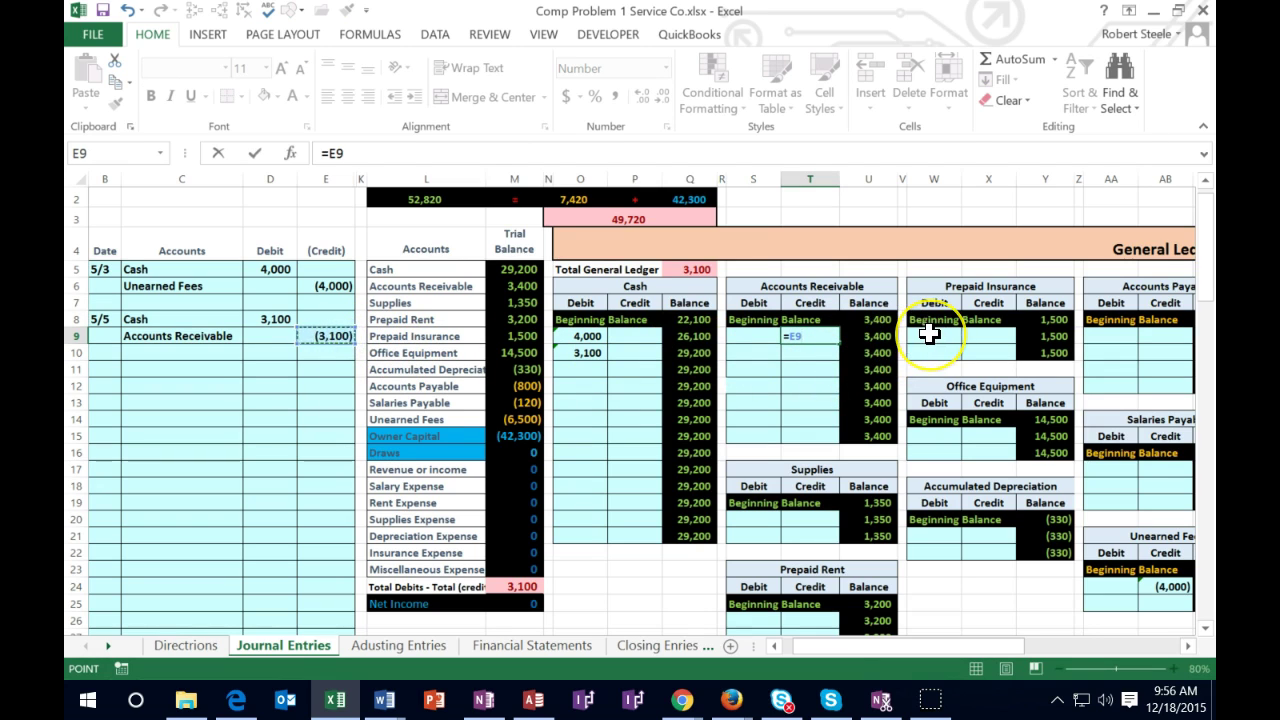
key(Return)
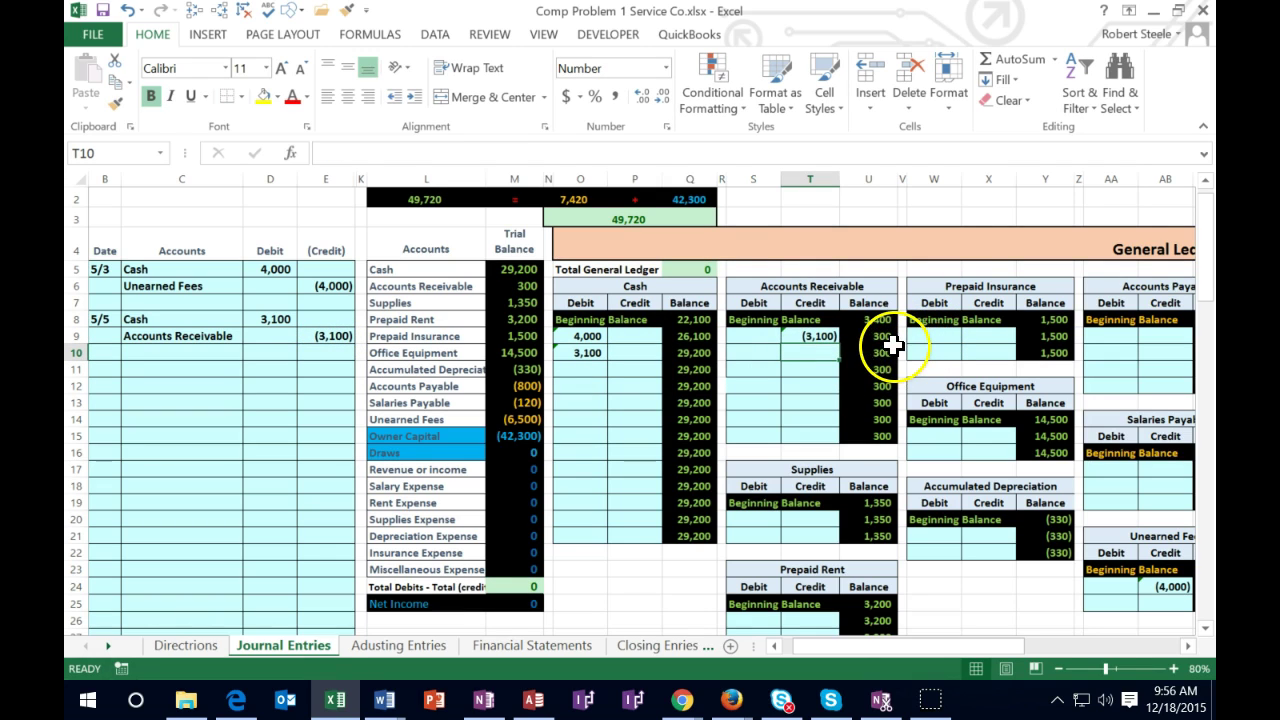
Step: Trace the precedents of the Accounts Receivable trial balance amount in M6 and view the customization options for Trace Precedents
click(538, 287)
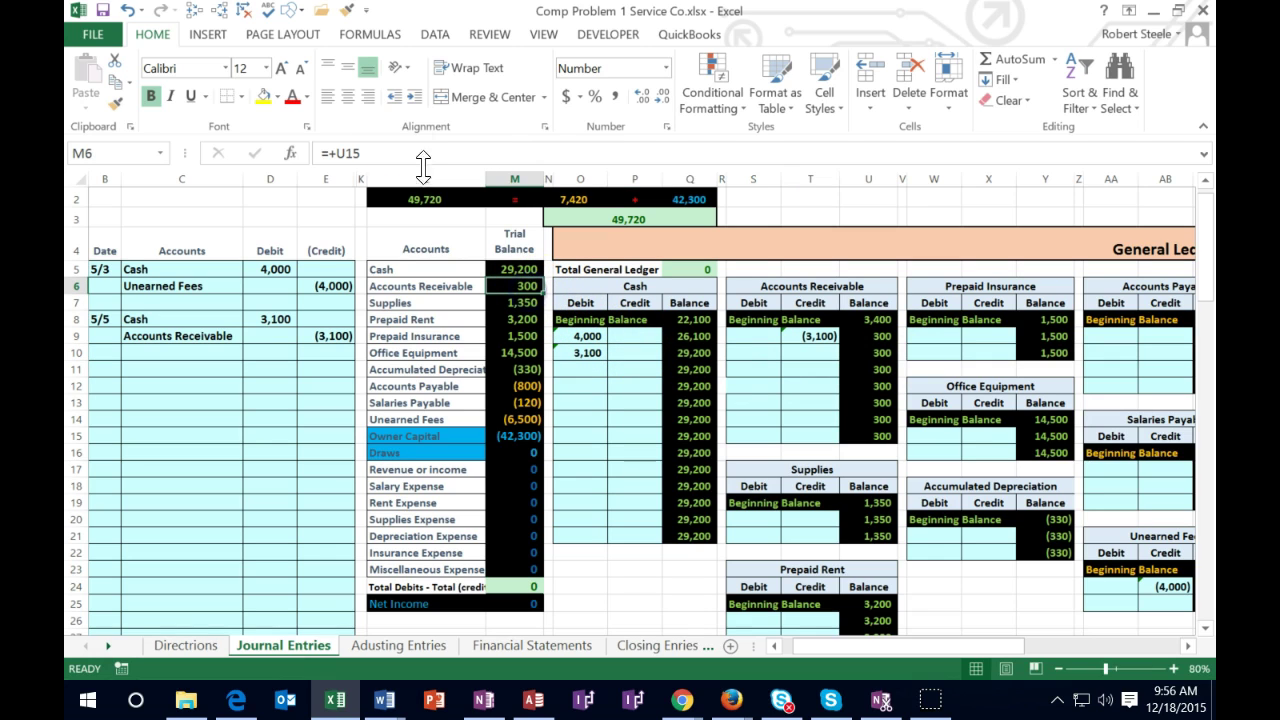
click(194, 12)
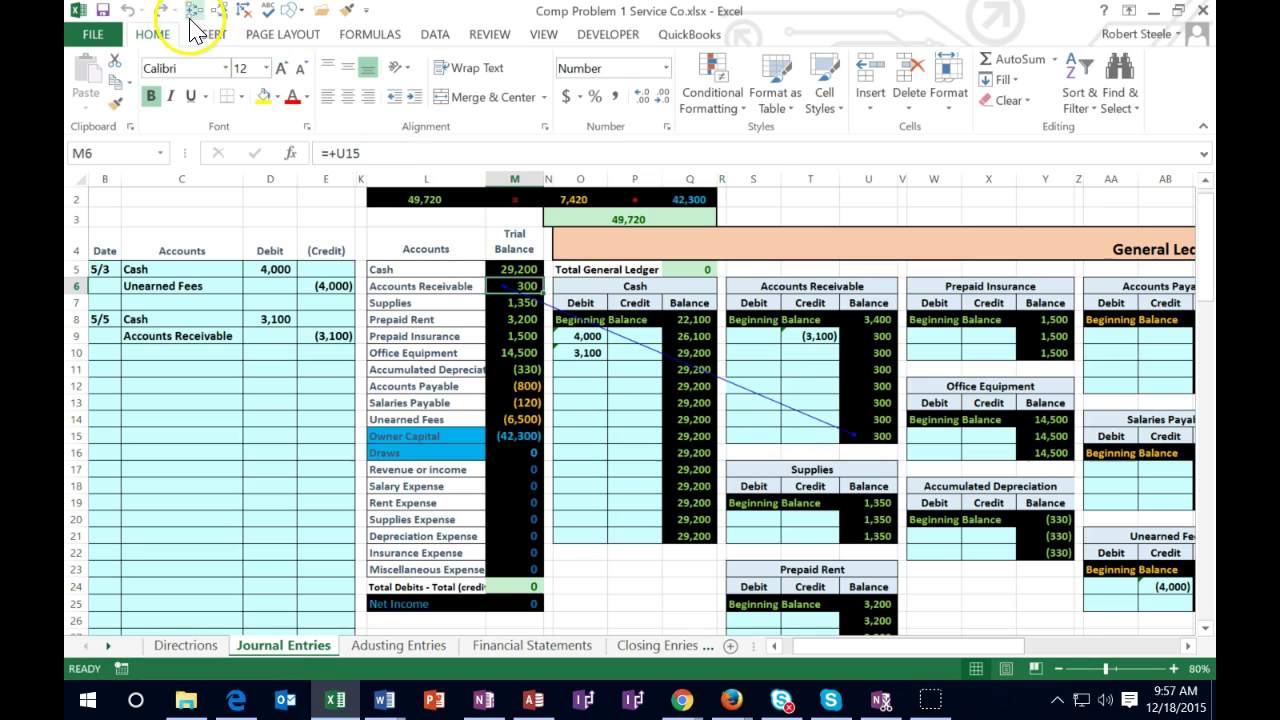
click(432, 34)
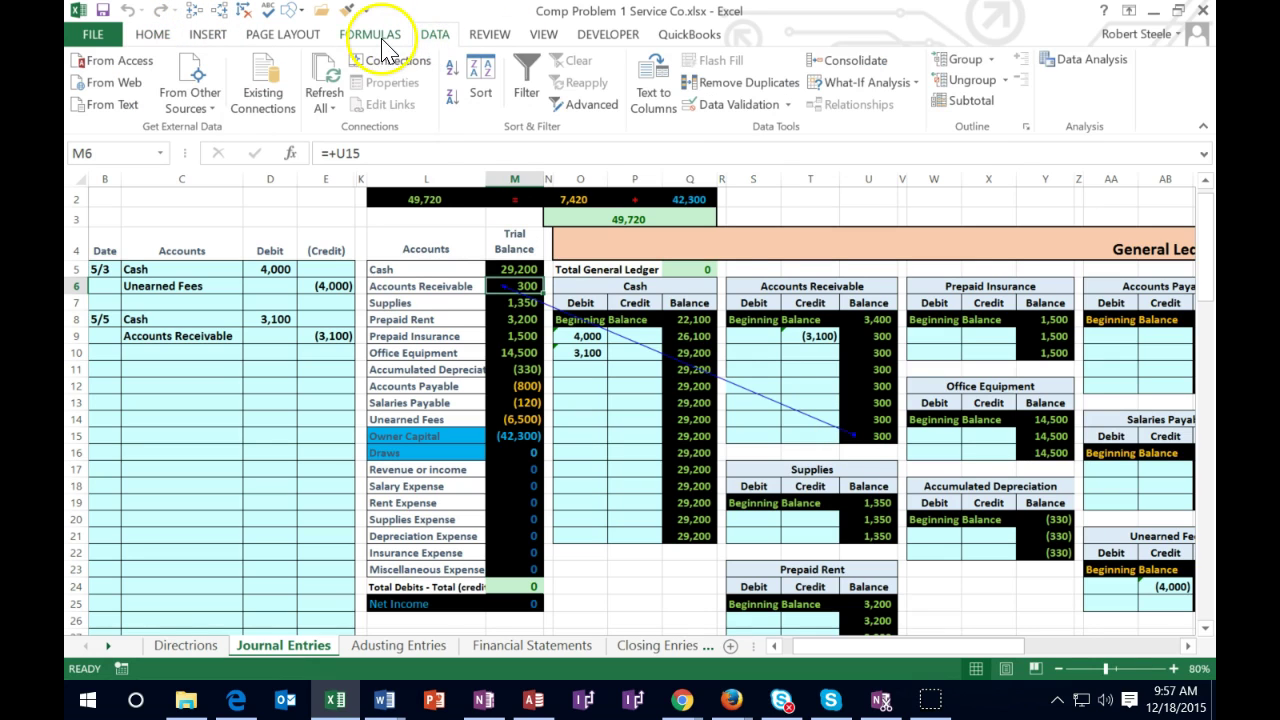
click(382, 40)
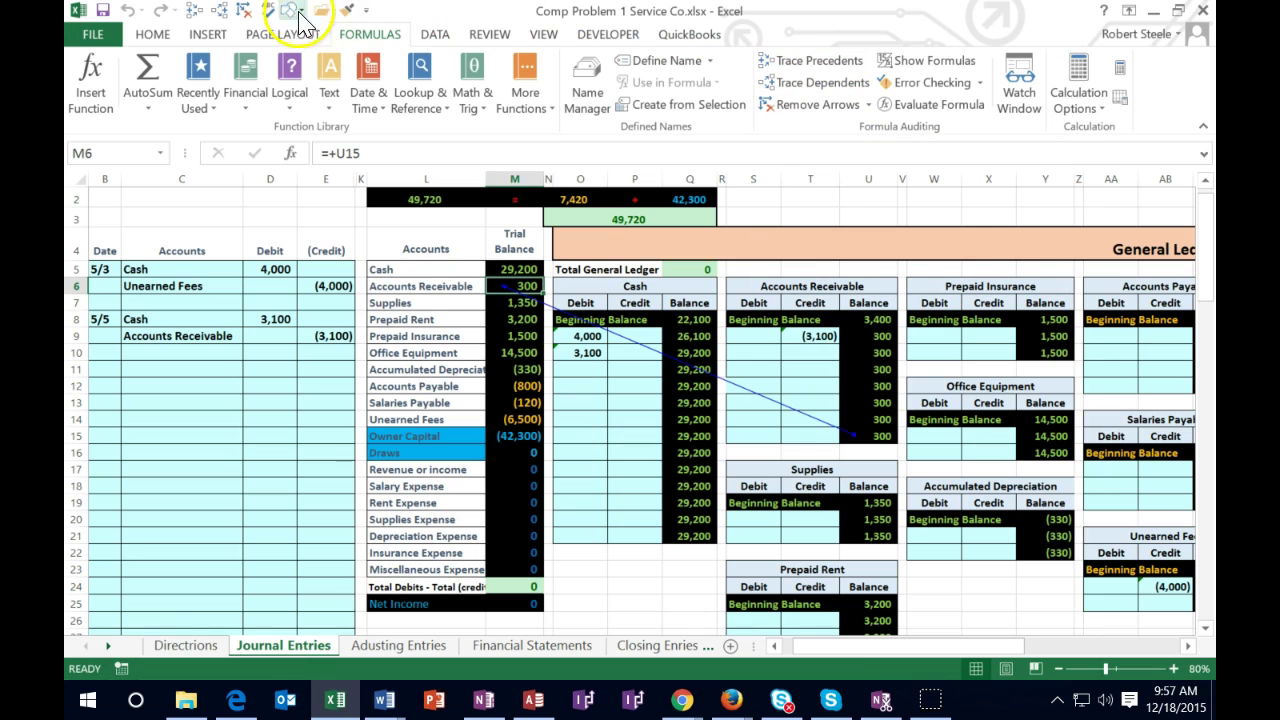
right_click(787, 70)
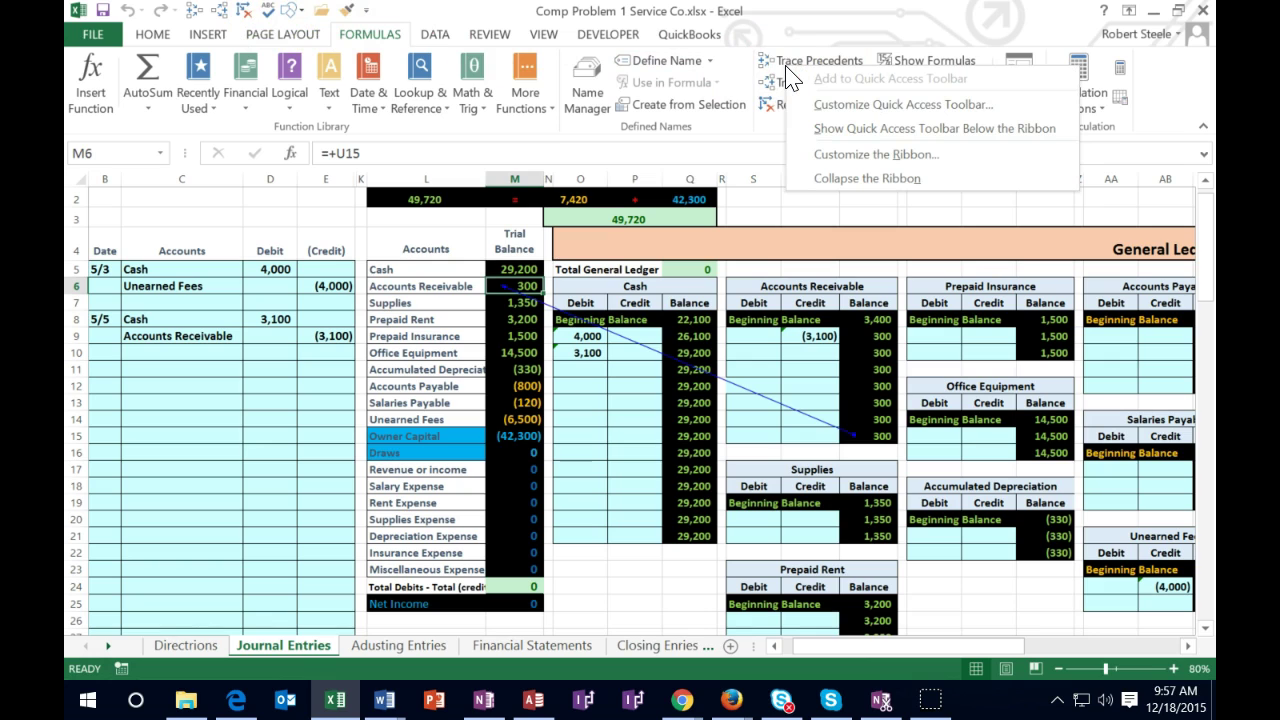
click(752, 22)
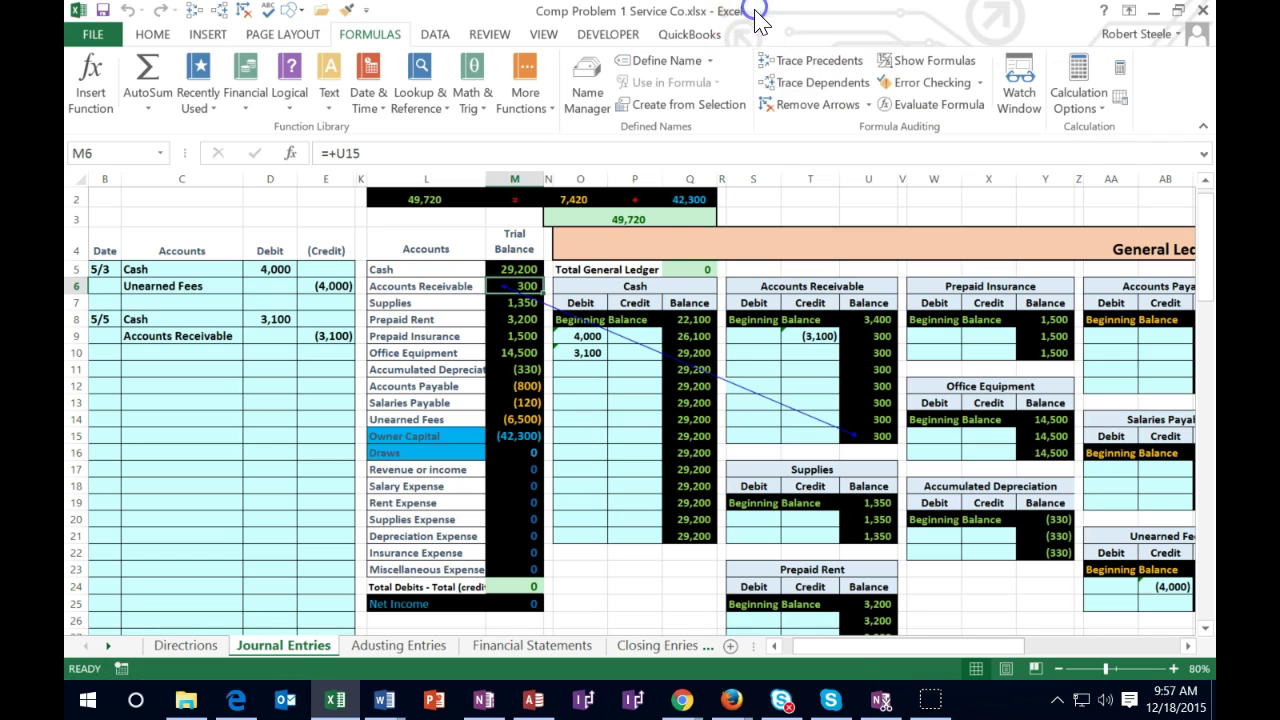
click(577, 421)
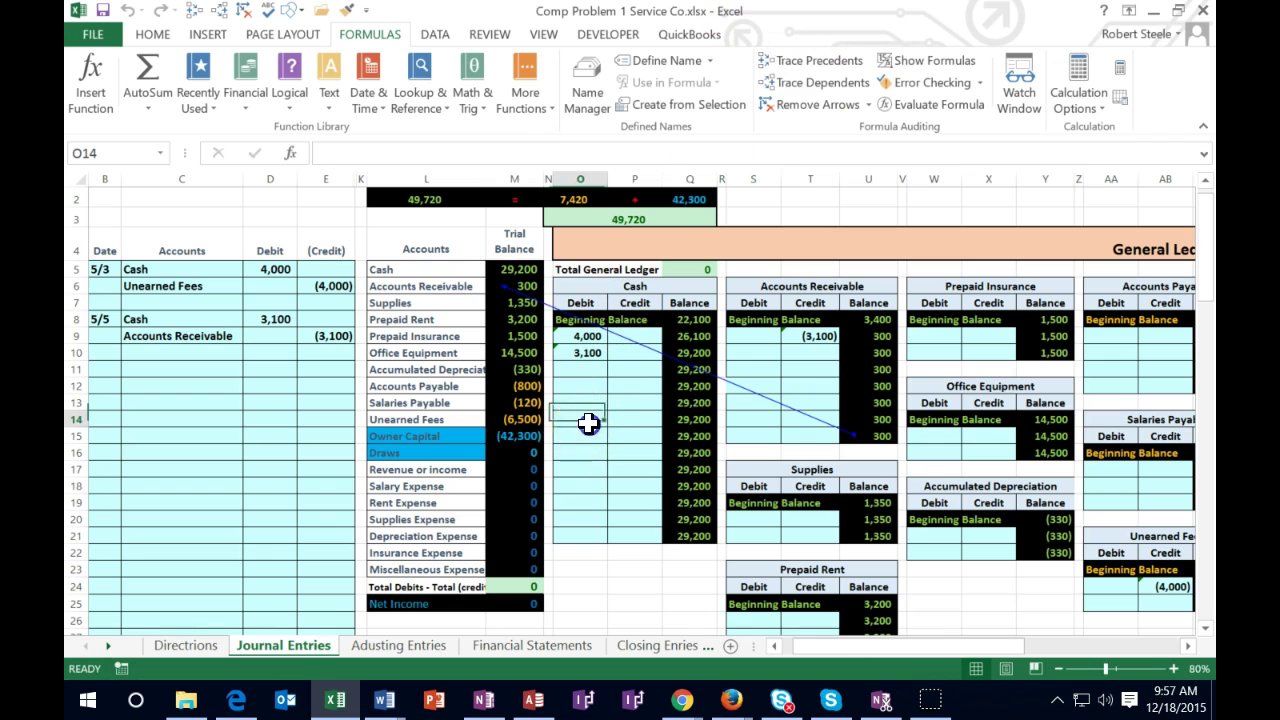
Step: Enter the date 5/9 in B11 to start the journal entry for the cash payment of a misc. expense
click(1174, 669)
click(631, 354)
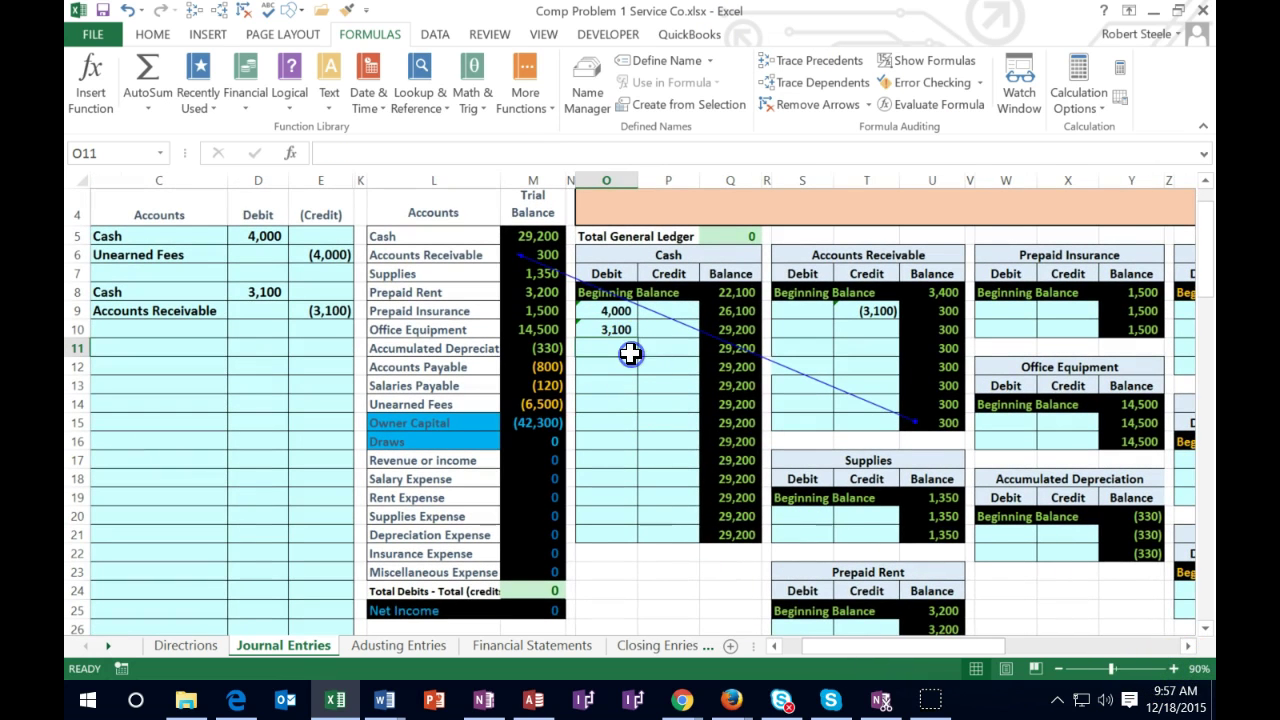
key(Left)
key(Left)
key(Left)
key(Left)
key(Left)
key(Left)
key(Left)
key(Left)
key(Left)
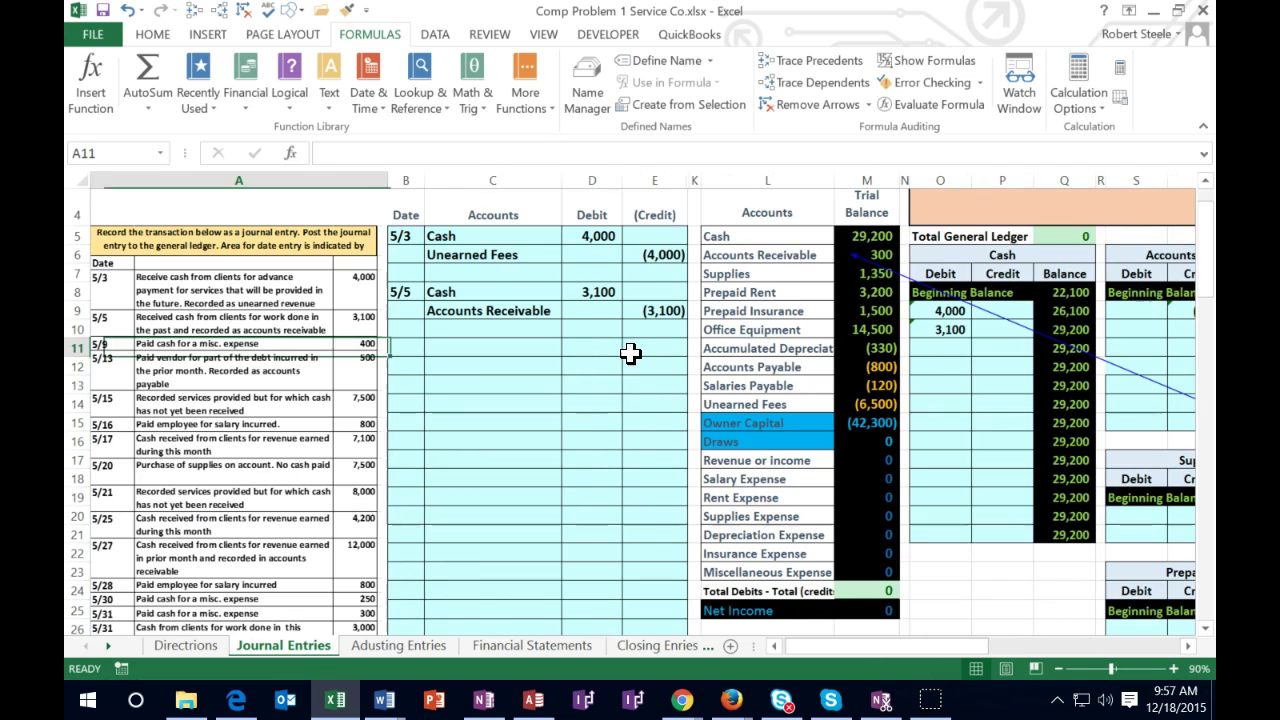
key(Right)
key(Right)
key(Left)
text(5/9)
key(Return)
key(Up)
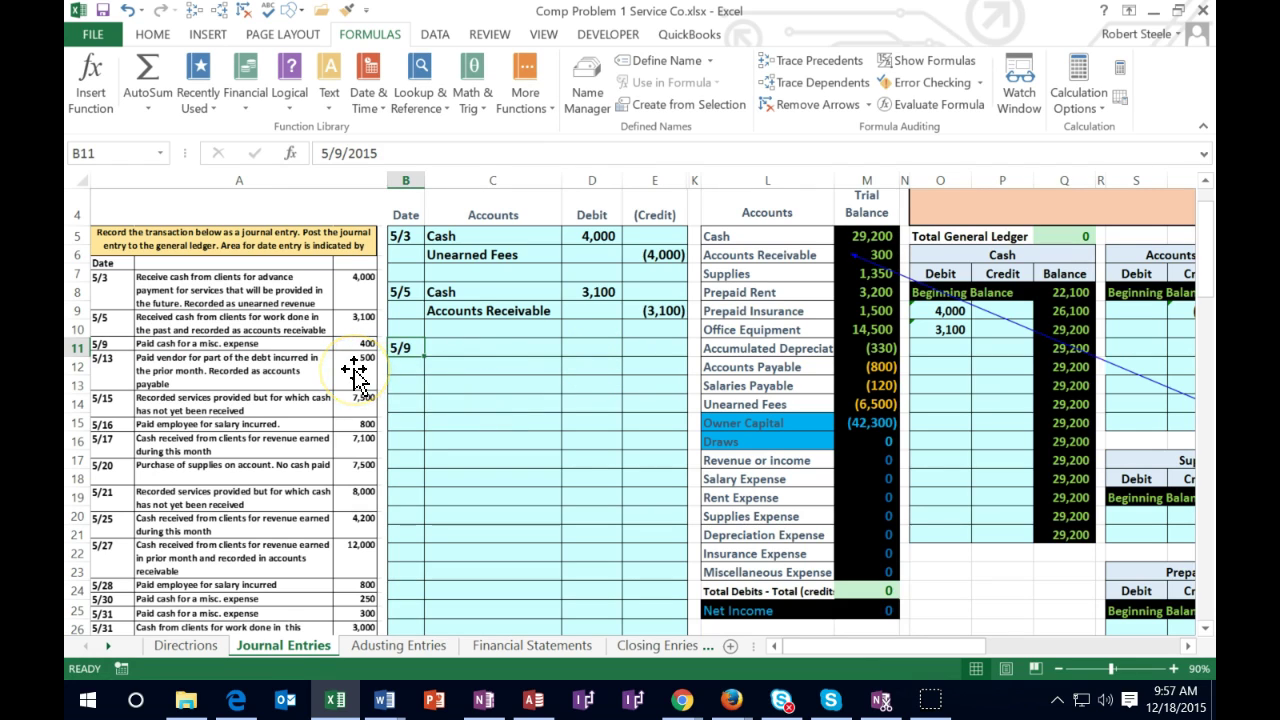
Step: Check the Cash line in the trial balance, and paste its account name as values into C12 as the credited account
click(457, 346)
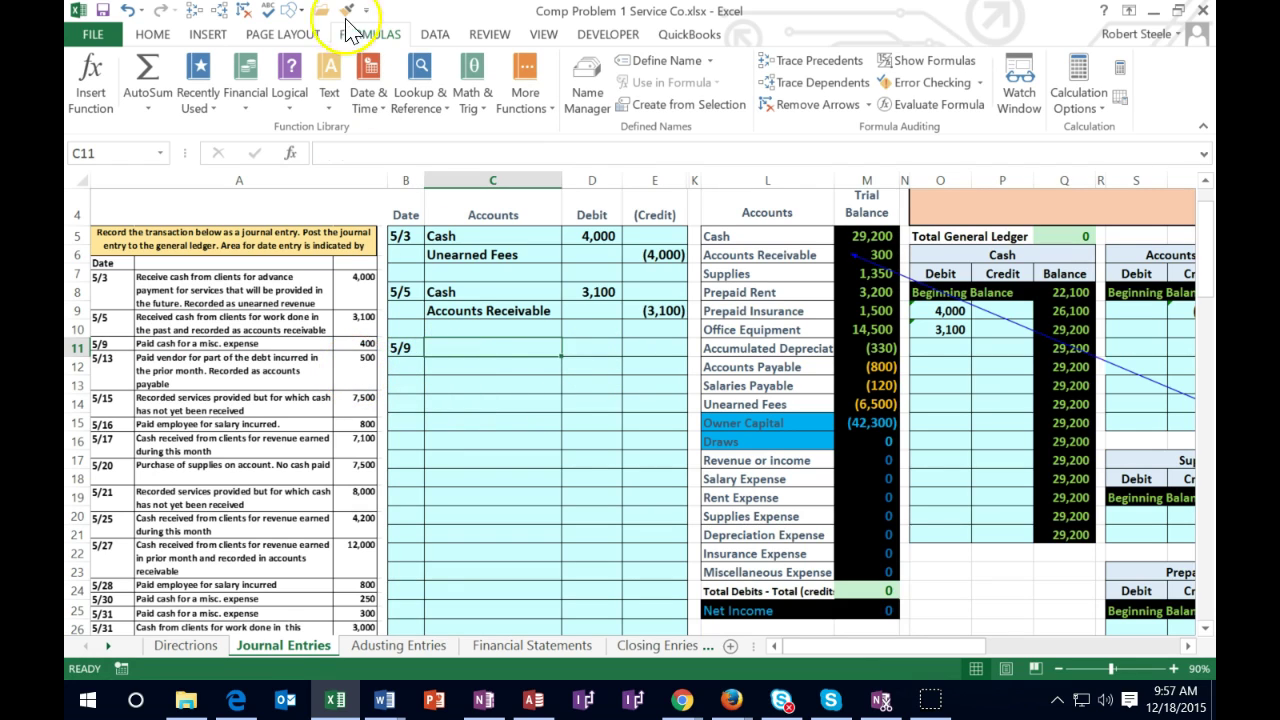
drag(790, 237, 878, 235)
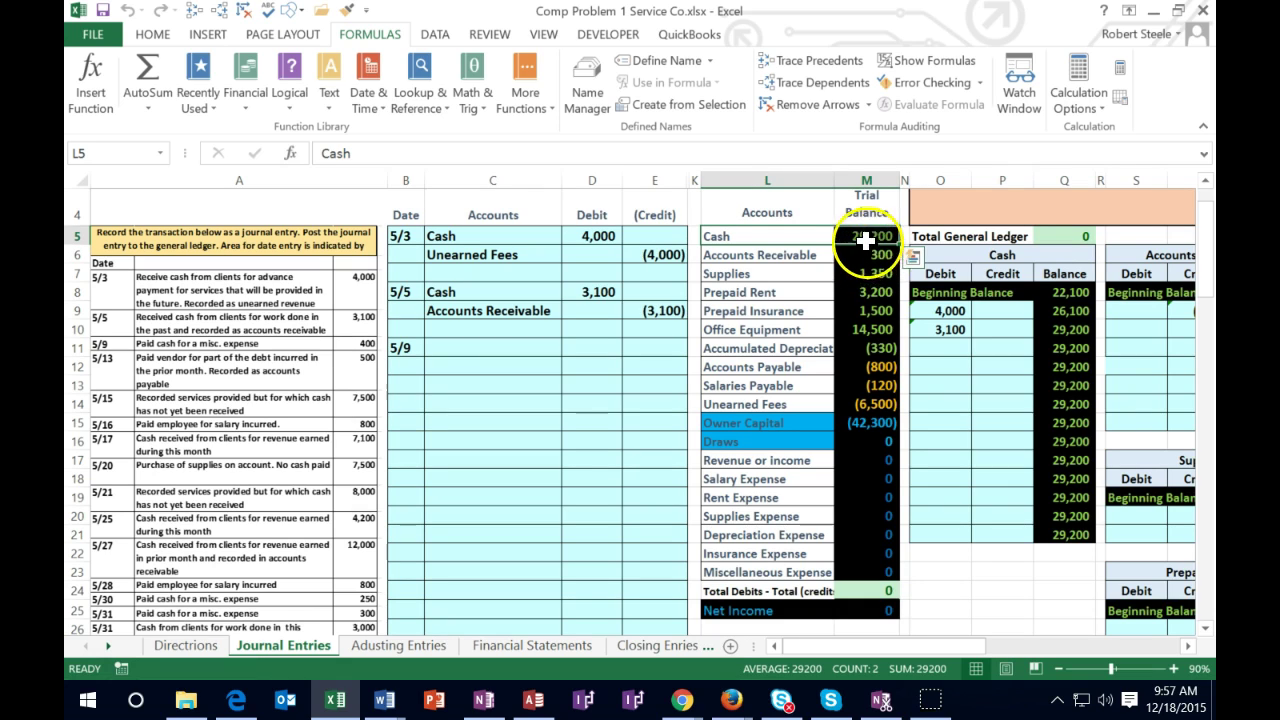
click(855, 236)
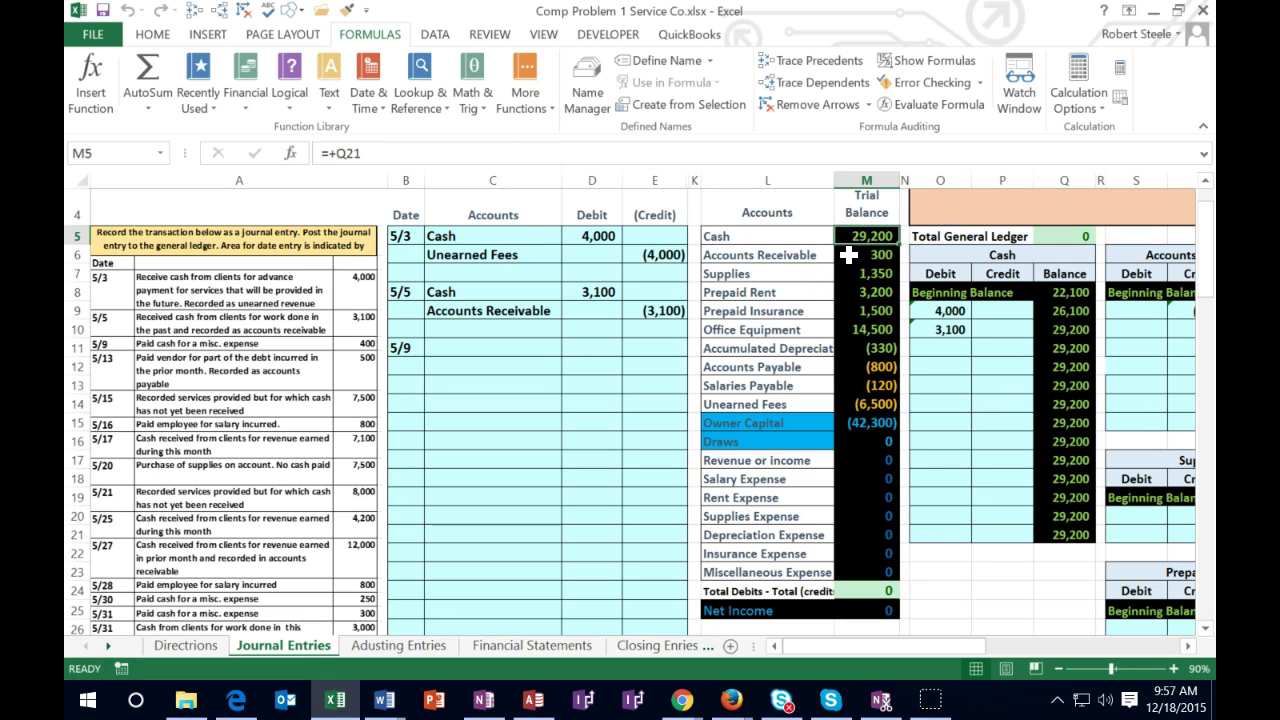
right_click(752, 234)
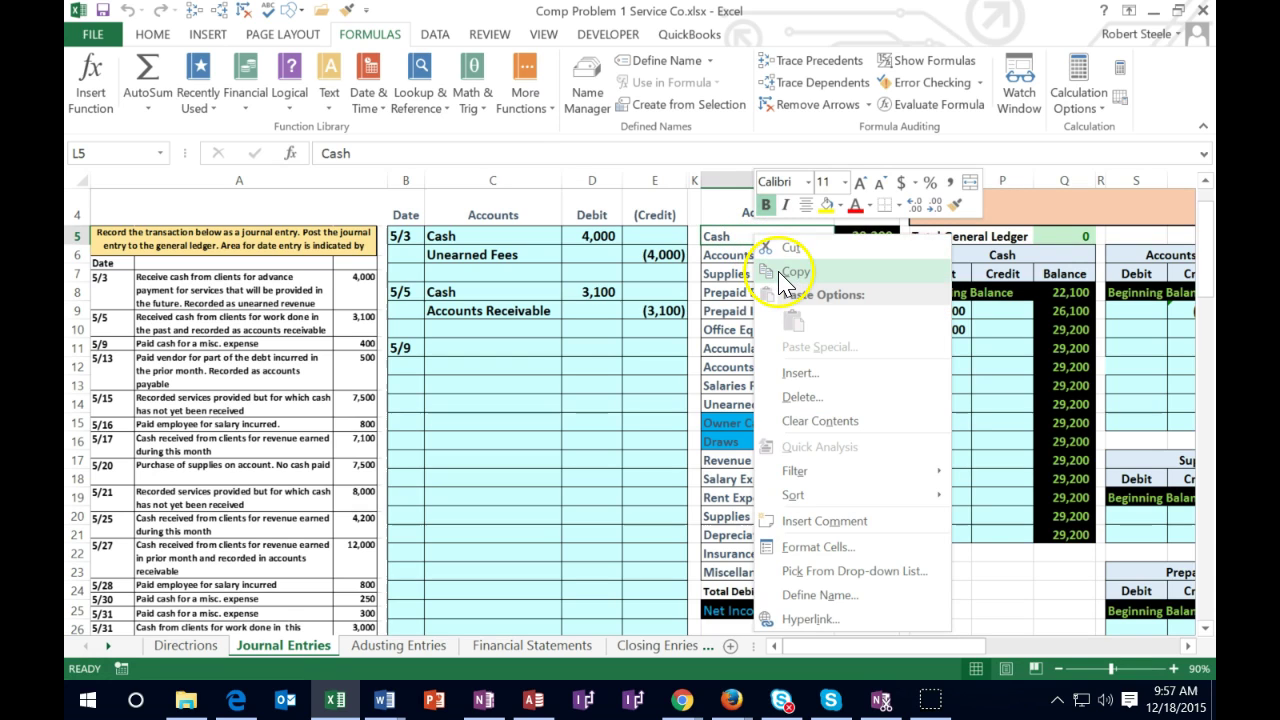
click(778, 271)
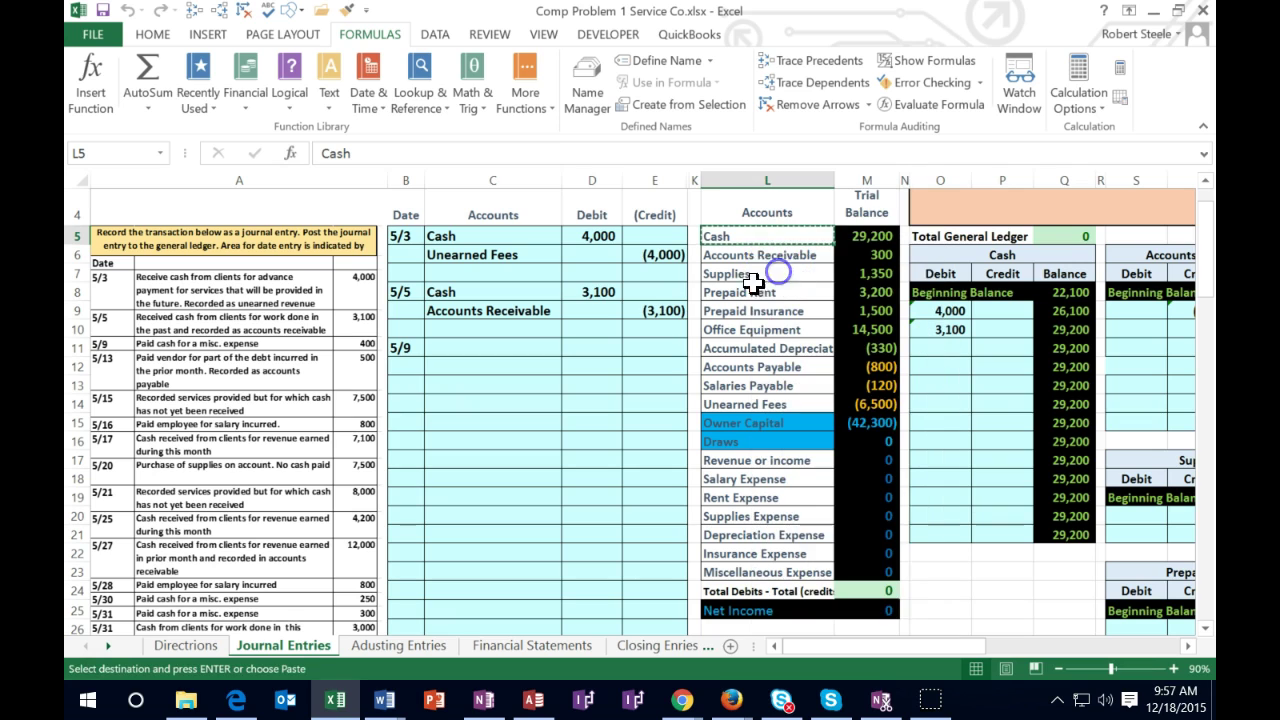
click(410, 346)
drag(427, 346, 443, 346)
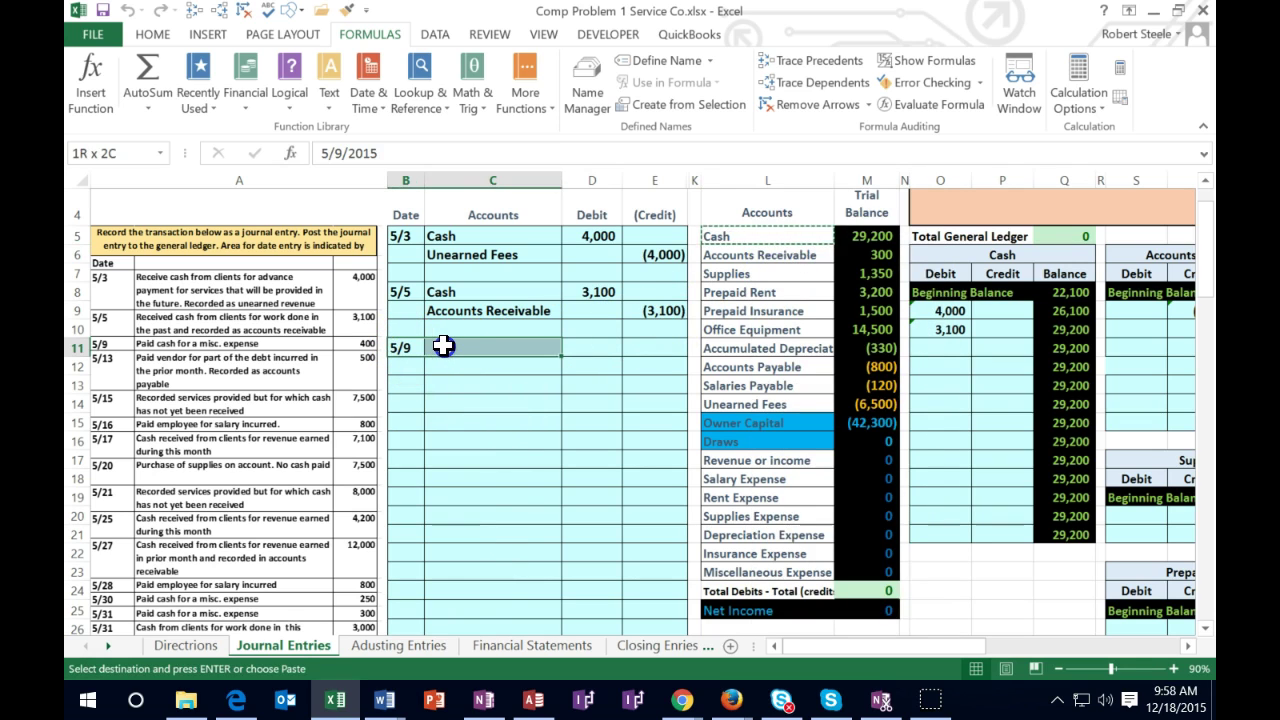
click(445, 366)
right_click(447, 366)
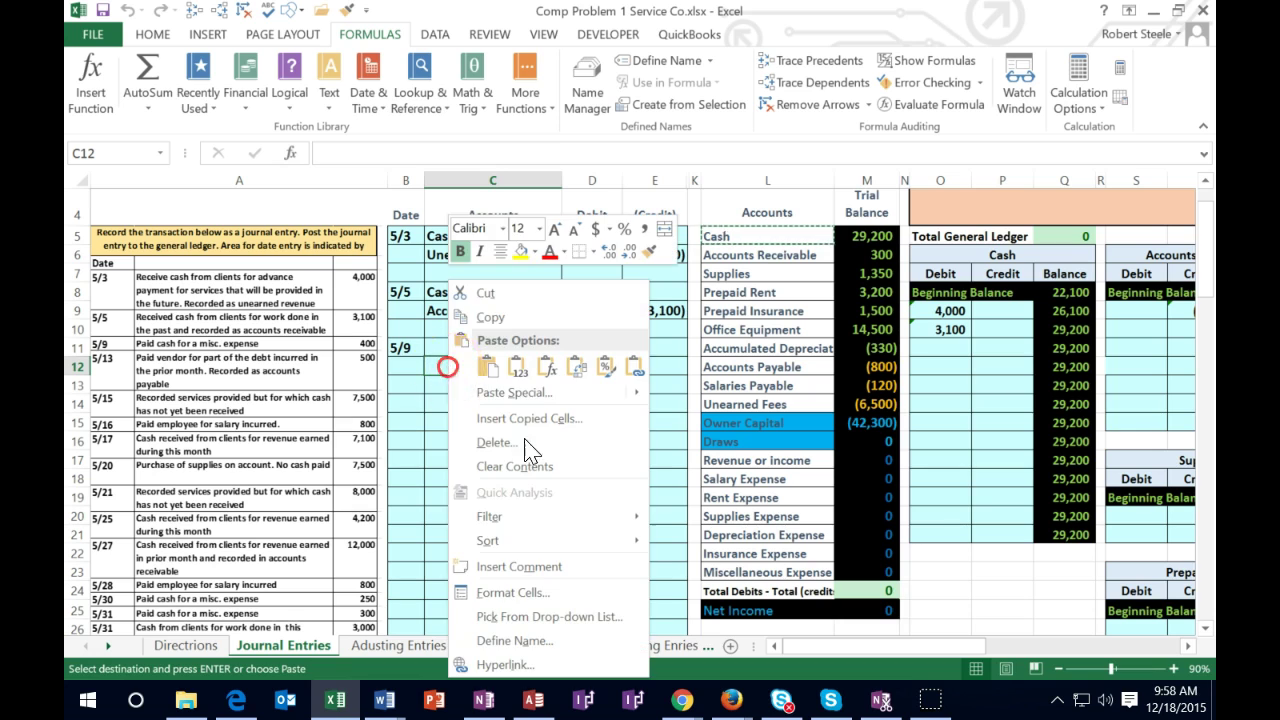
click(517, 366)
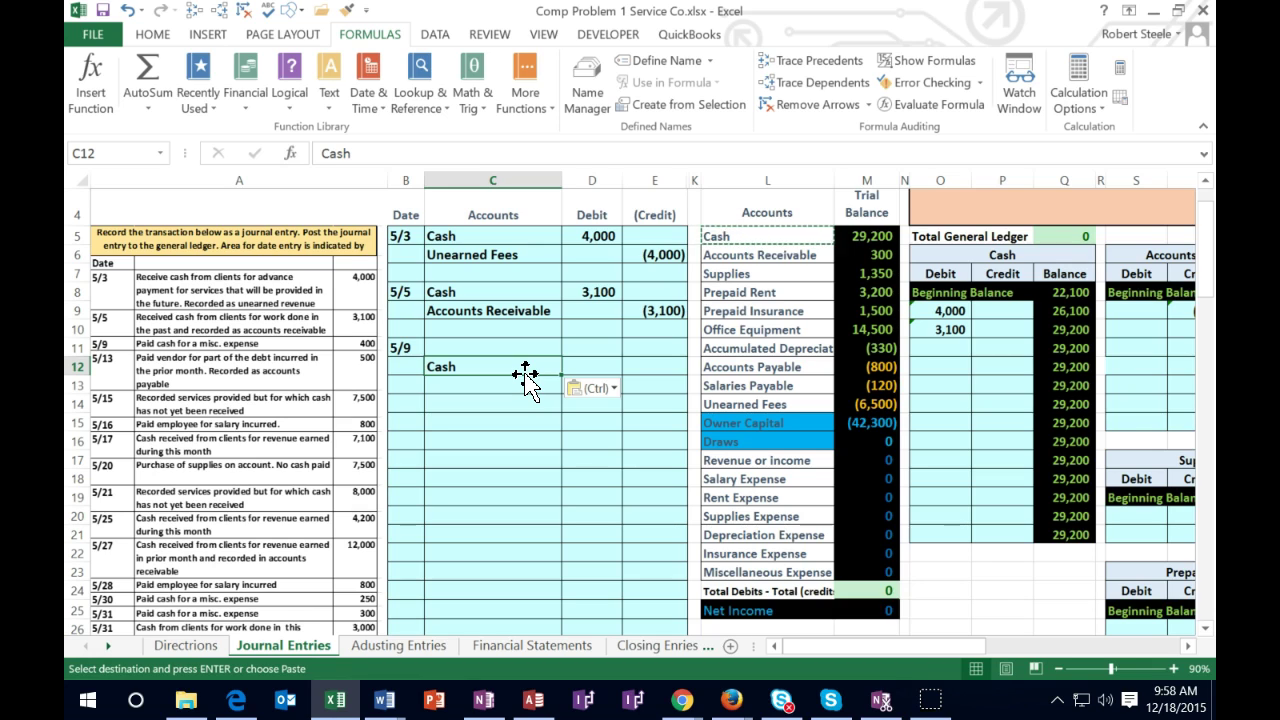
Step: Enter the 5/9 cash credit in E12 as -400
key(Right)
key(Right)
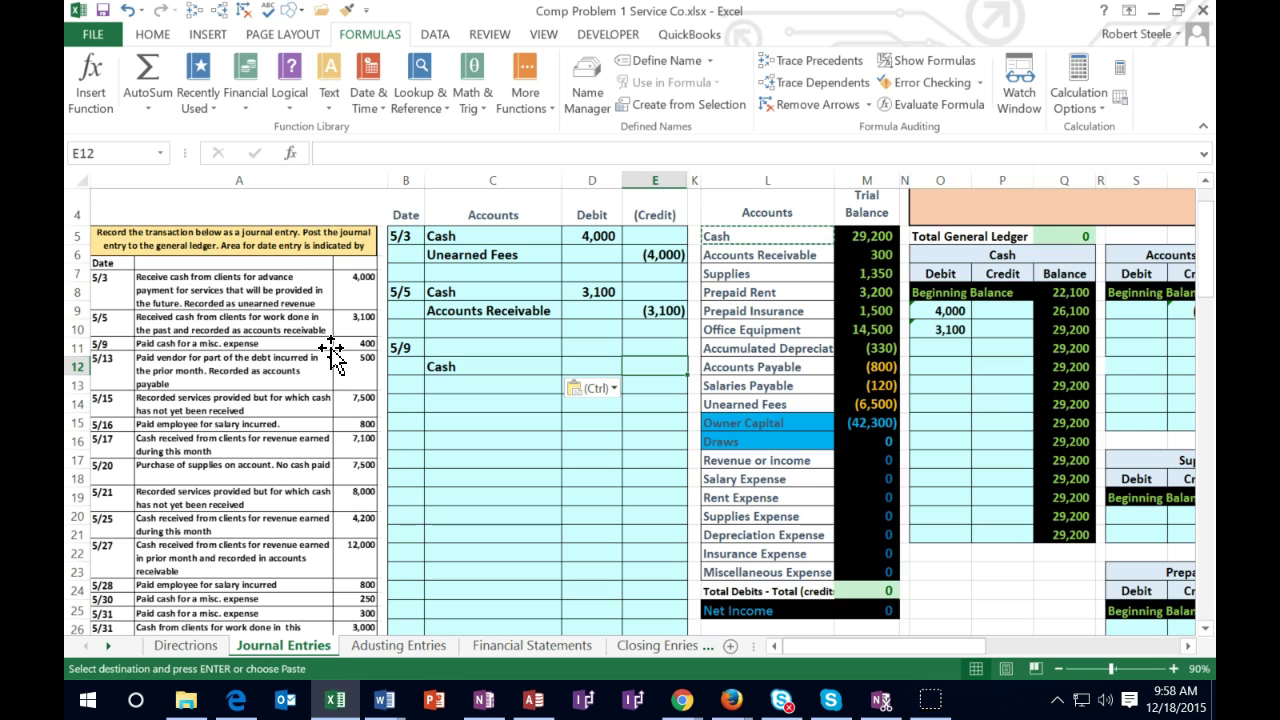
text(-400)
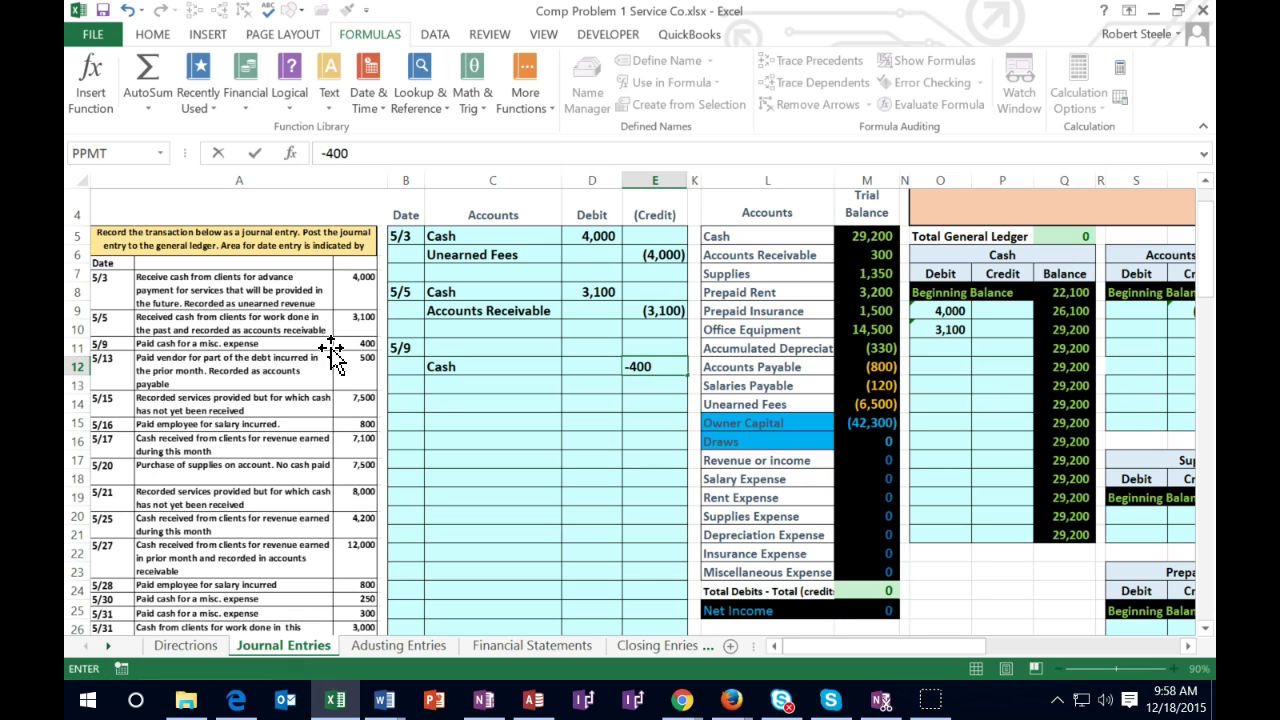
key(ctrl+Return)
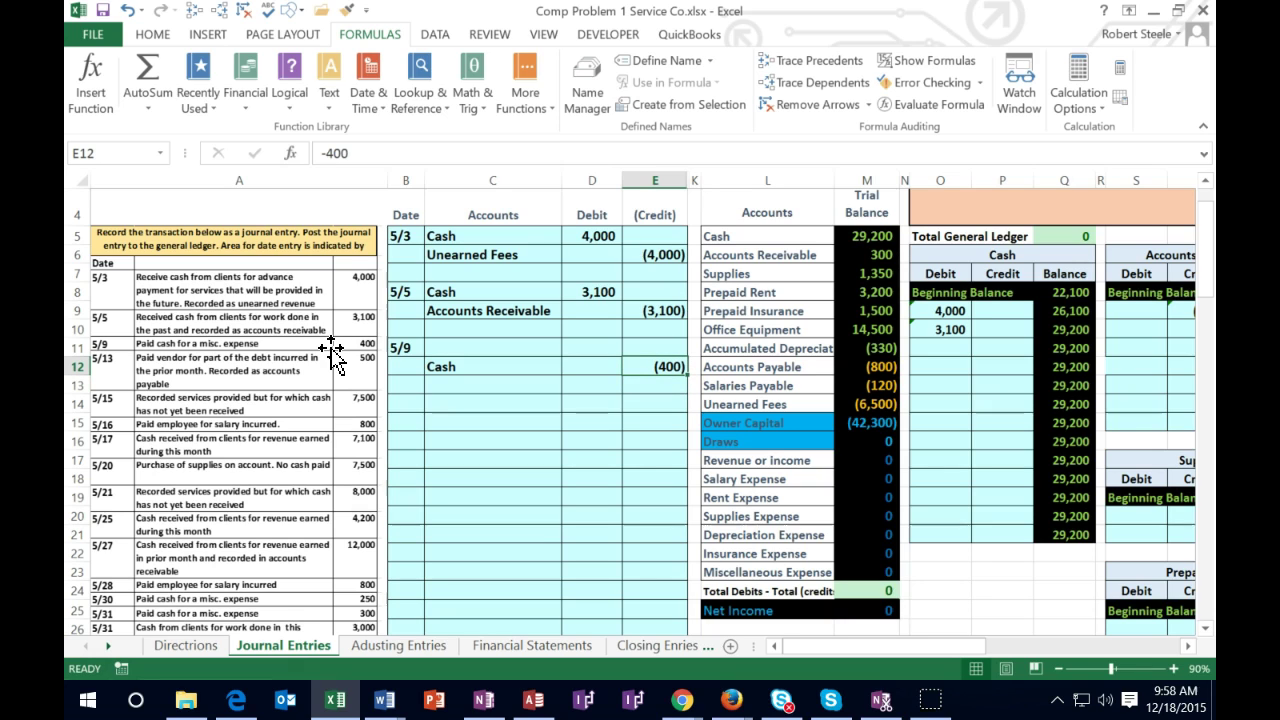
Step: Enter the 5/9 debit of 400 in D11, one row above the cash credit, and select C11 for the debited account's name
key(Up)
key(Left)
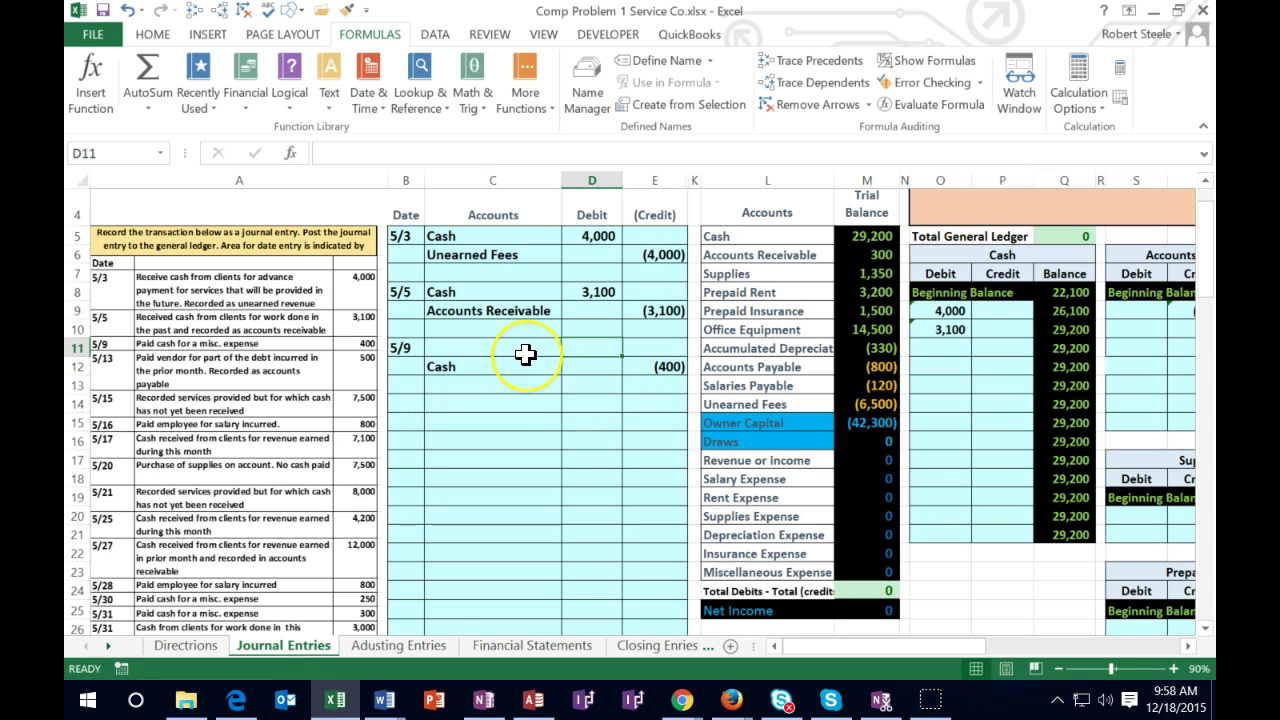
text(400)
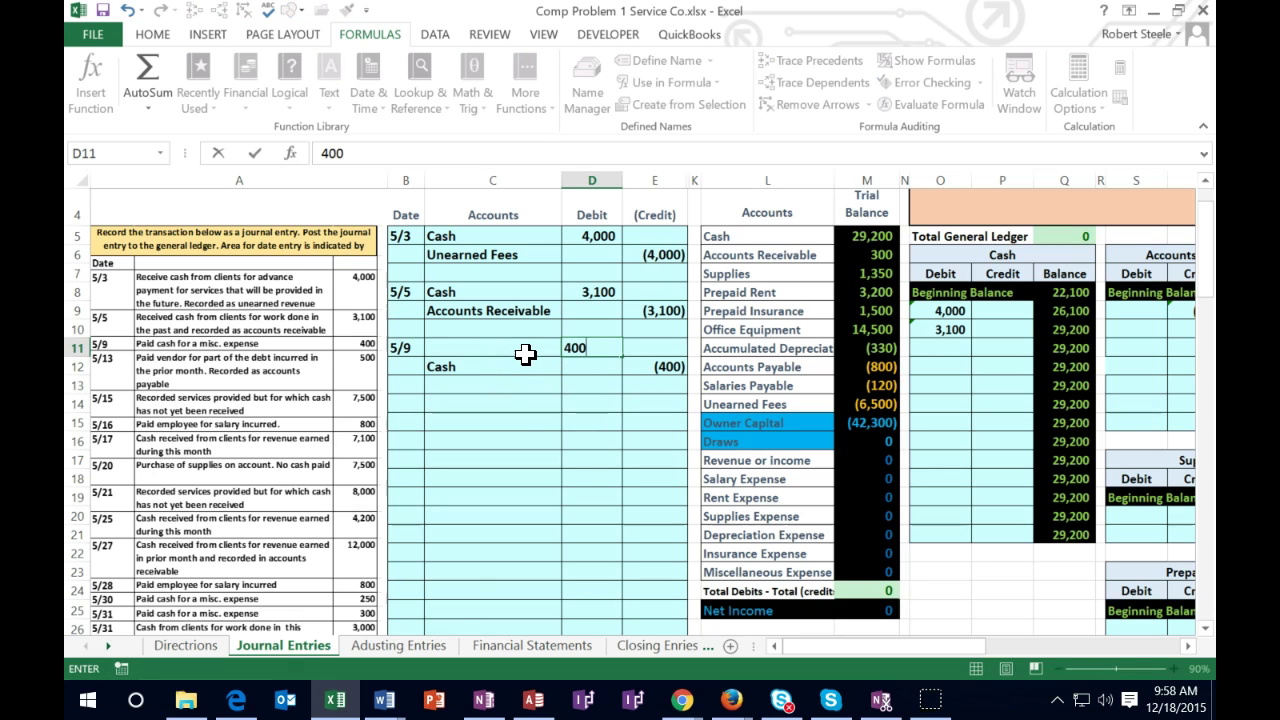
key(Return)
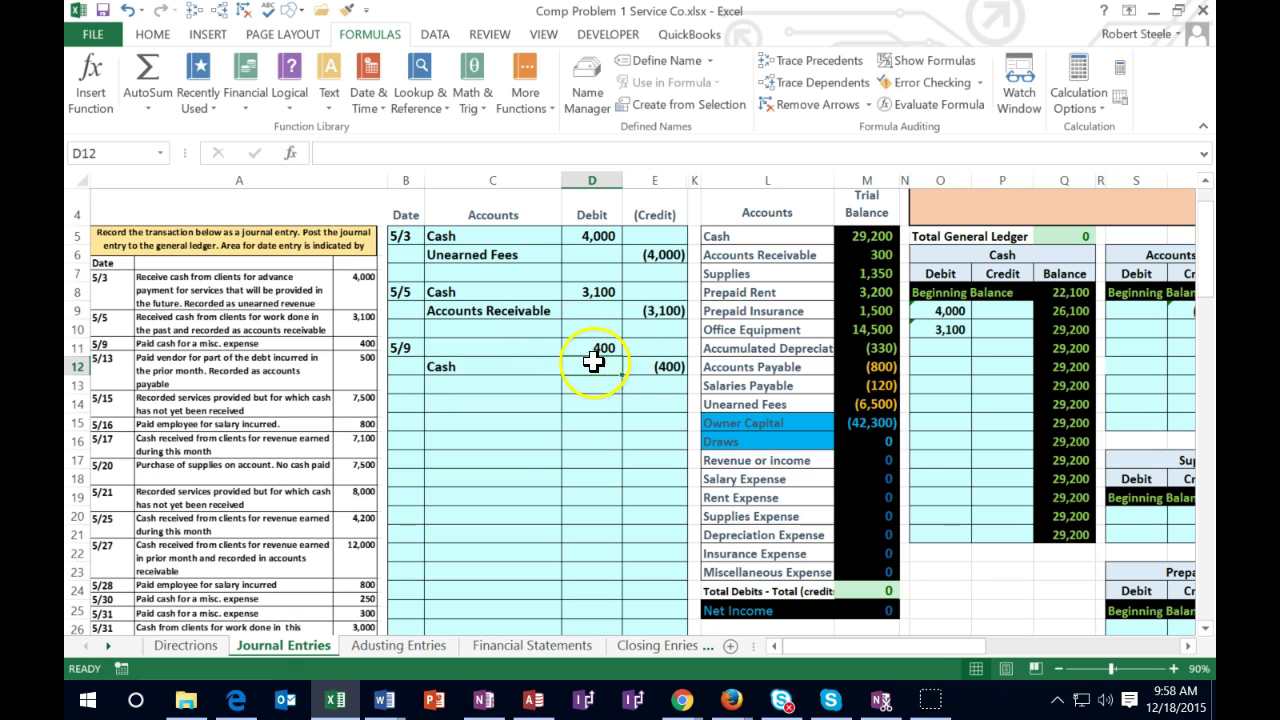
click(517, 350)
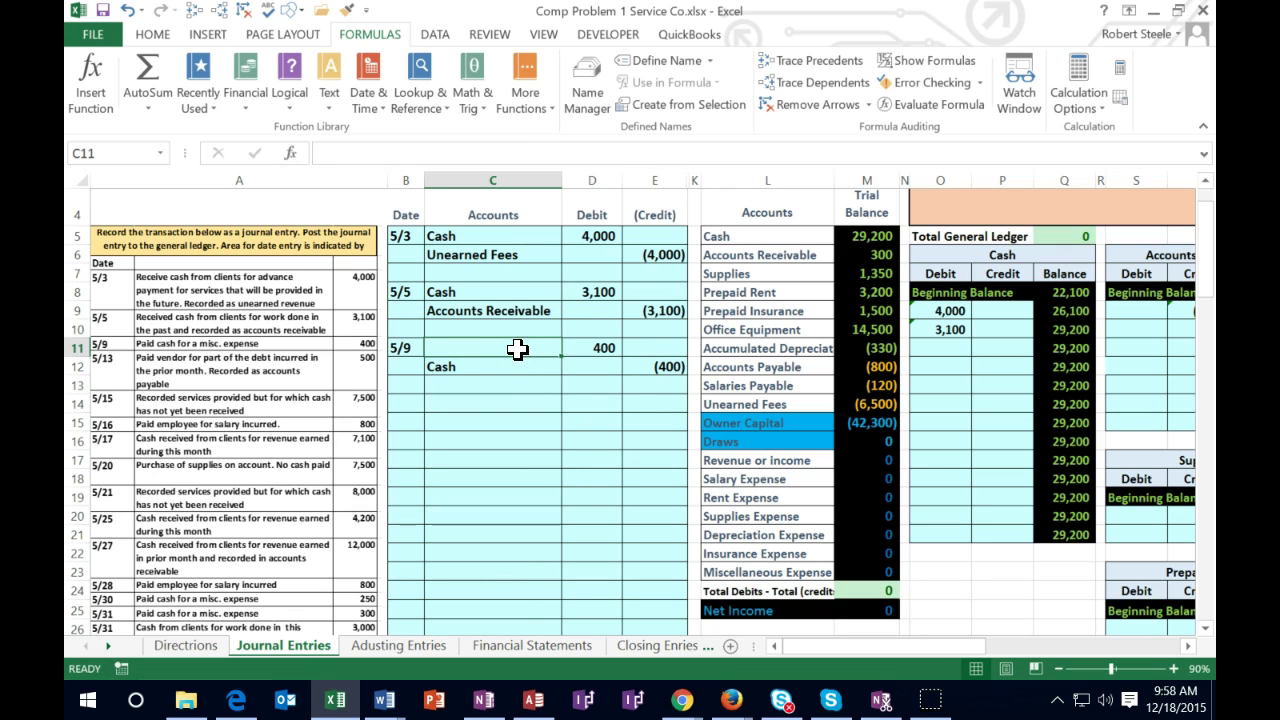